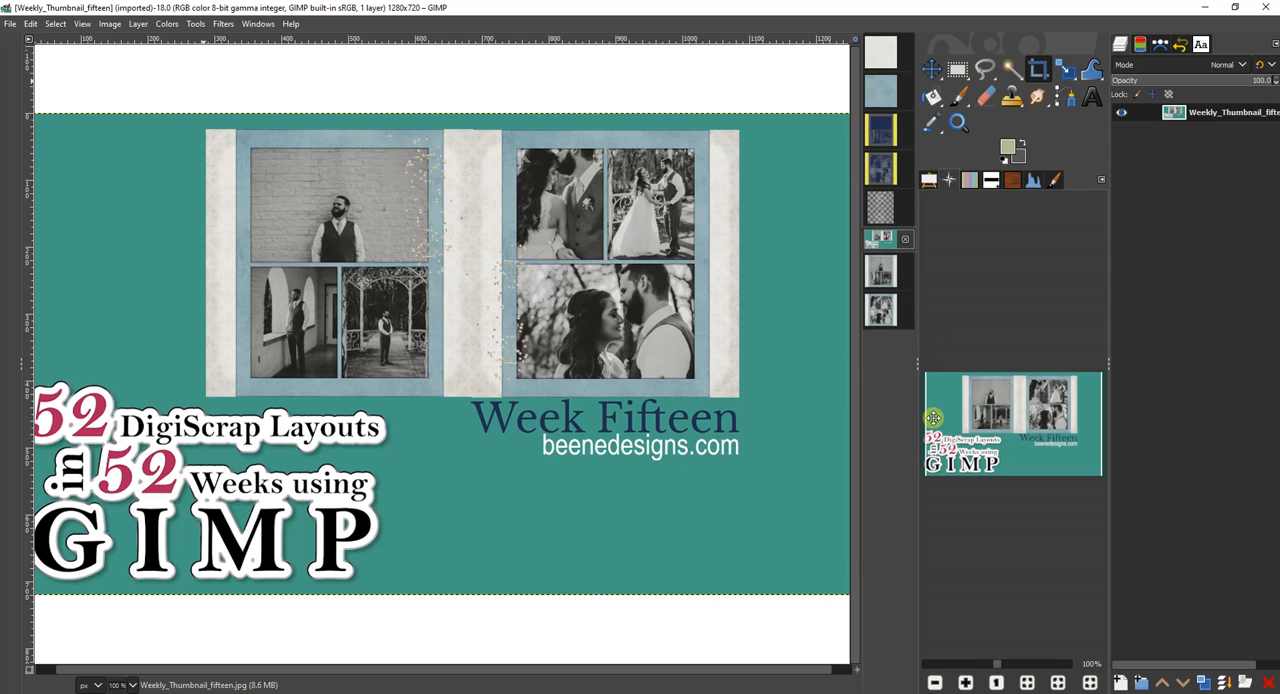
Review the finished BW_BrideGroom_left and BW_BrideGroom_right layouts.
left_click(882, 272)
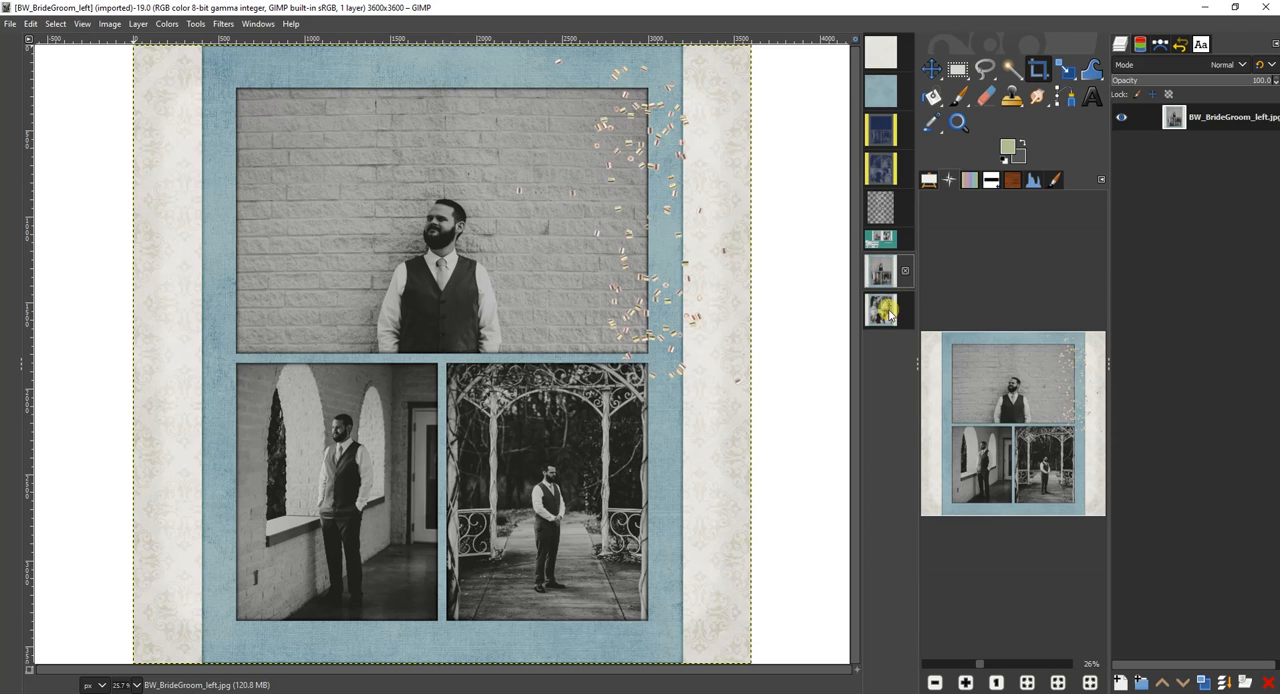
left_click(883, 311)
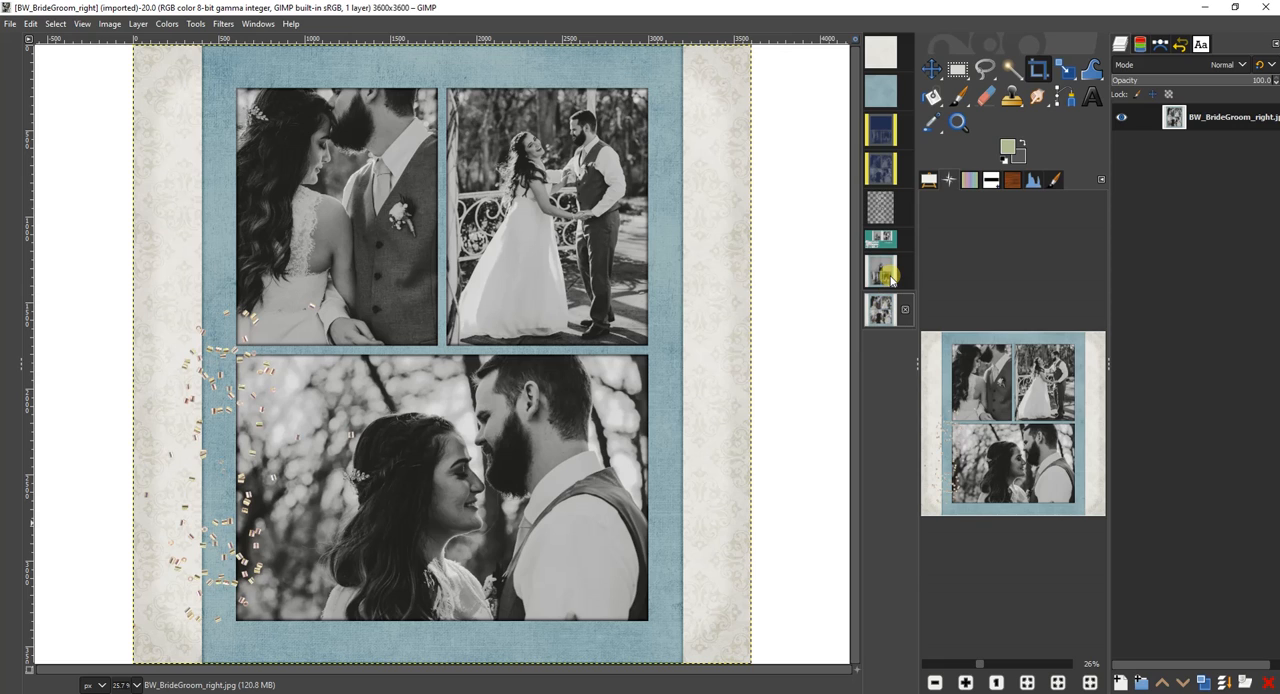
left_click(886, 274)
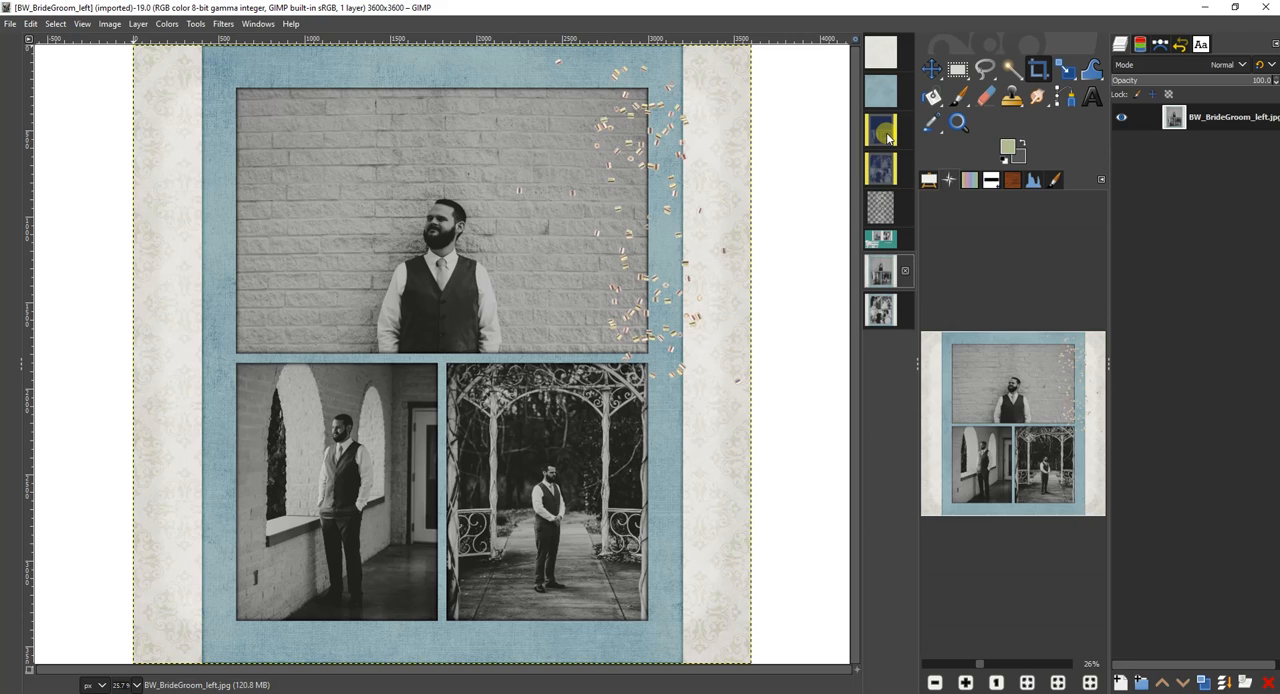
In the Template_Week_15a image, hide the blue placeholder layers Layer #3, Layer #6 and Layer #5.
left_click(886, 133)
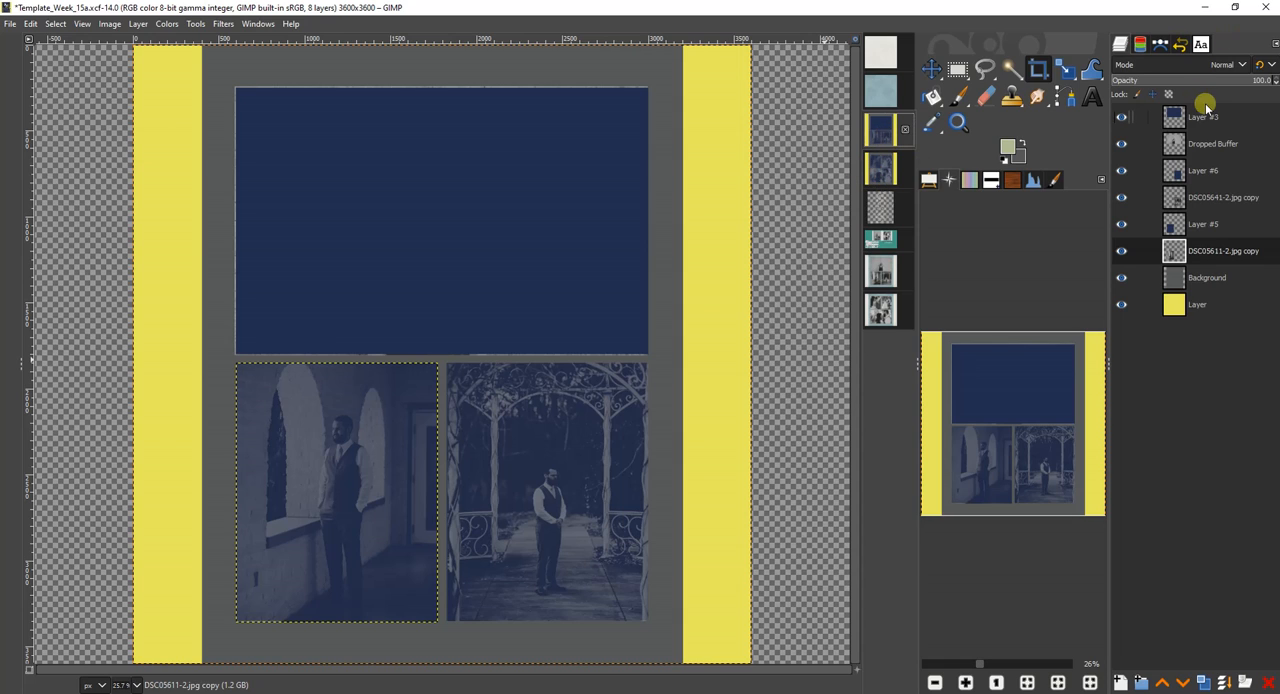
left_click(1121, 117)
left_click(1121, 170)
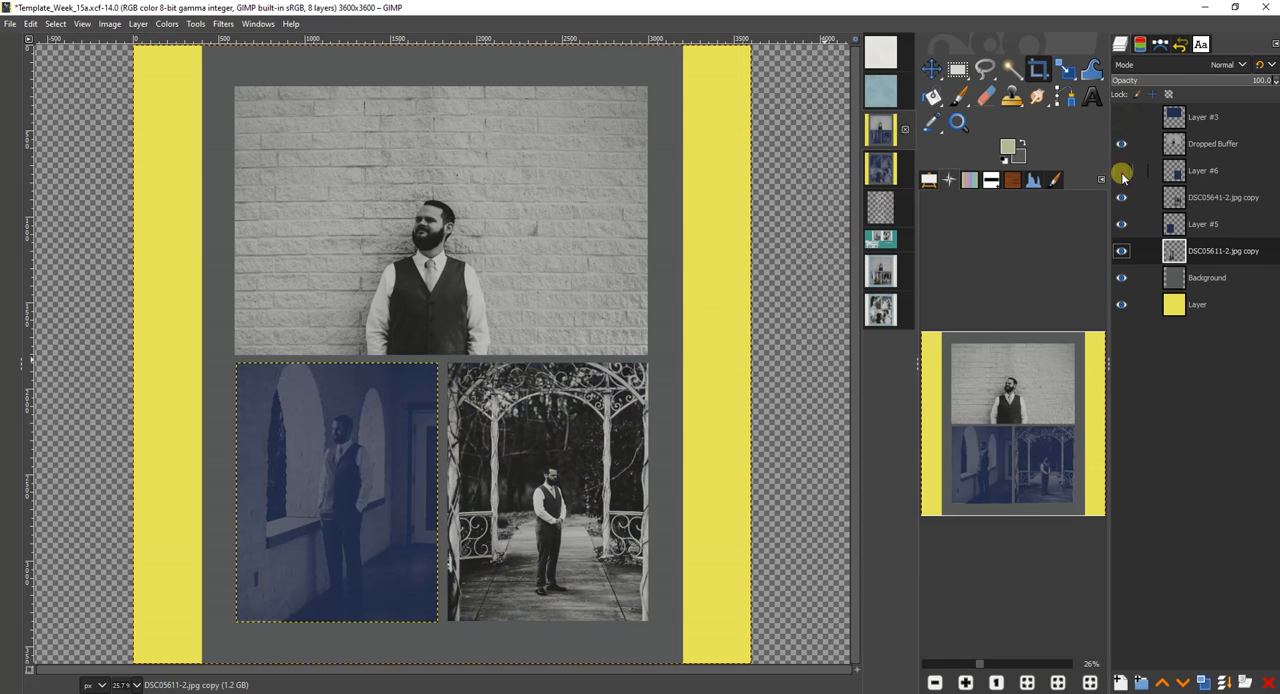
left_click(1121, 224)
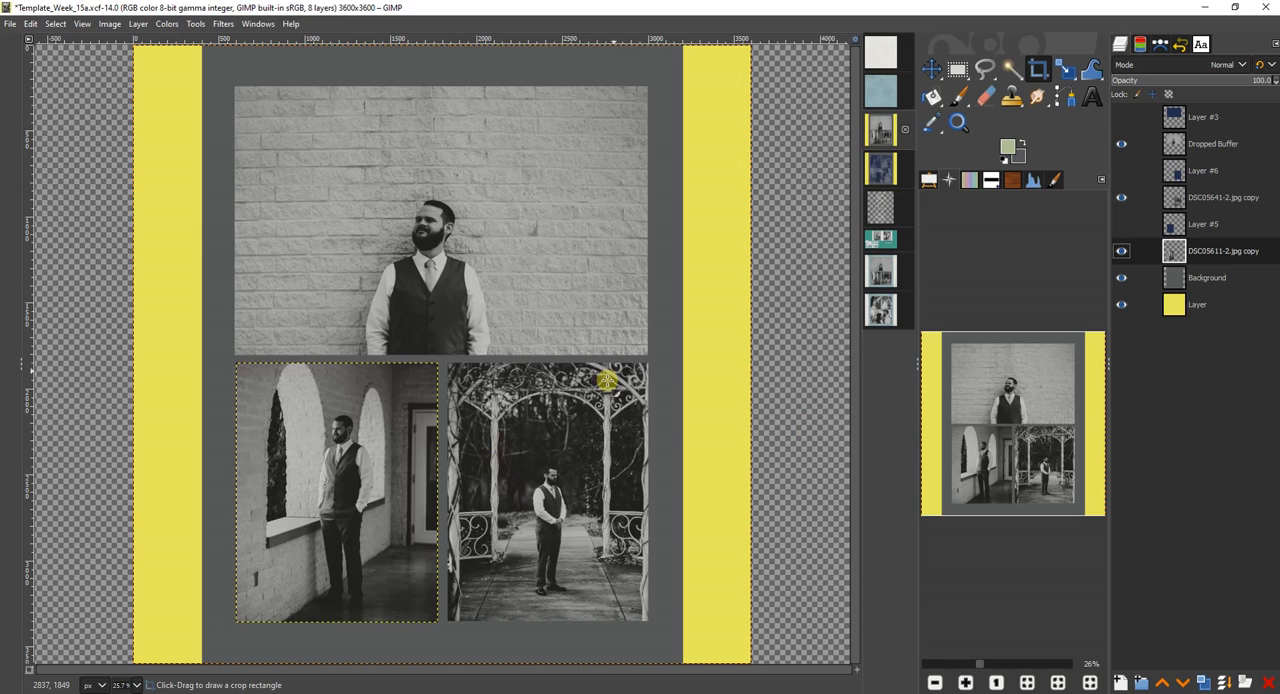
Copy the blue arockwell_lola_bonus_bg3 paper and the off-white cap_lovebirds_paper9 paper into the Template_Week_15a image as layers.
left_click(877, 94)
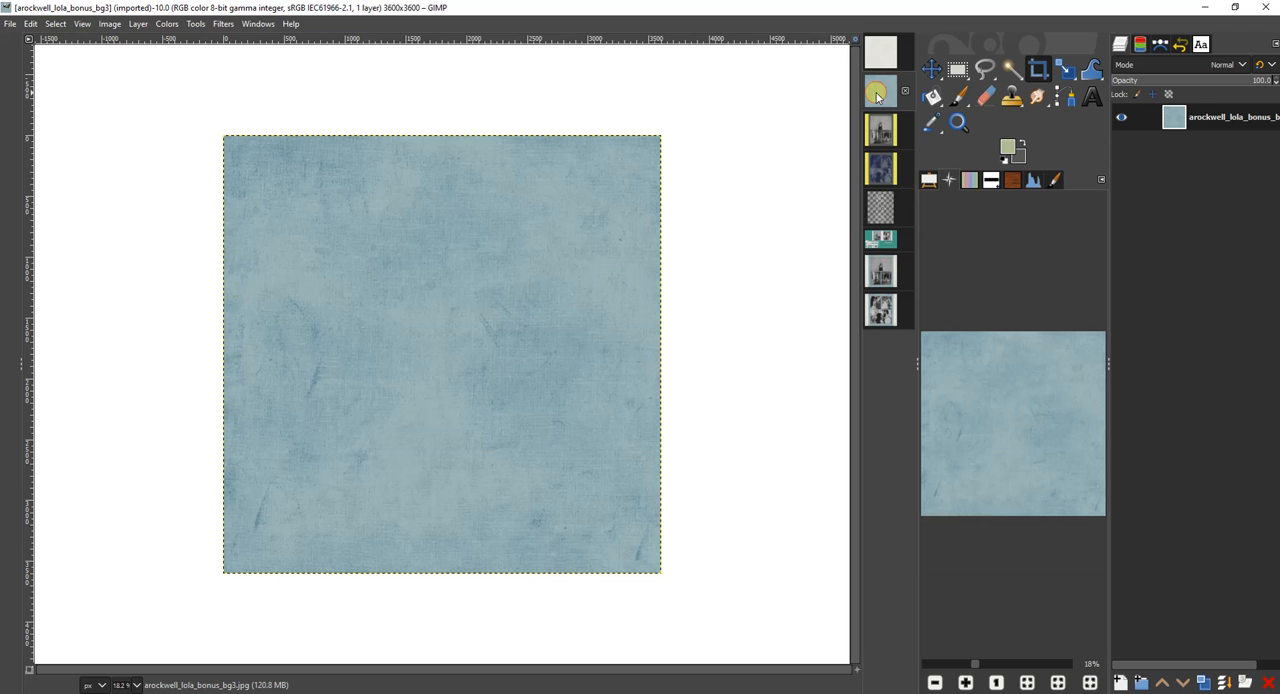
left_click_drag(1215, 121, 531, 240)
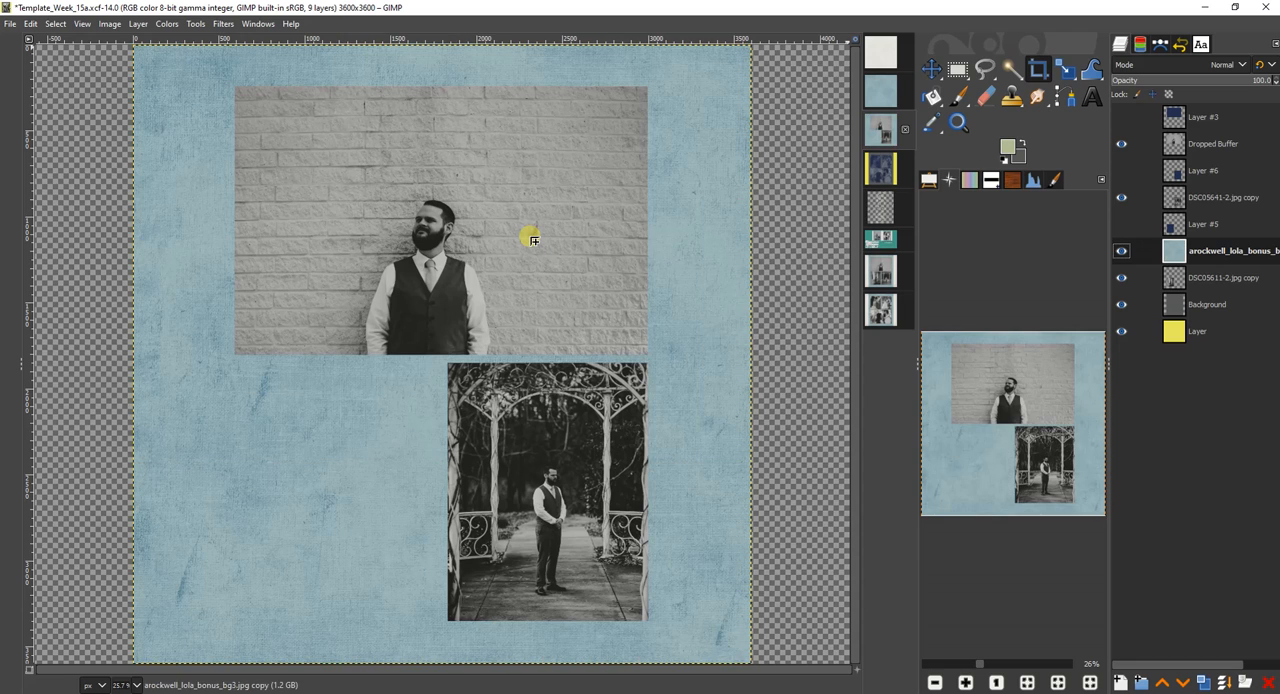
left_click(885, 56)
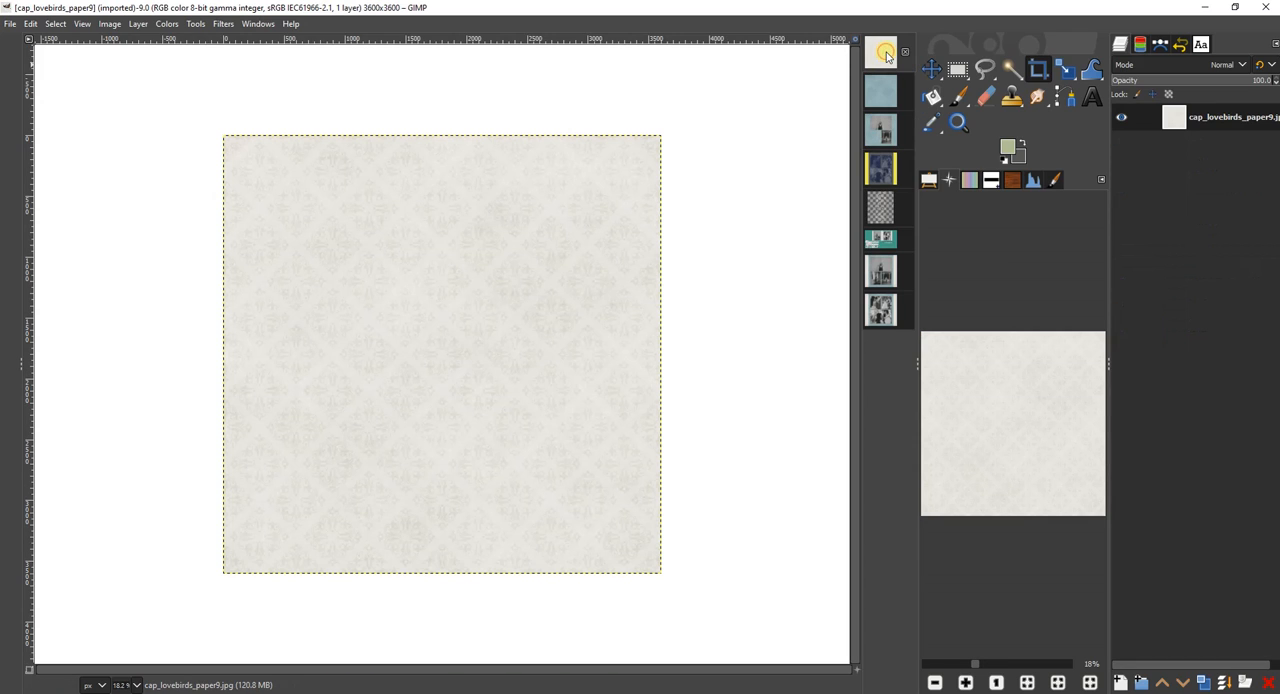
left_click_drag(1218, 117, 624, 268)
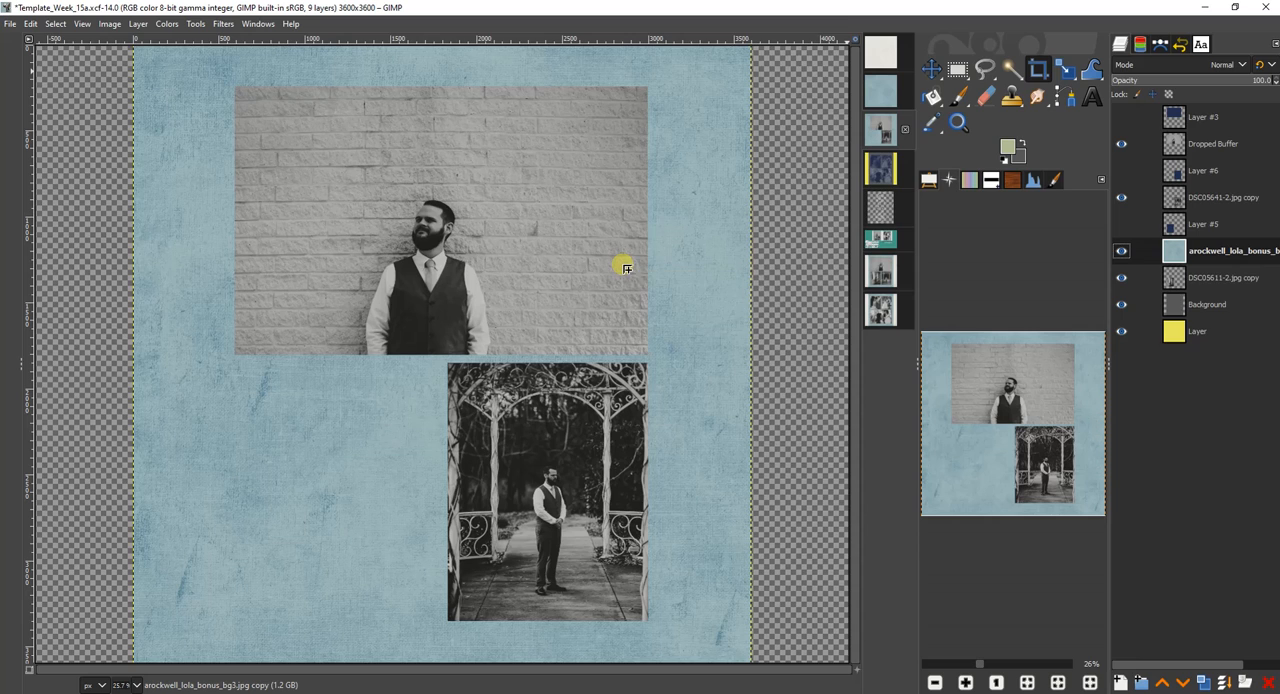
Restack the papers so the off-white one sits just above the yellow layer and the blue one directly below Background.
left_click_drag(1193, 244, 1208, 345)
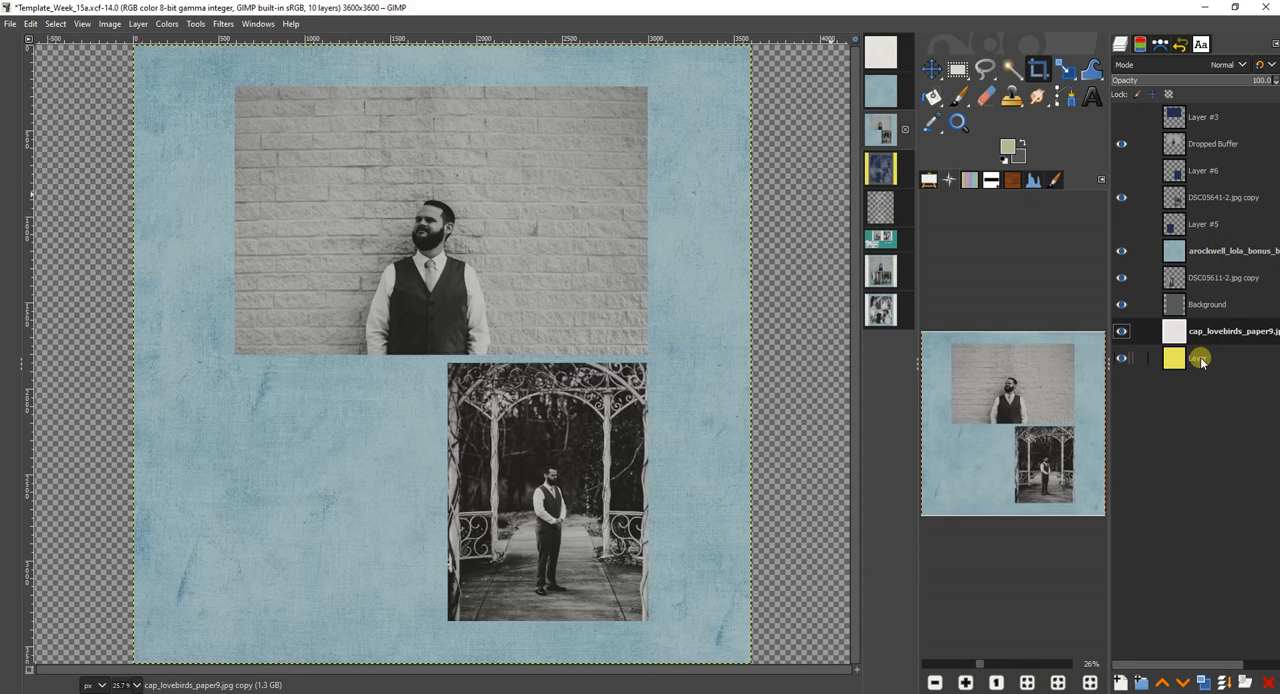
left_click(1197, 256)
left_click_drag(1197, 256, 1197, 313)
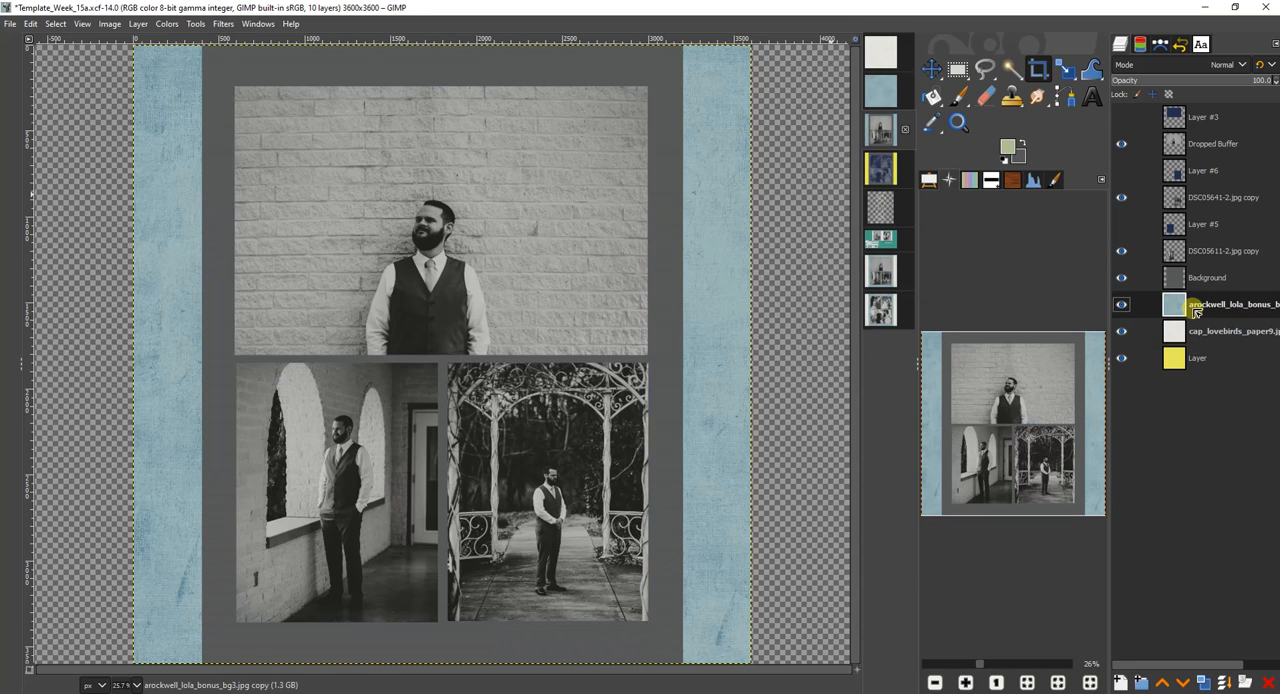
Make a selection from the Background layer's alpha, activate the blue paper layer, and invert the selection.
left_click(1198, 284)
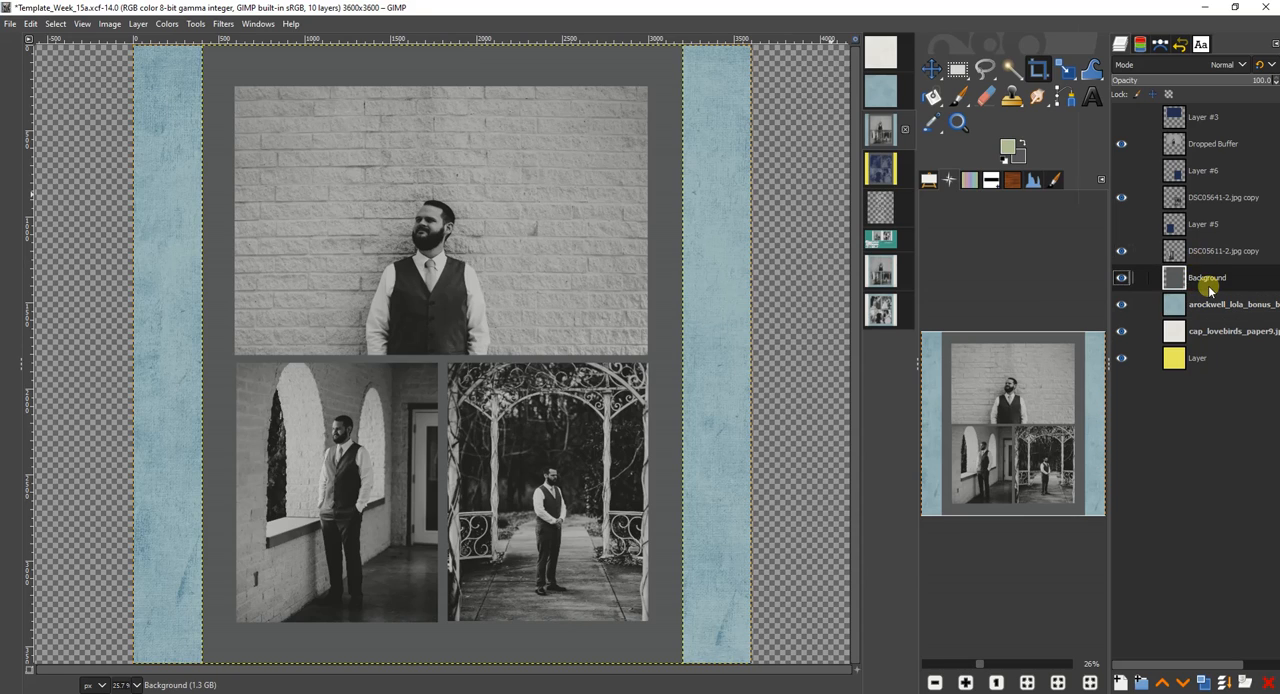
right_click(1204, 282)
left_click(1157, 404)
left_click(1210, 305)
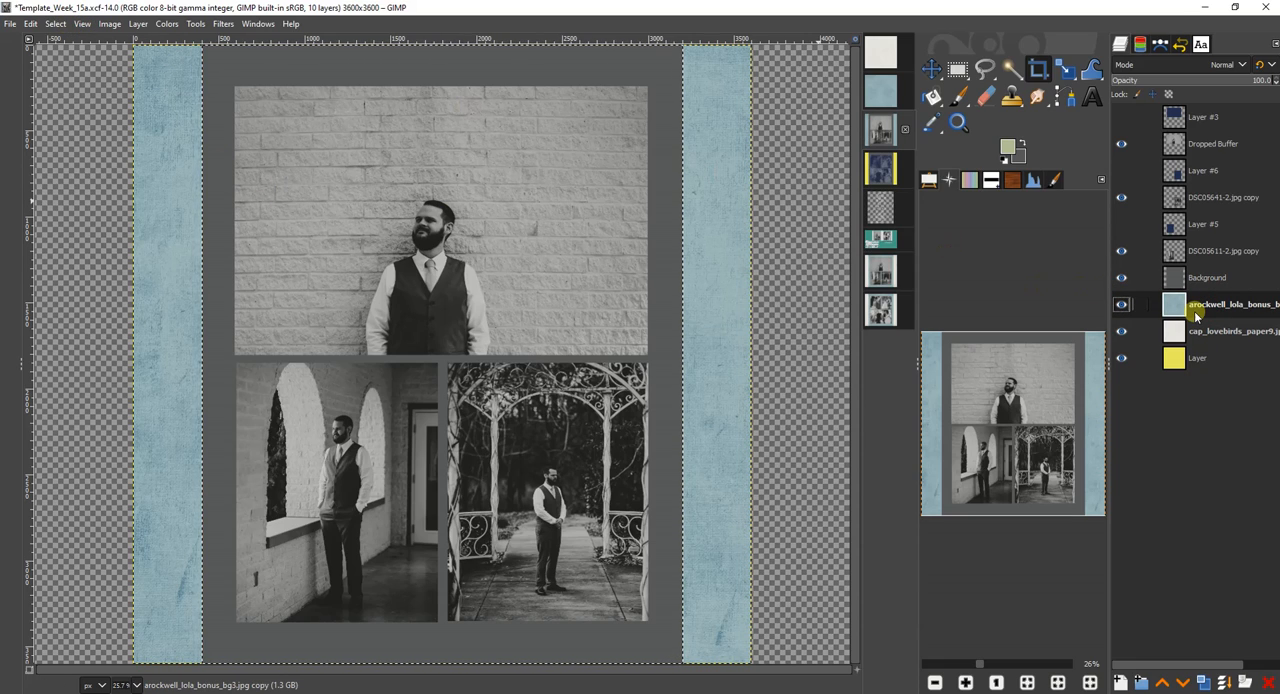
left_click(62, 27)
left_click(68, 70)
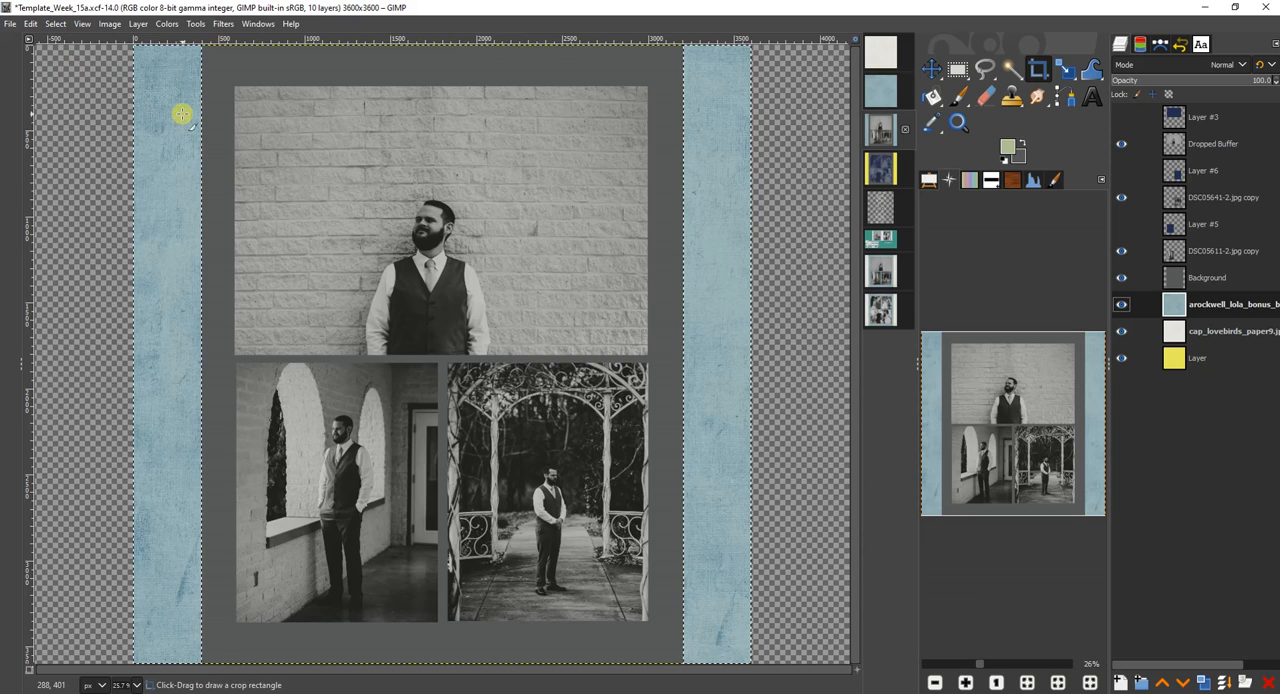
key("Delete")
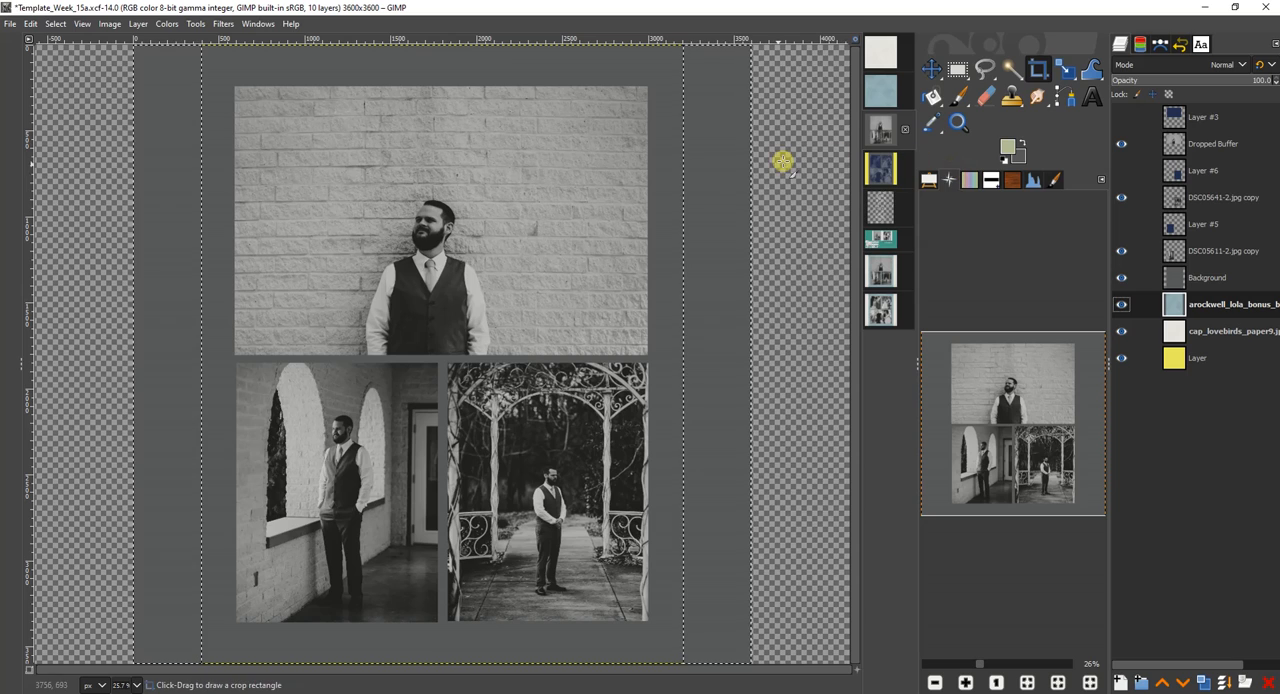
right_click(1206, 304)
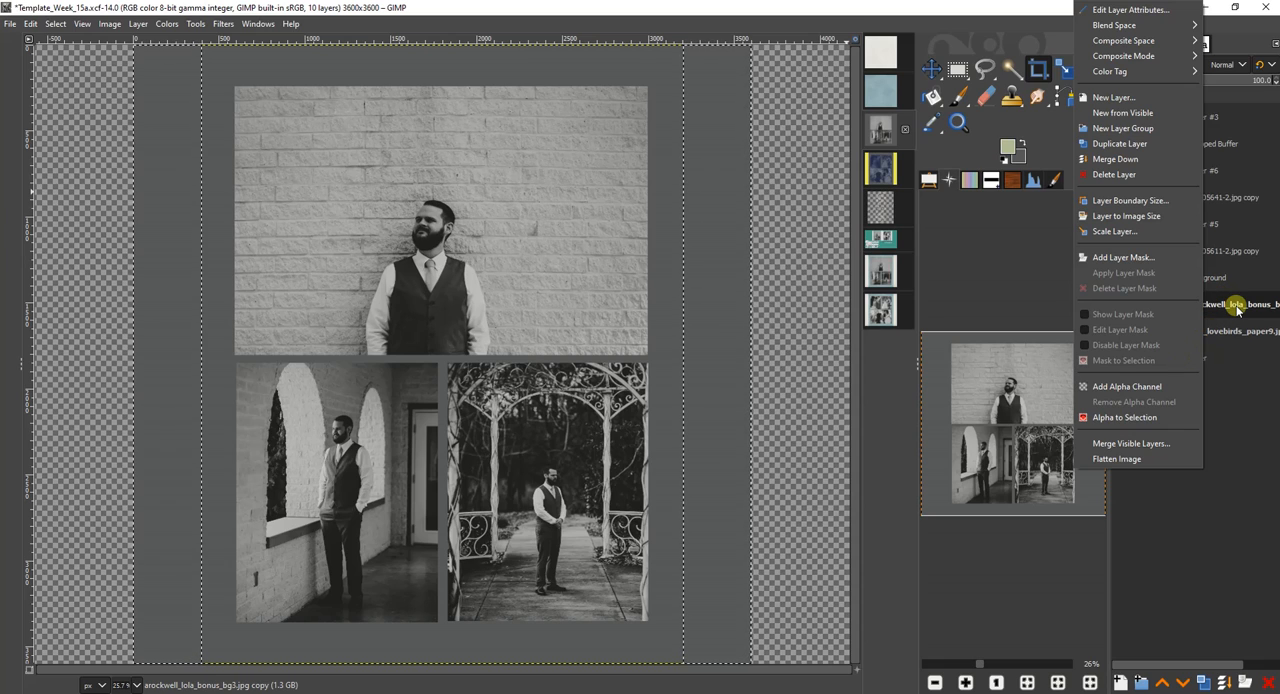
left_click(1146, 387)
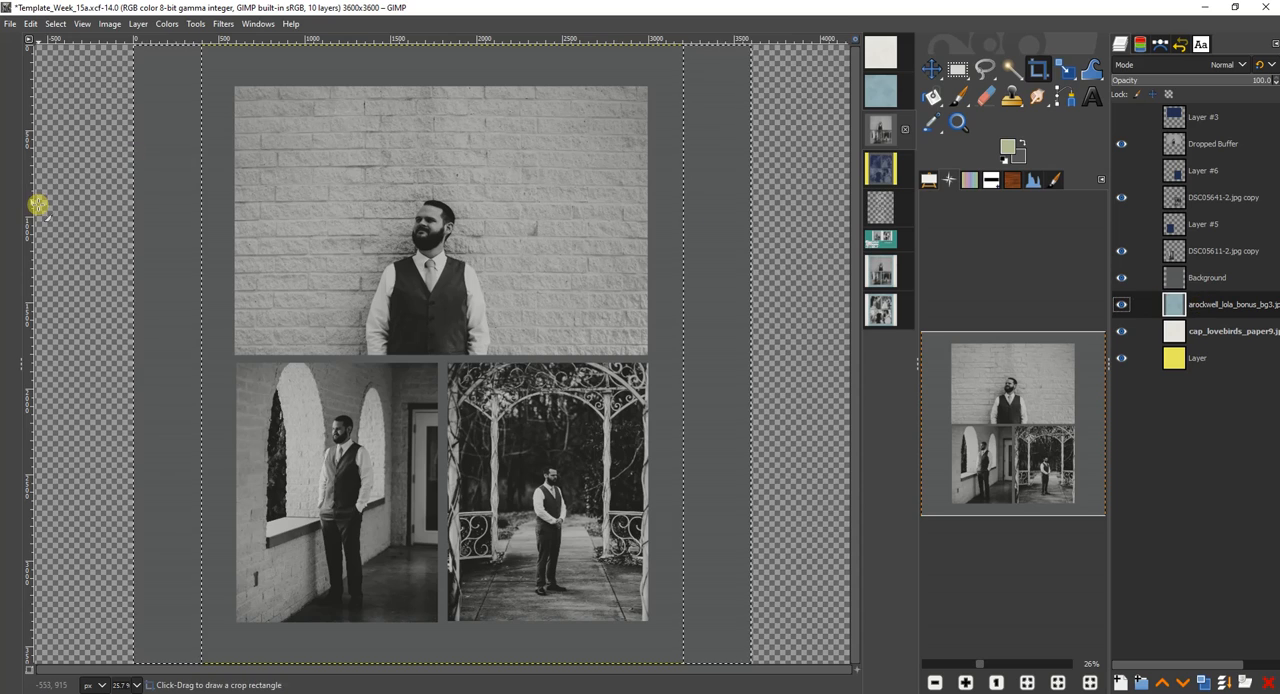
left_click(29, 22)
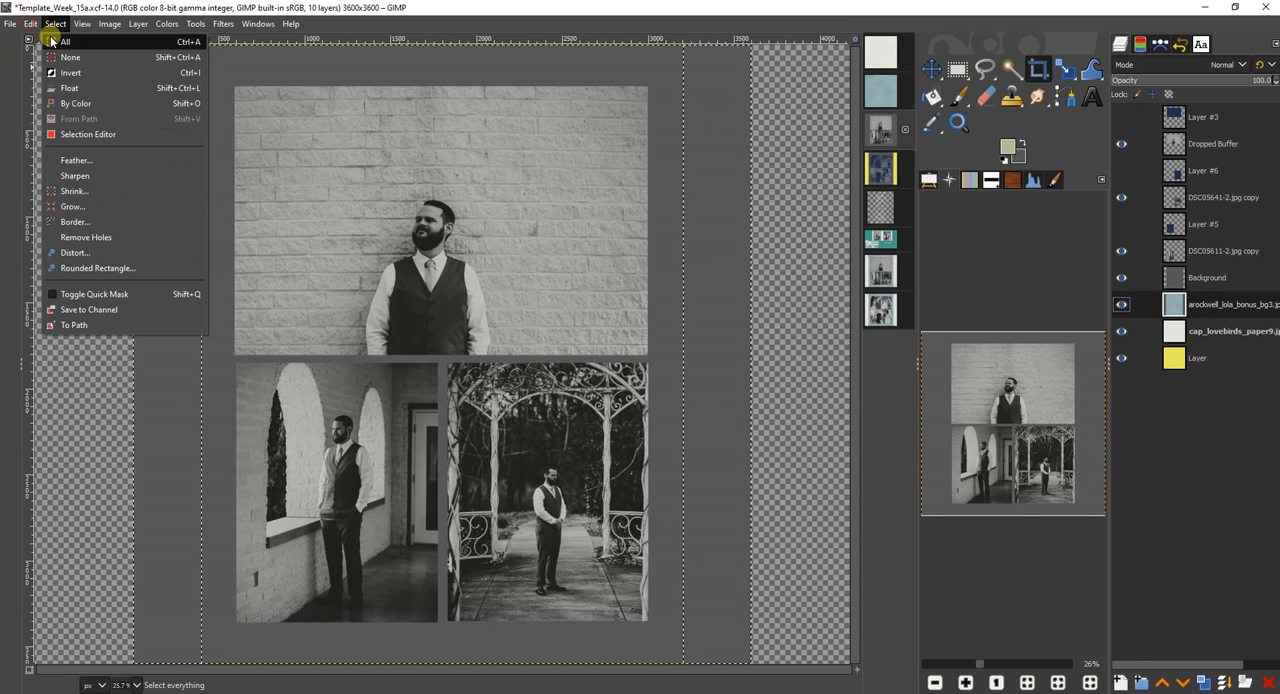
left_click(31, 43)
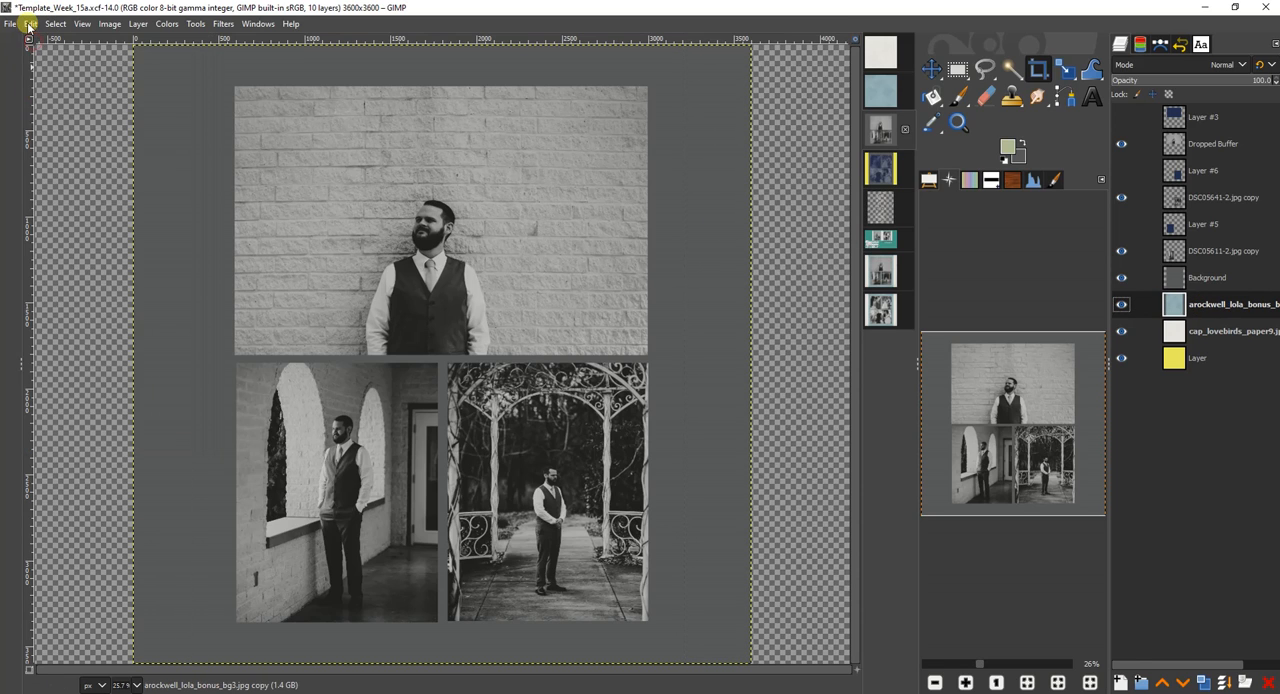
left_click(28, 25)
left_click(28, 43)
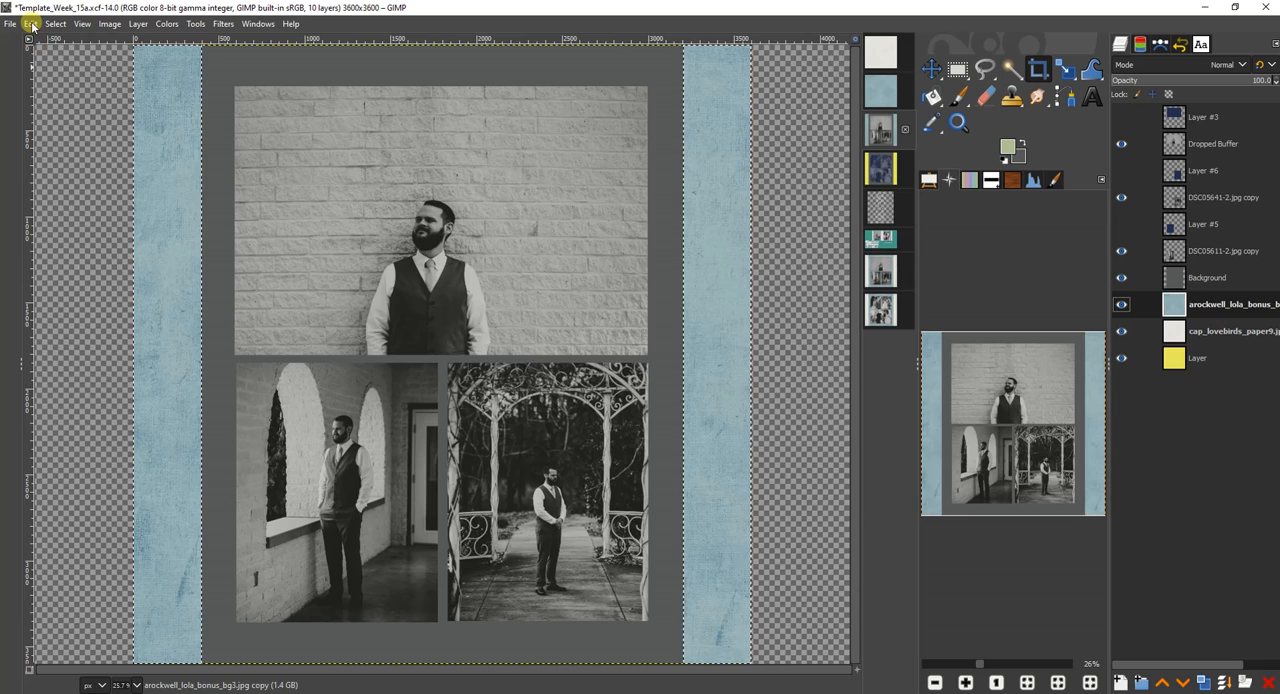
Add an alpha channel to the blue paper, clear its selected side strips, and delete the grey Background layer.
right_click(1210, 306)
left_click(1162, 386)
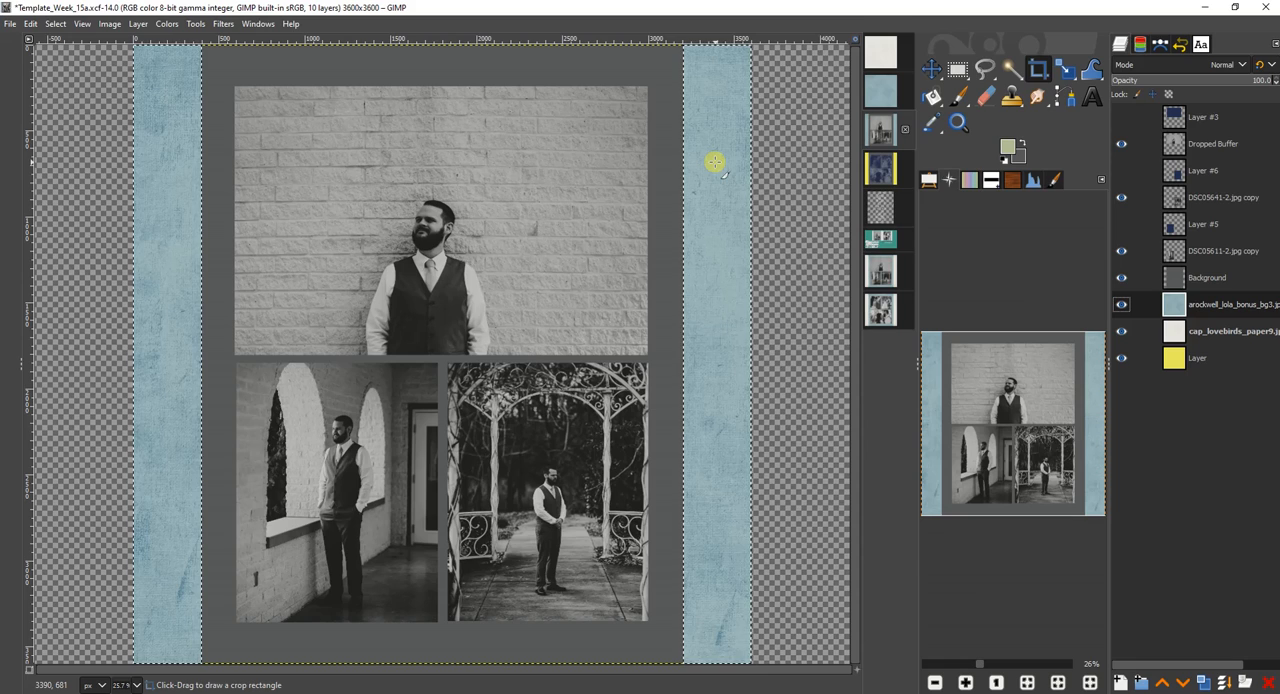
key("Delete")
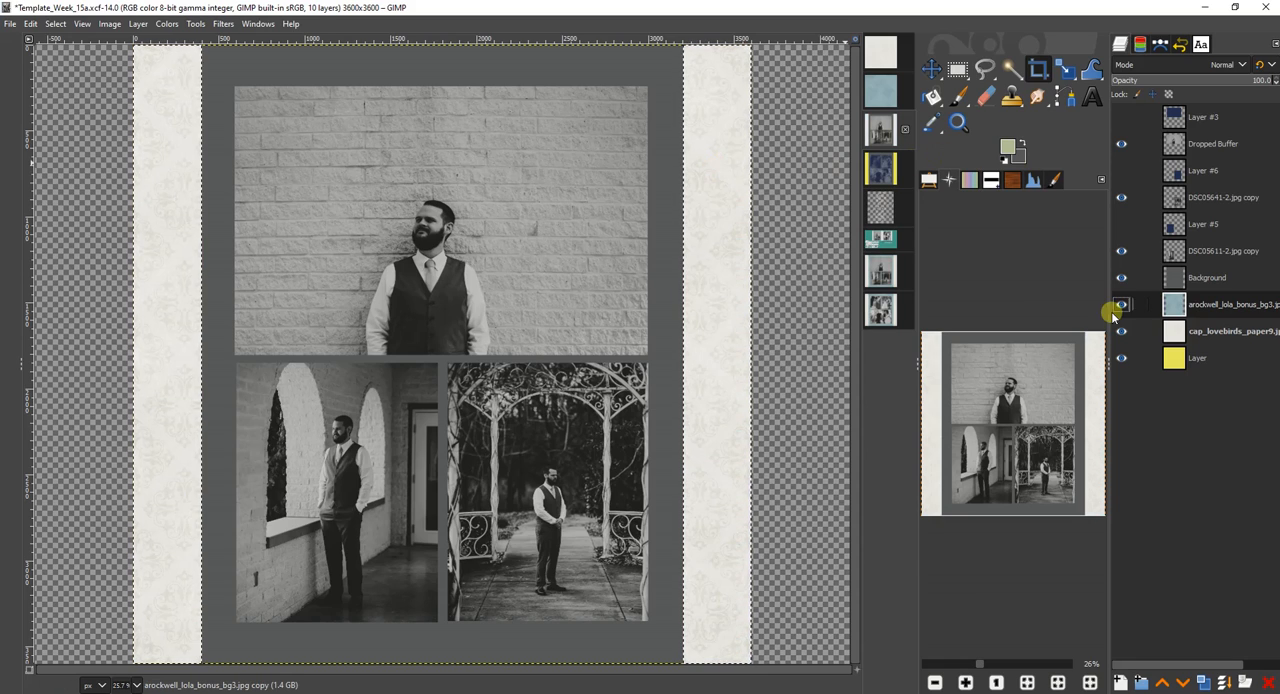
left_click(1204, 277)
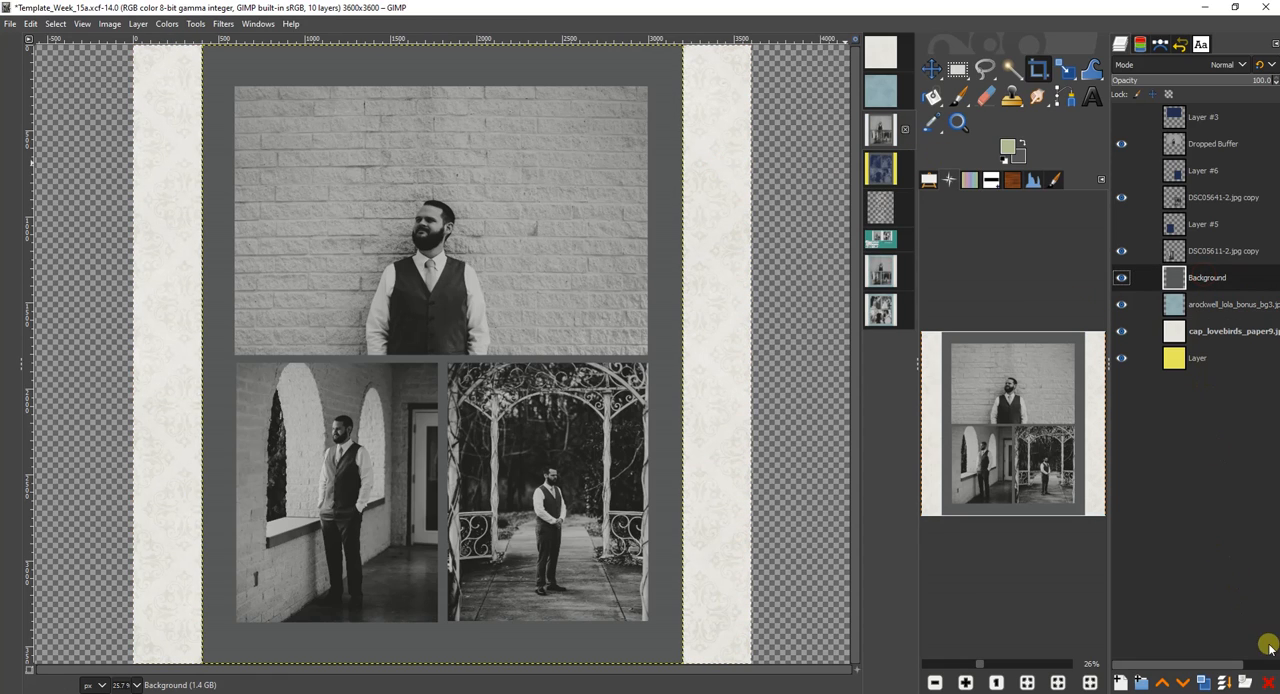
left_click(1268, 682)
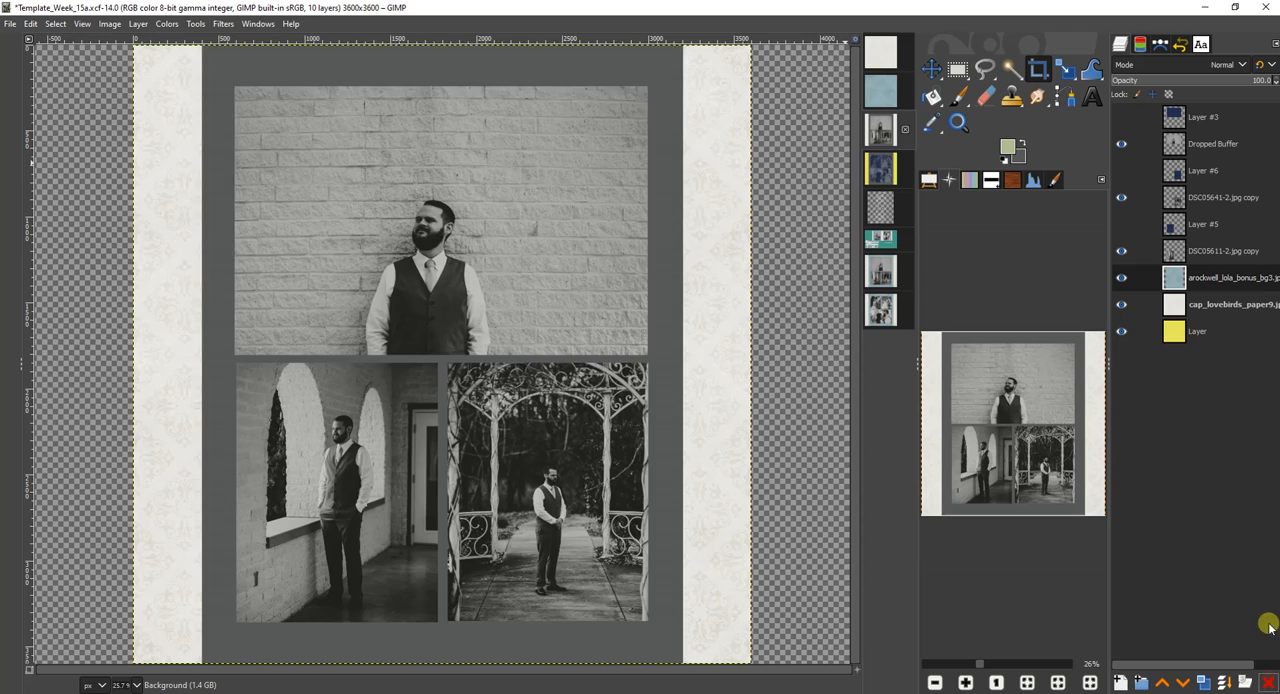
Add an alpha channel to the off-white cap_lovebirds_paper9 layer and remove the selection.
left_click(1207, 305)
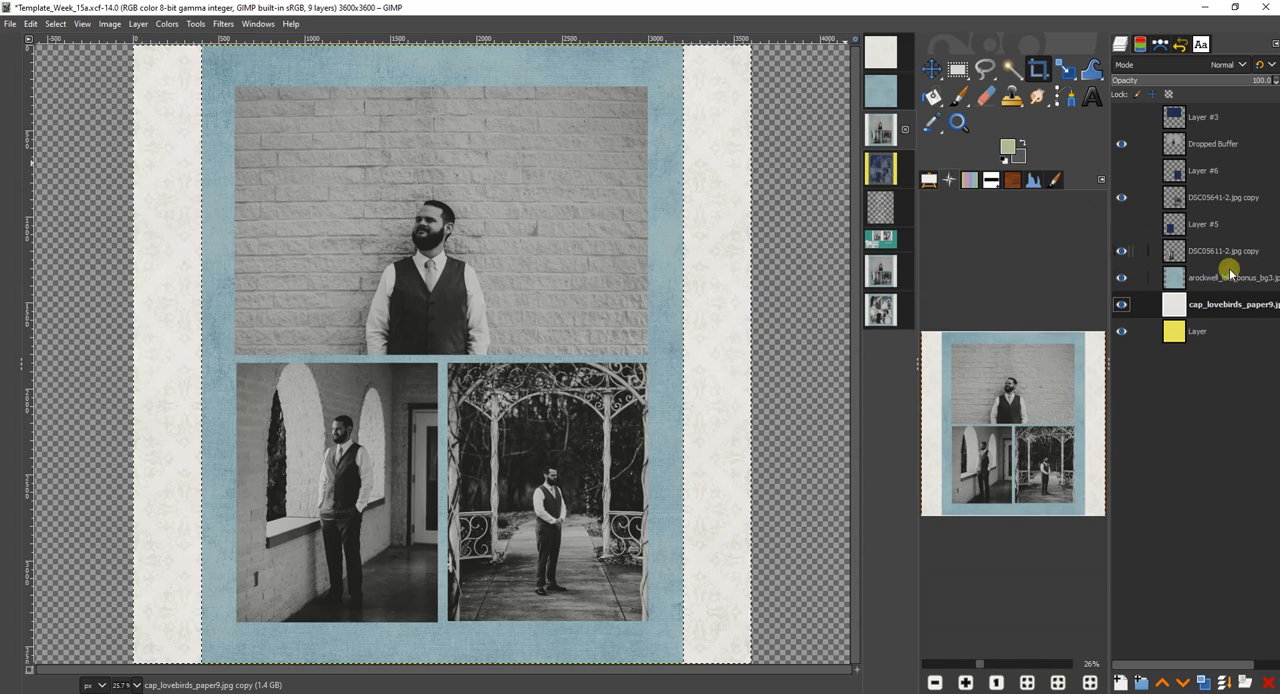
right_click(1208, 310)
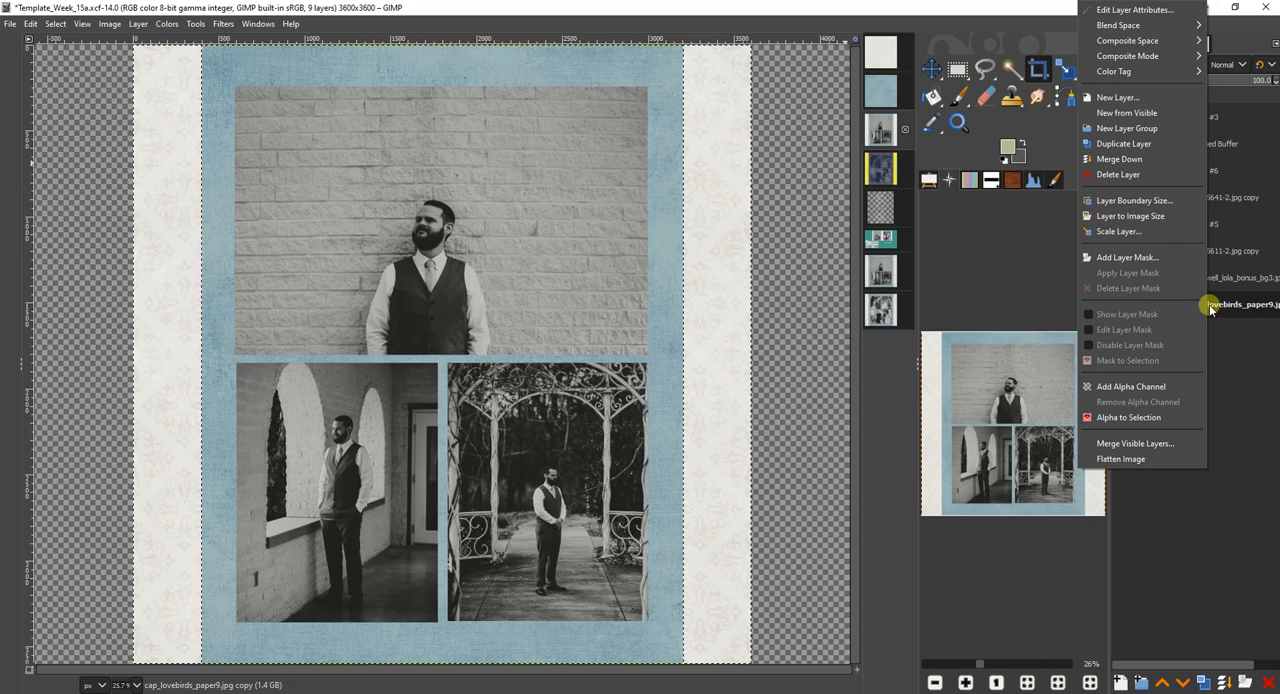
left_click(1158, 386)
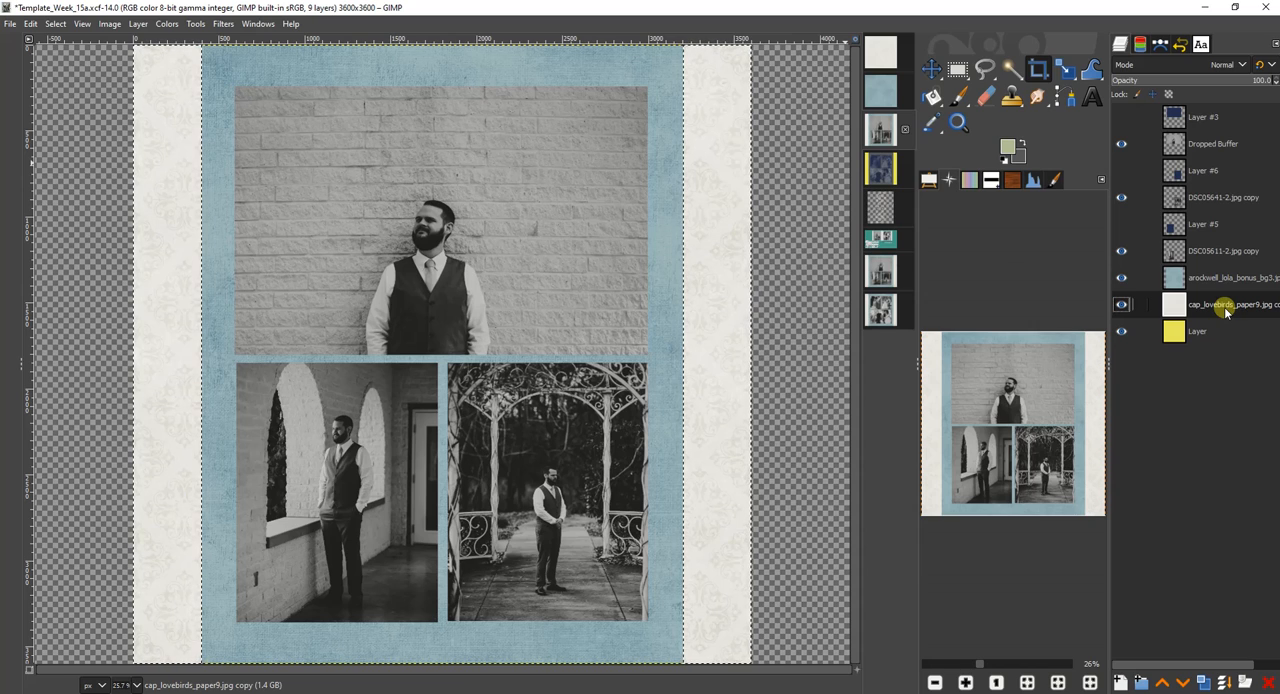
left_click(55, 23)
left_click(119, 67)
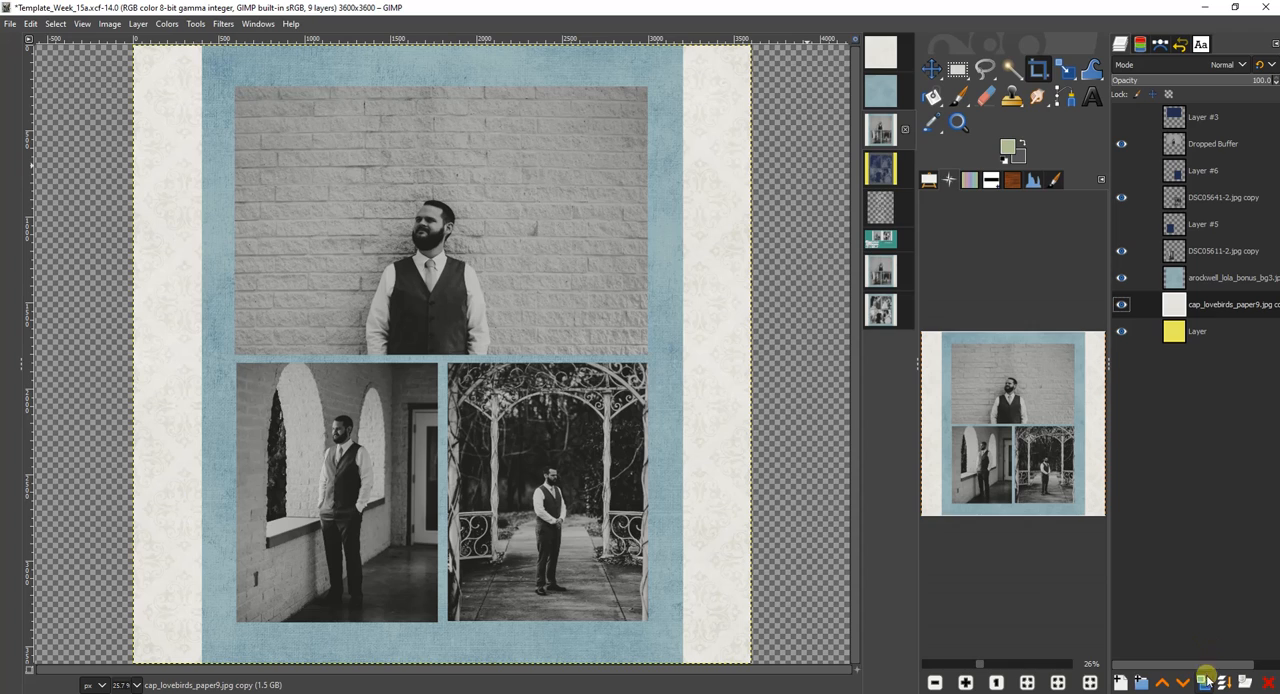
Duplicate the off-white paper layer and clear a feathered, rounded-corner rectangle of about 3378 × 3414 px from the copy's middle.
left_click(1207, 680)
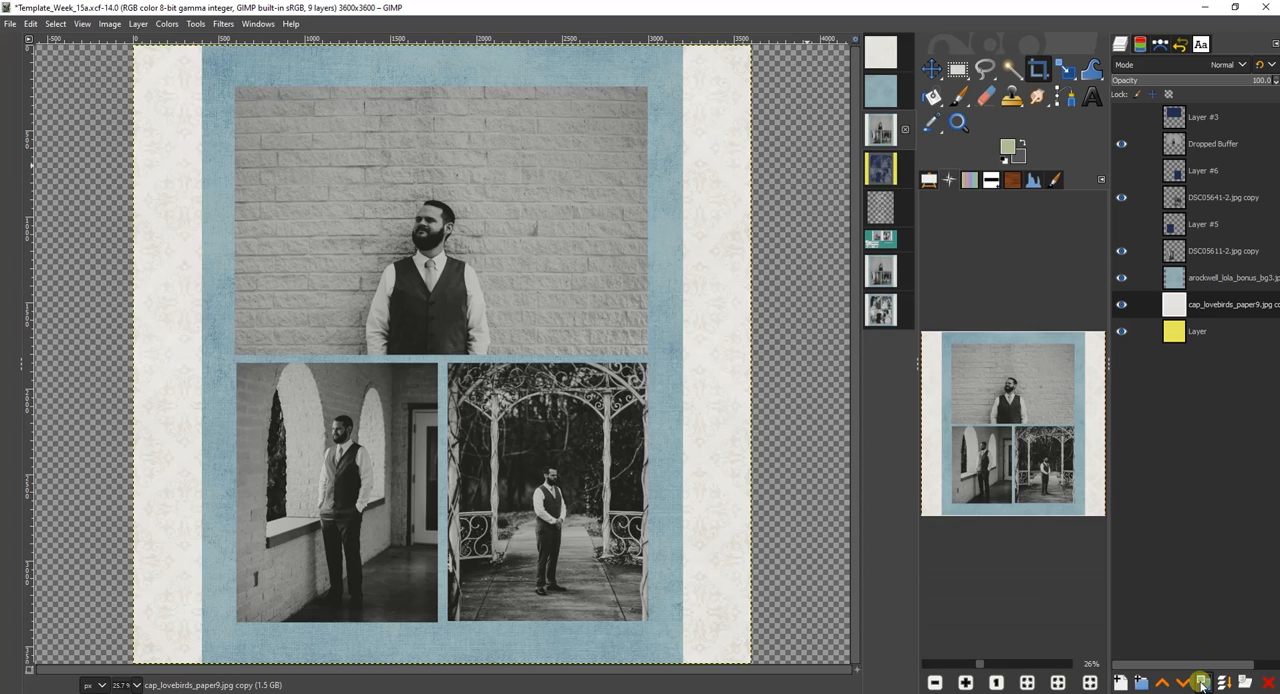
left_click(956, 68)
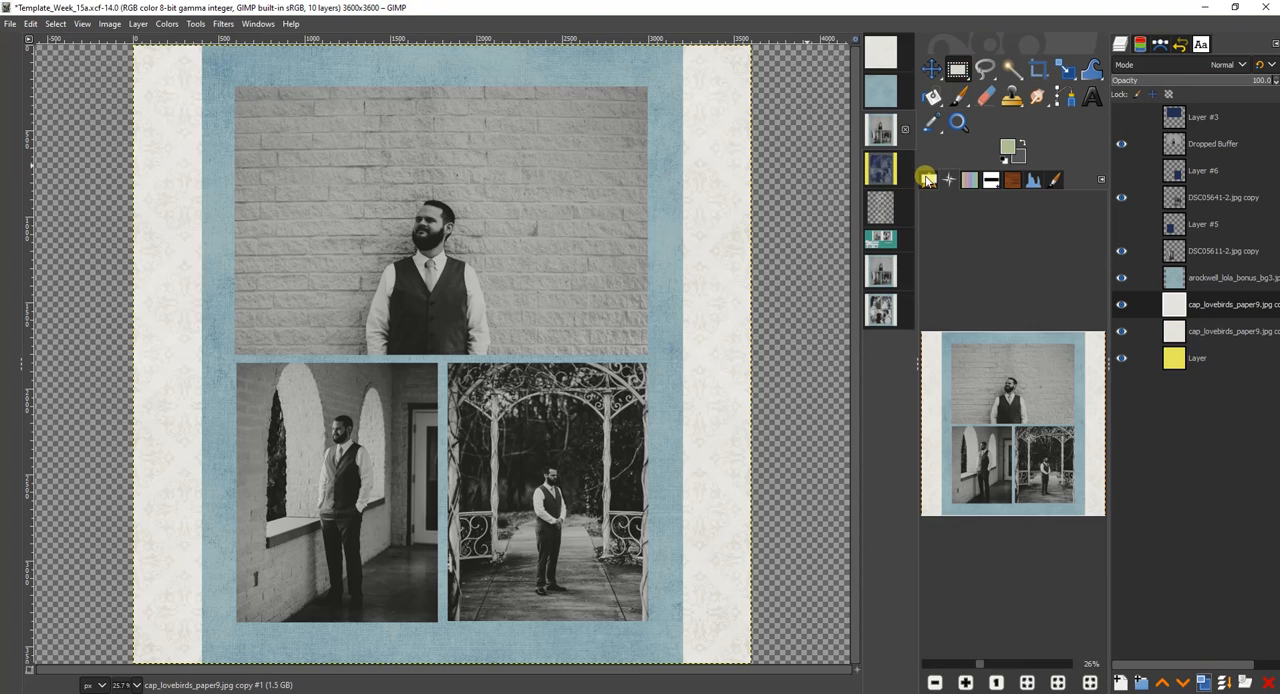
left_click(928, 179)
left_click(925, 242)
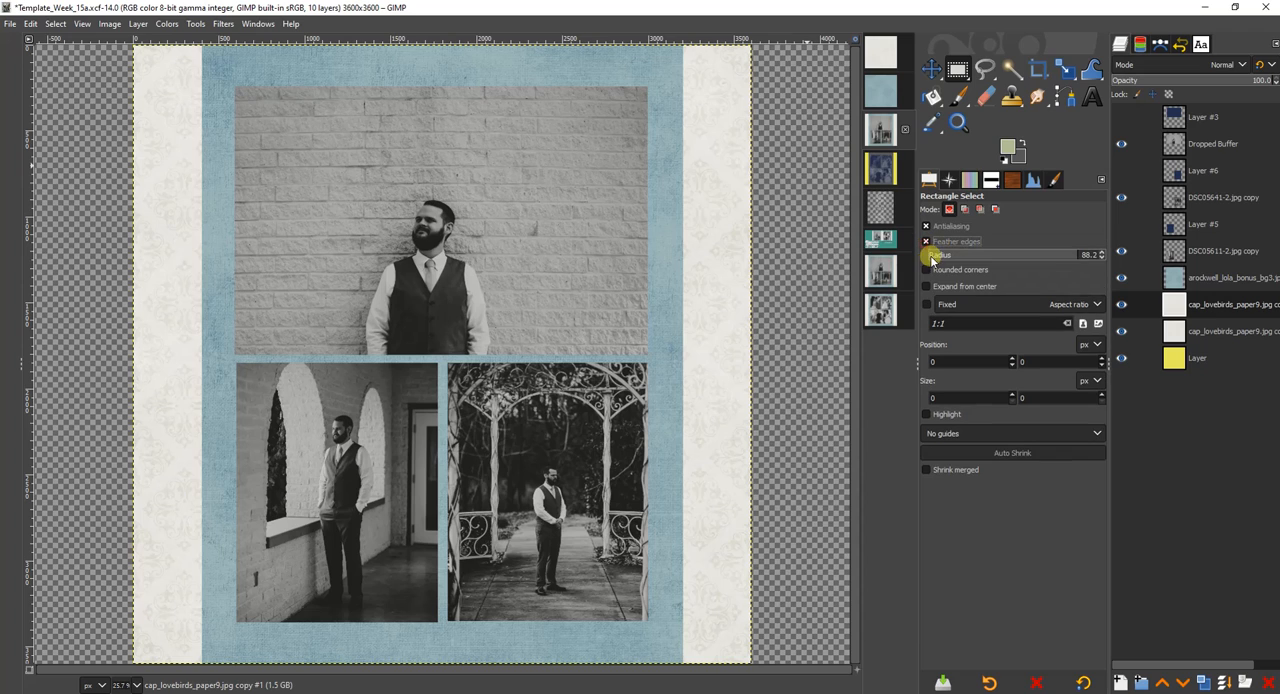
left_click(926, 269)
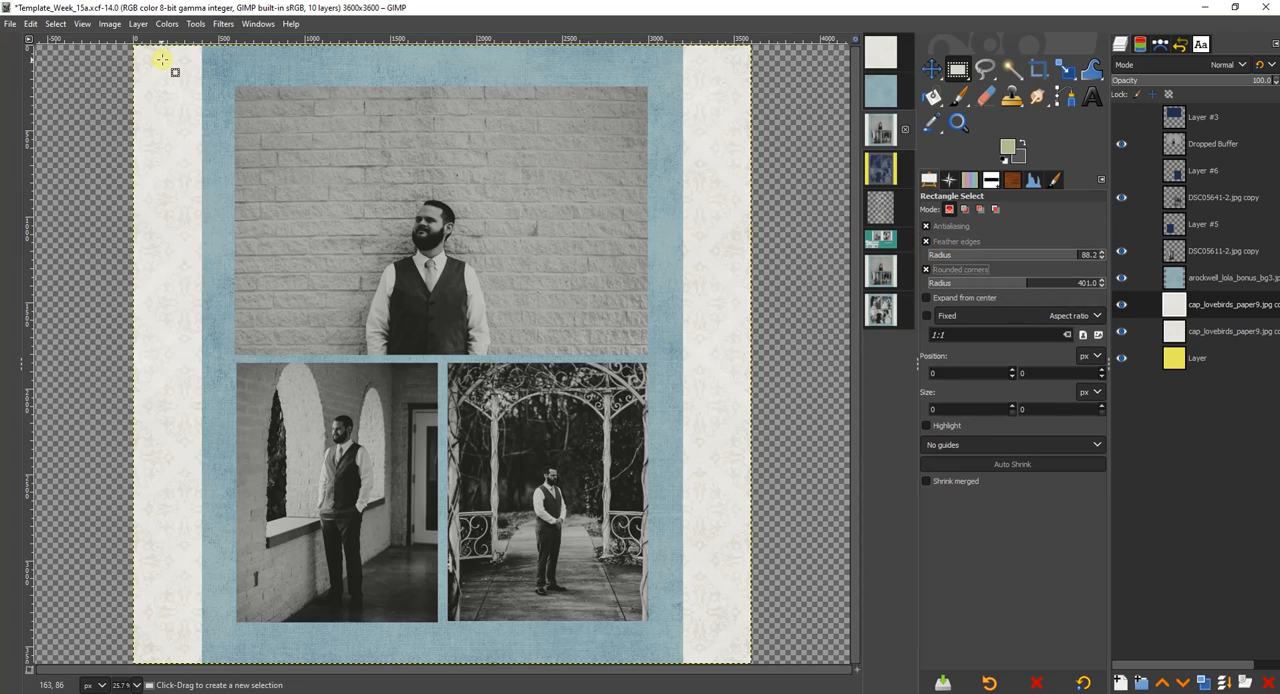
left_click_drag(159, 67, 738, 652)
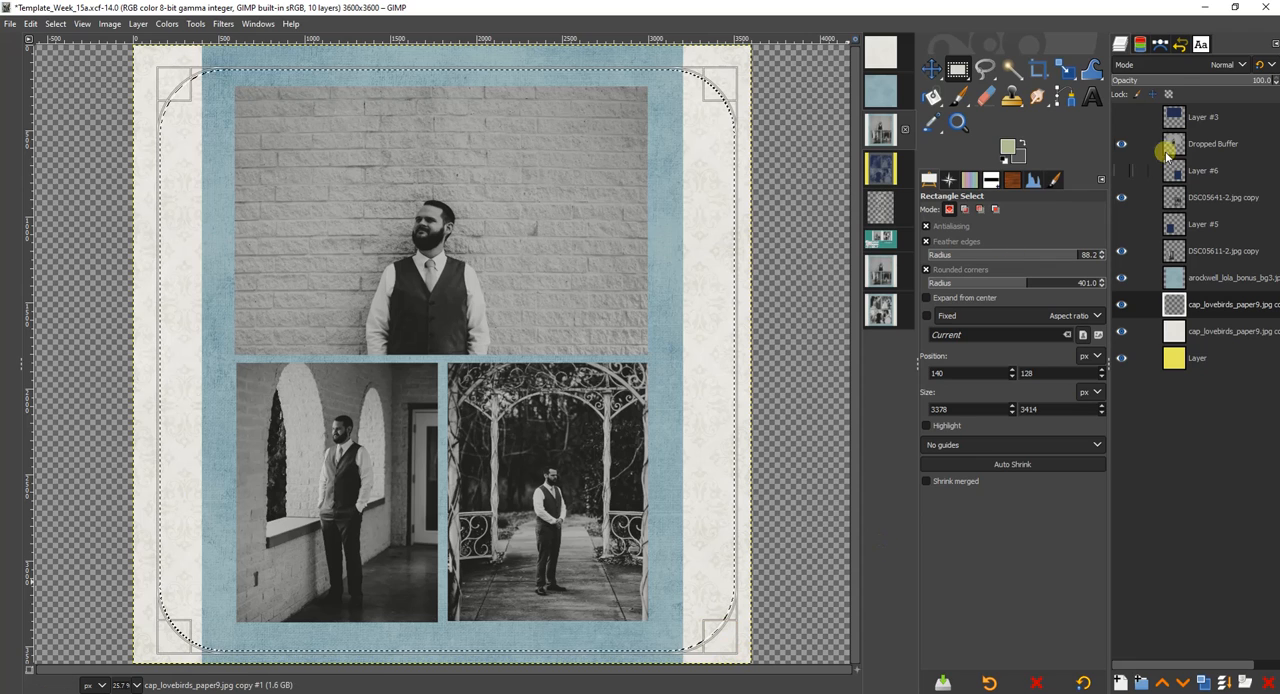
Set the blend mode of the hollowed-out off-white paper copy to Multiply.
left_click(1178, 66)
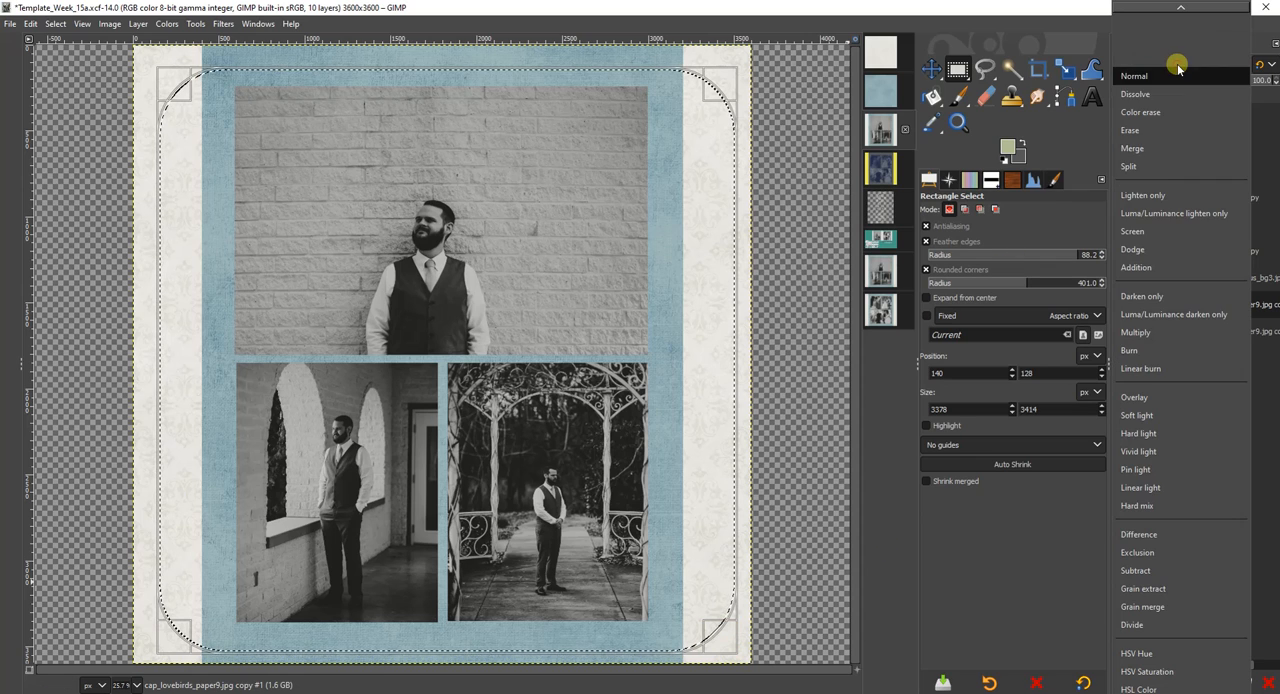
left_click(1138, 332)
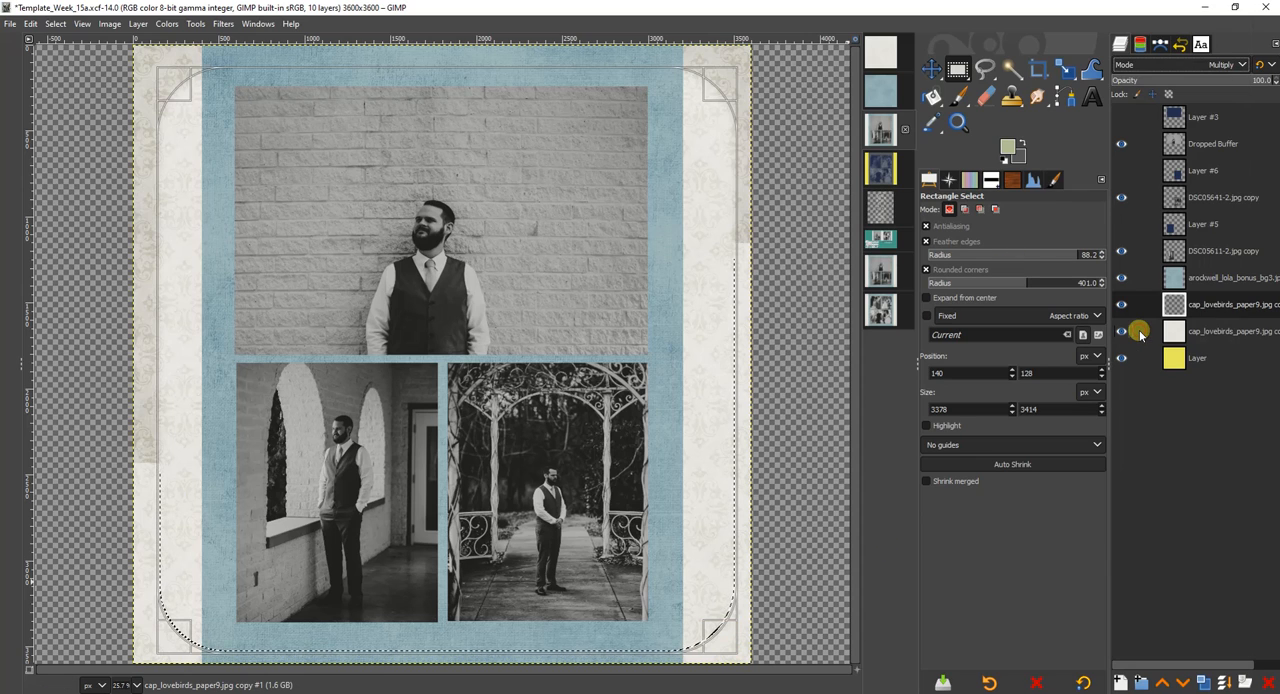
Make a selection from the blue paper layer's alpha, duplicate that layer, and feather the selection by 25 px.
right_click(1203, 280)
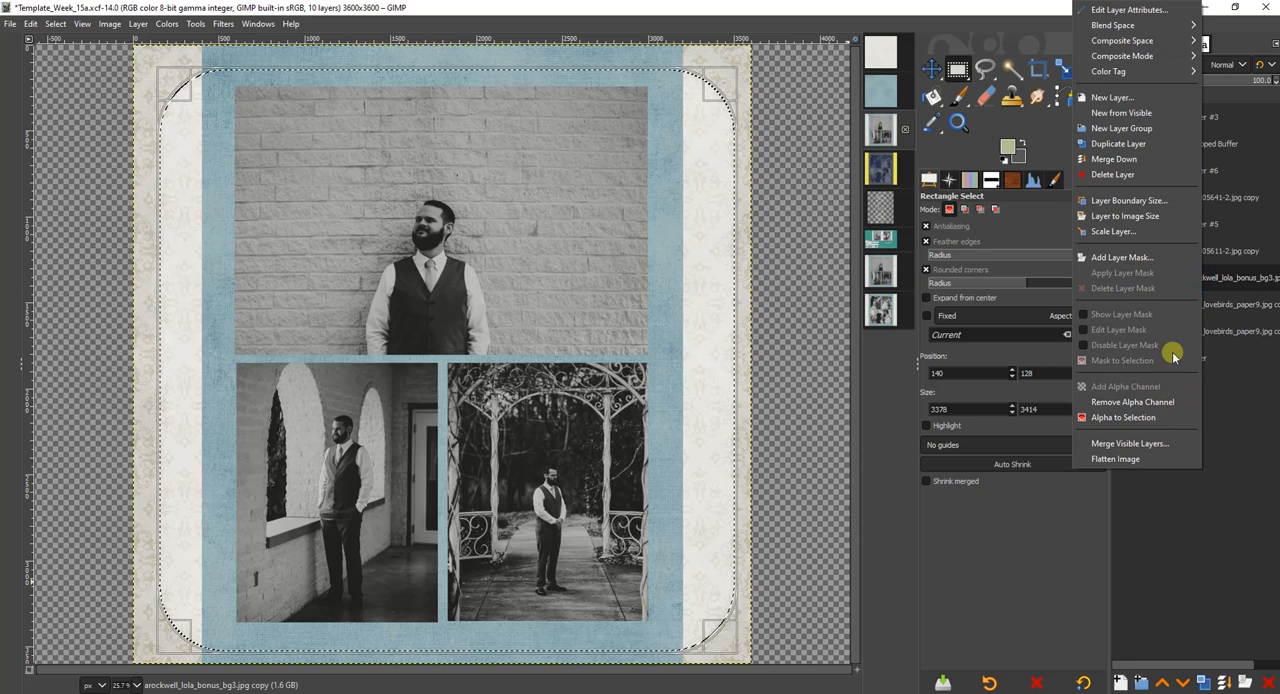
left_click(1123, 417)
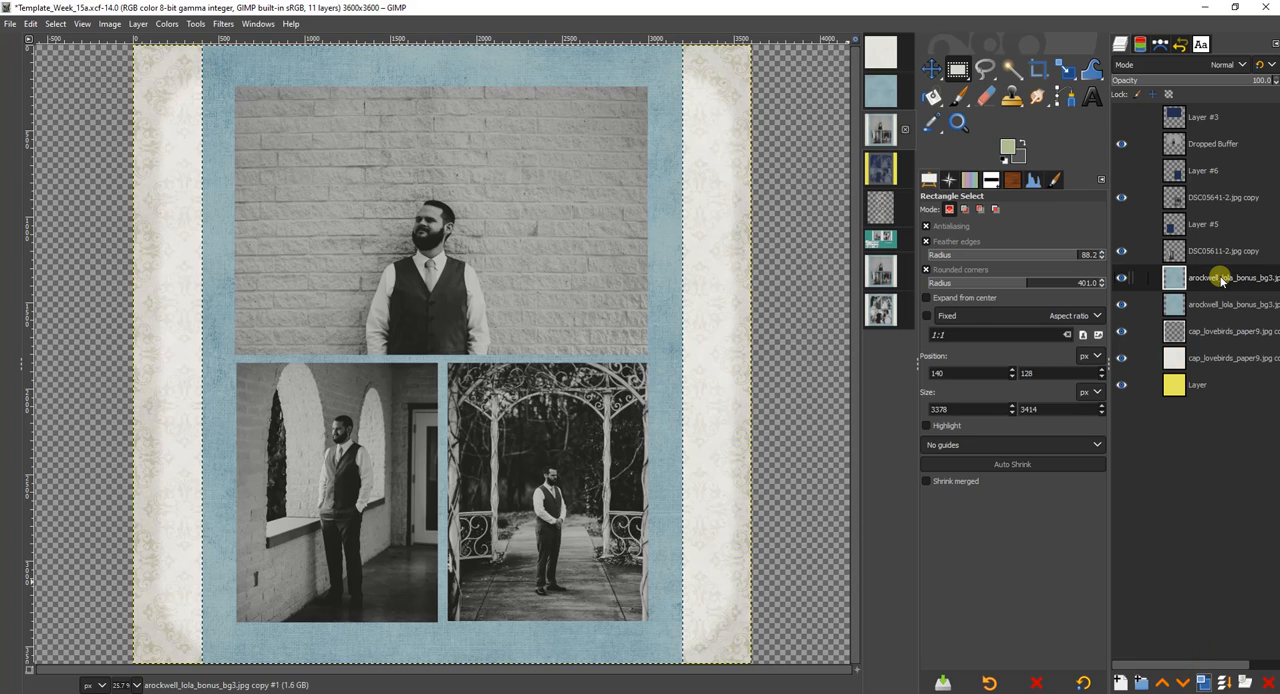
left_click(55, 24)
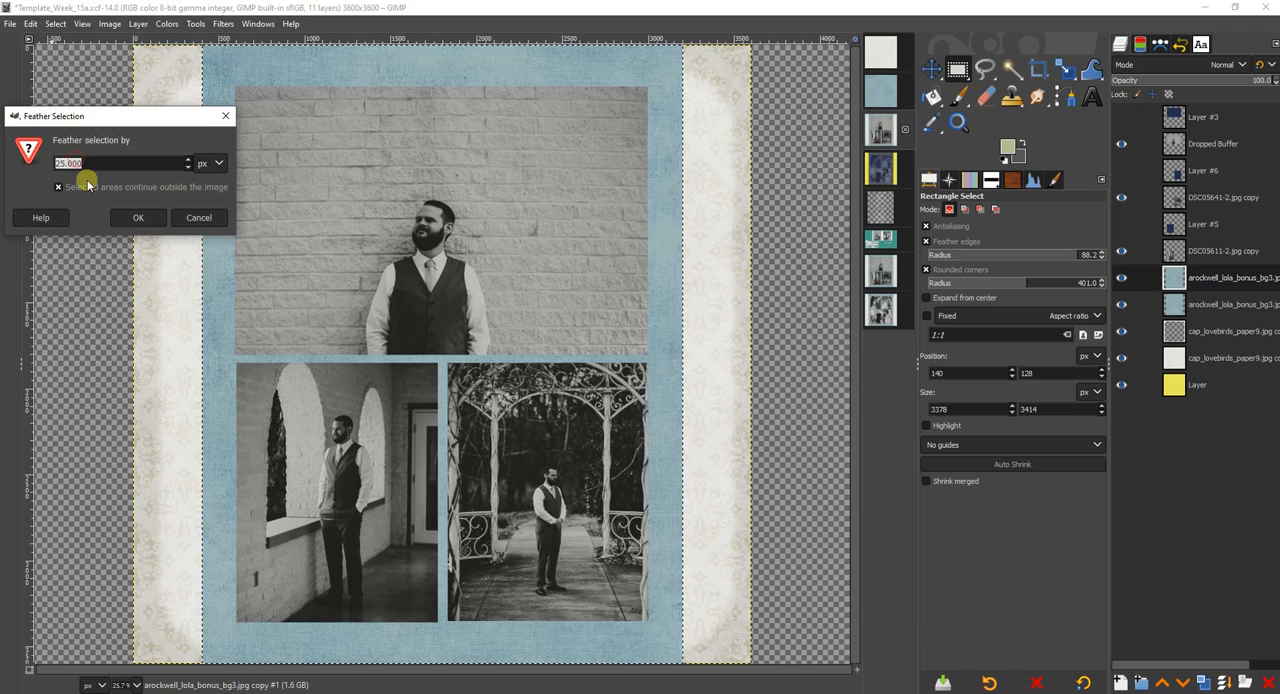
left_click(147, 222)
Shrink the selection by 10 px, clear the blue paper copy inside it, and set the copy's blend mode to Multiply.
left_click(55, 23)
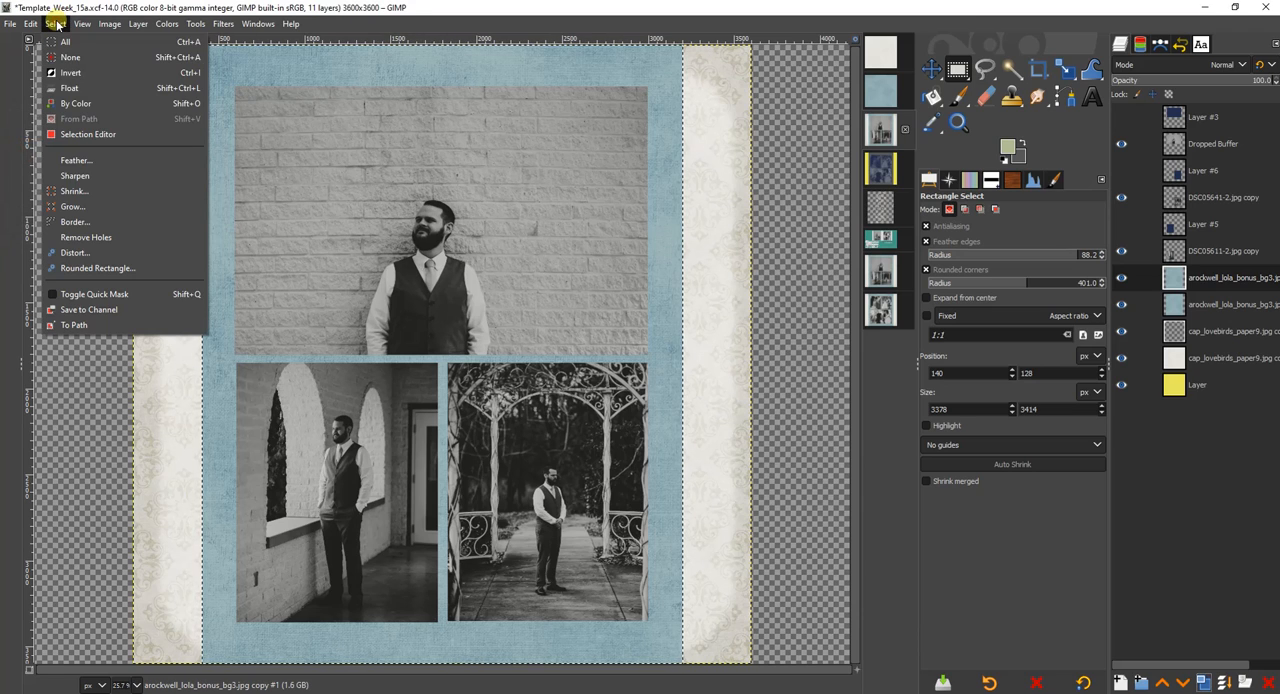
left_click(88, 191)
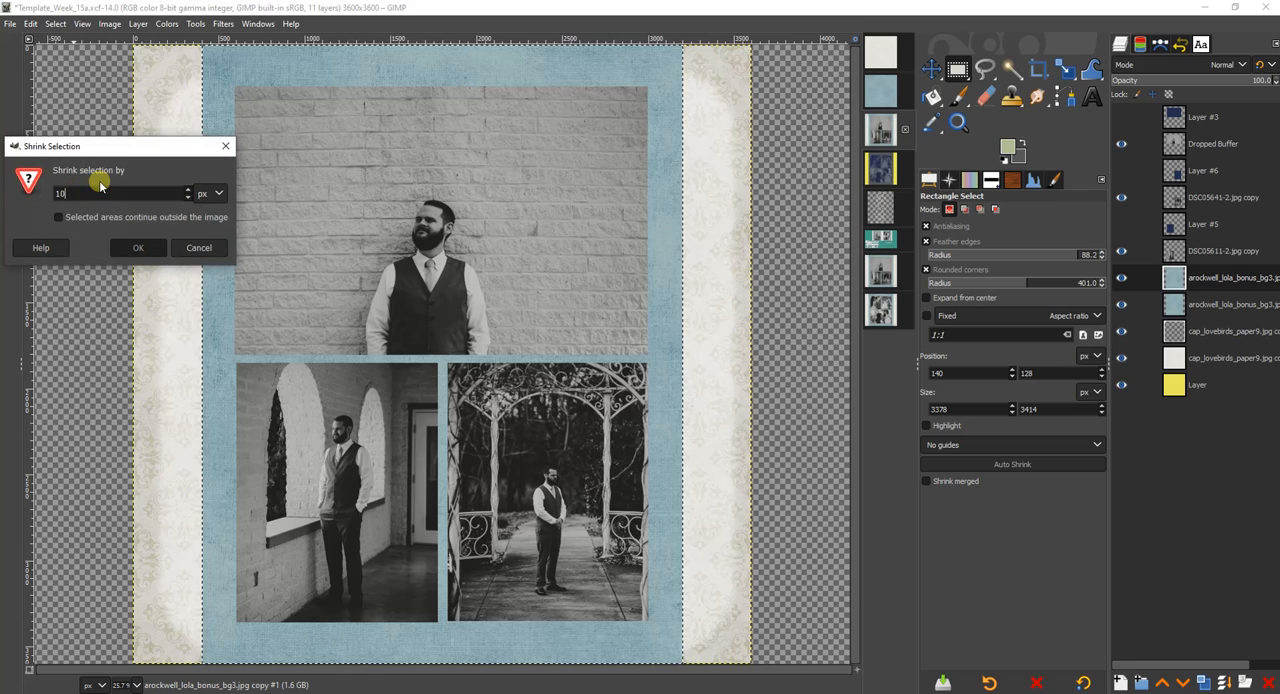
key("Return")
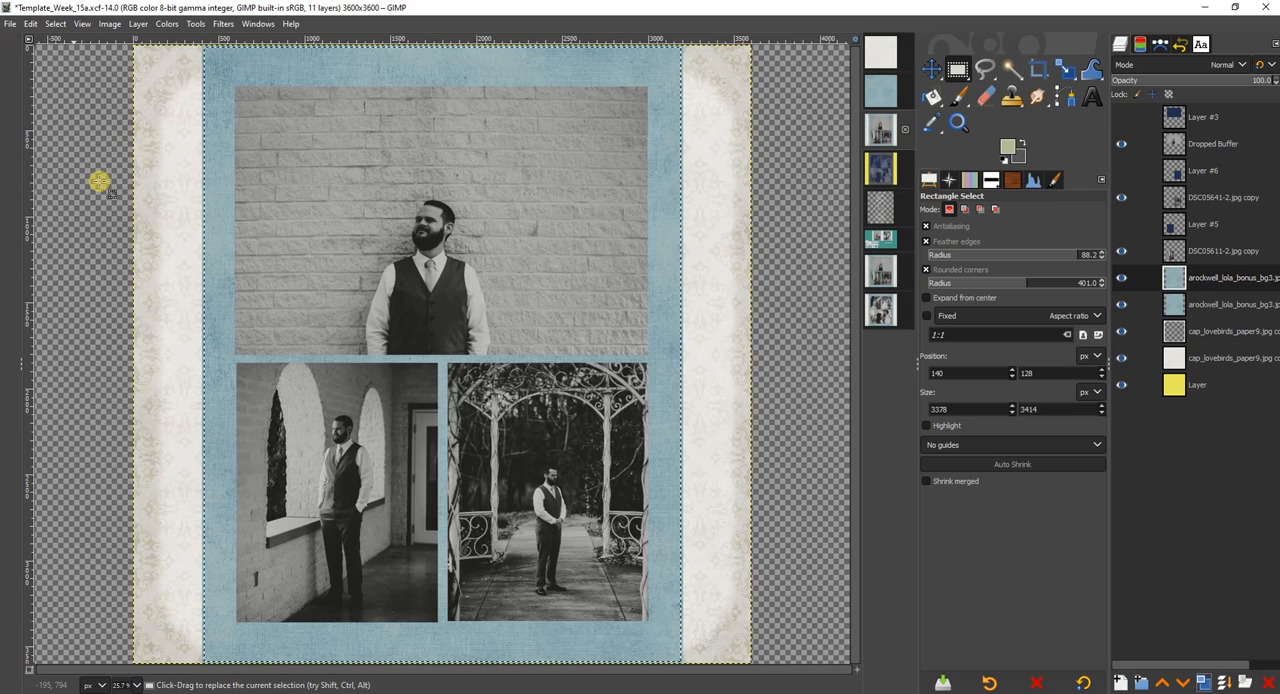
key("Delete")
left_click(1149, 66)
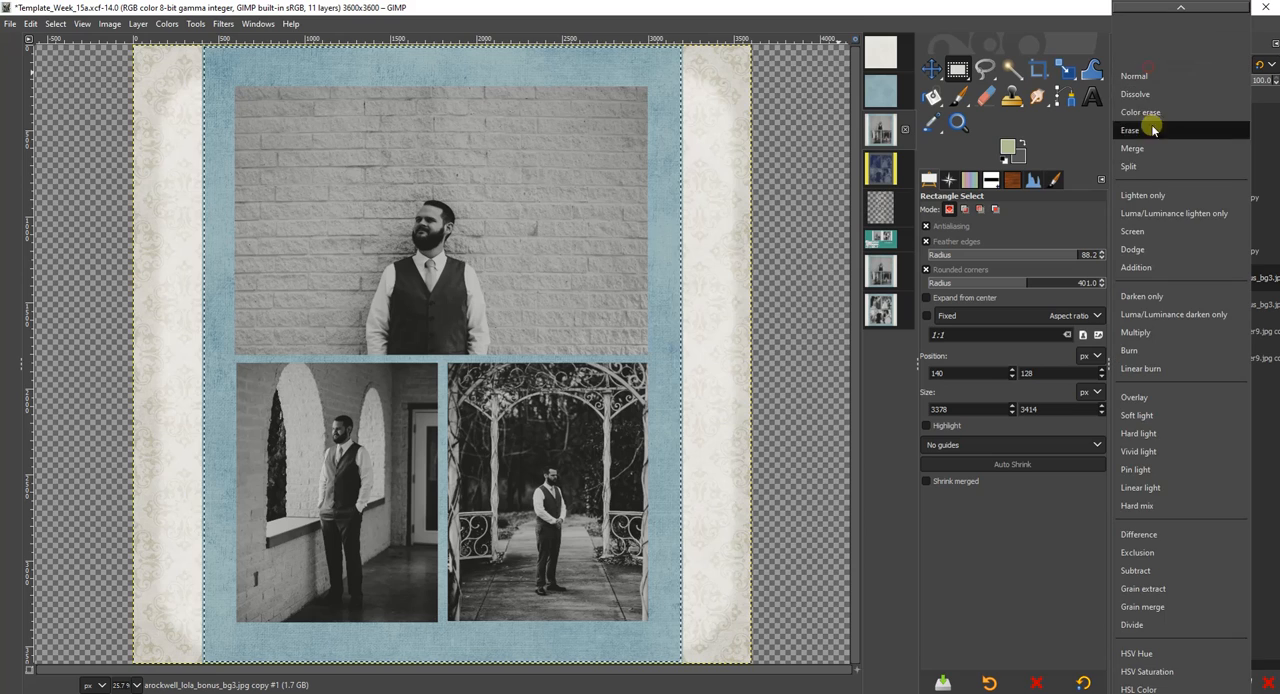
left_click(1140, 338)
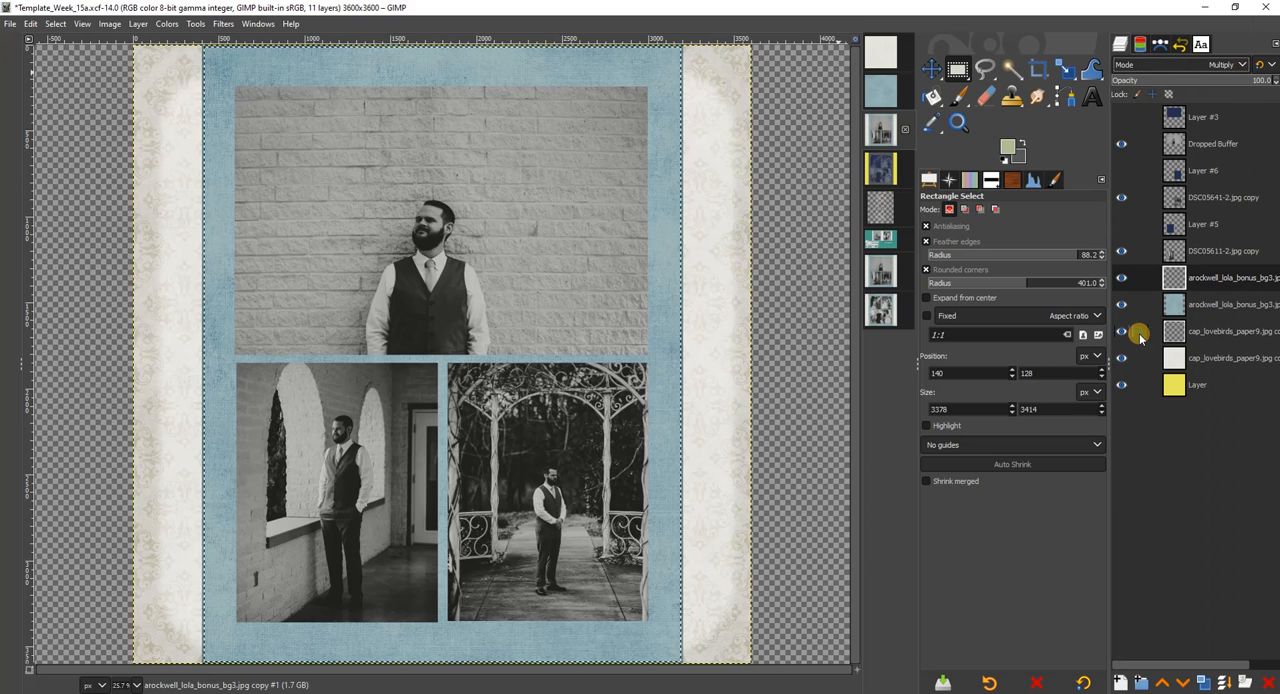
Duplicate the DSC05611-2.jpg copy photo layer and feather a selection of its outline by 25 px.
left_click(1178, 248)
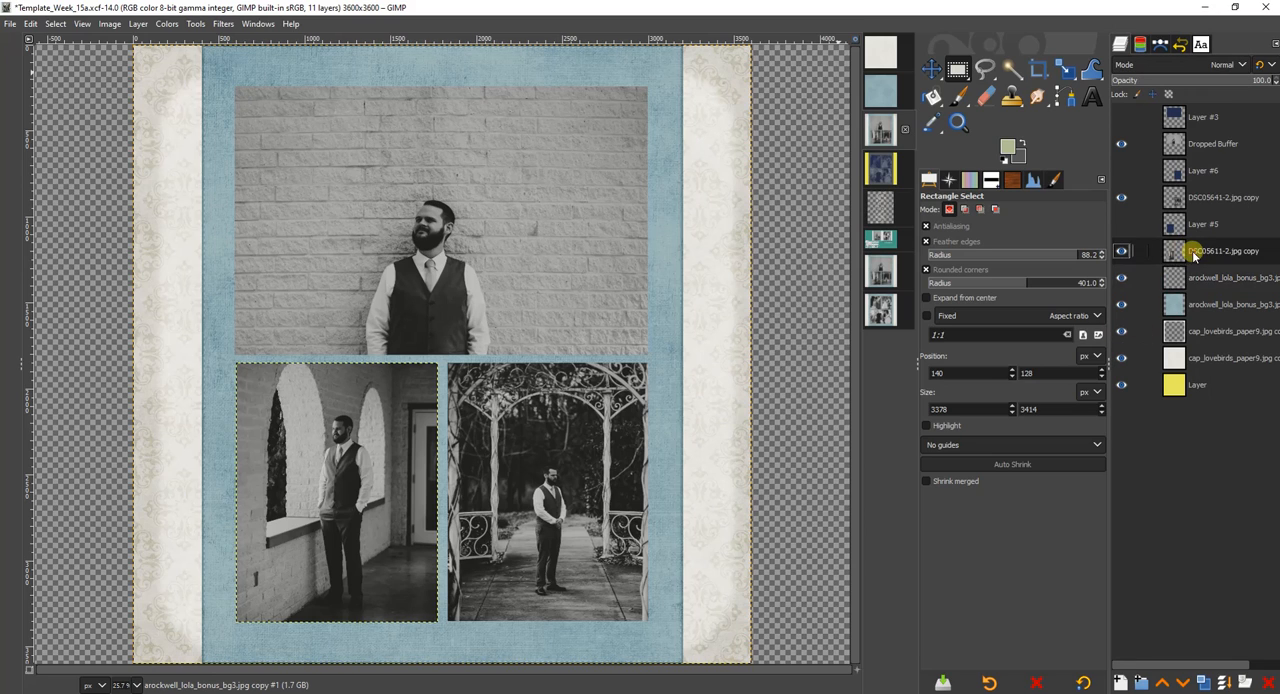
left_click(1201, 684)
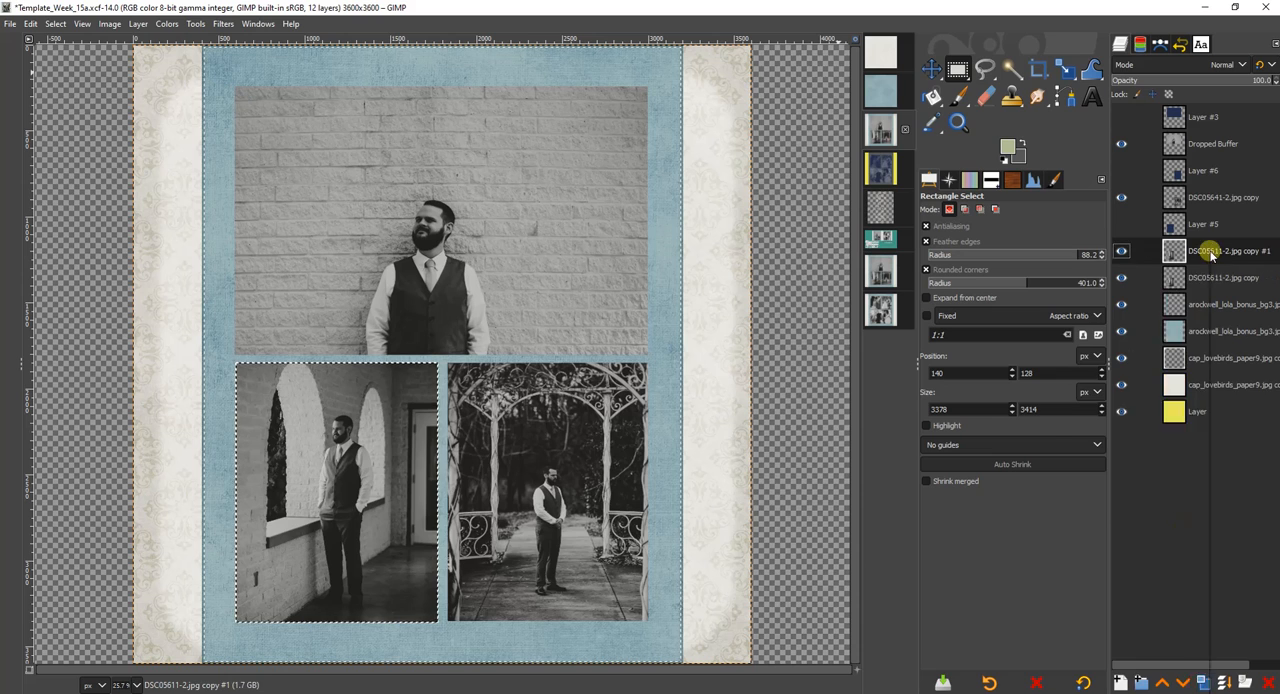
left_click(53, 24)
left_click(90, 132)
left_click(53, 26)
left_click(77, 160)
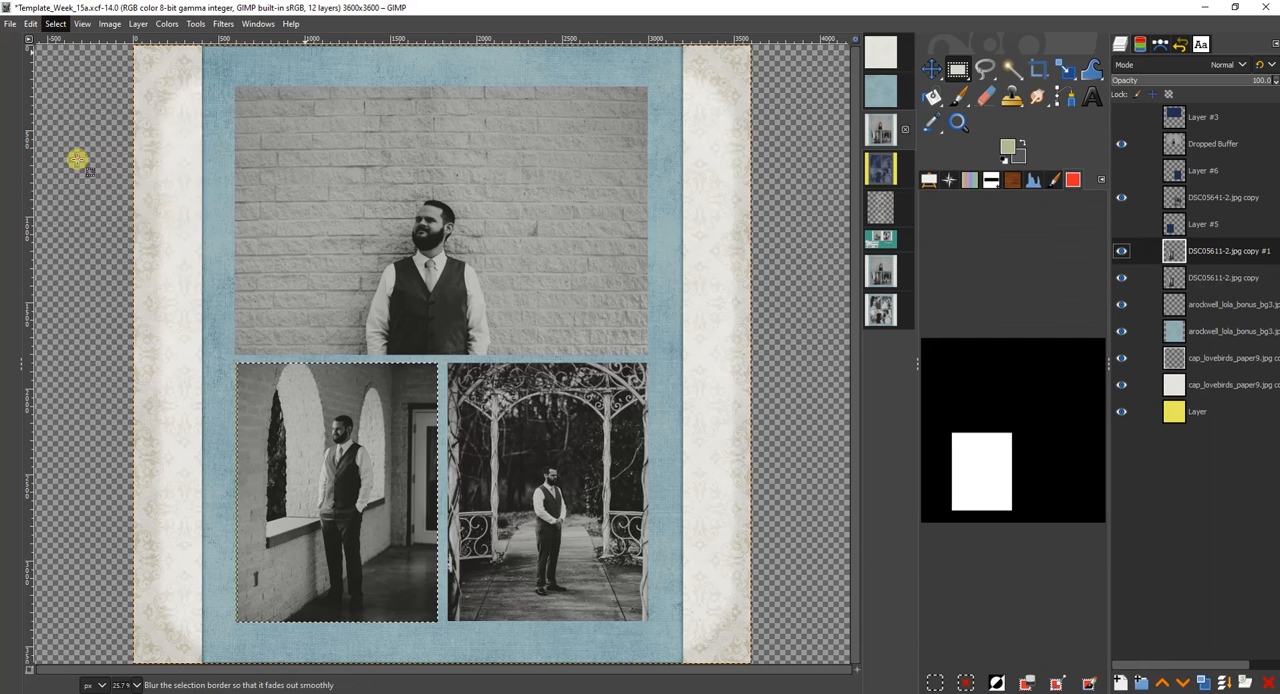
left_click(127, 217)
Clear the middle of the DSC05611-2 duplicate with the selection shrunk by 10 px, and change its blend mode to darken the photo's edges.
left_click(53, 25)
left_click(72, 191)
left_click(127, 248)
key("Delete")
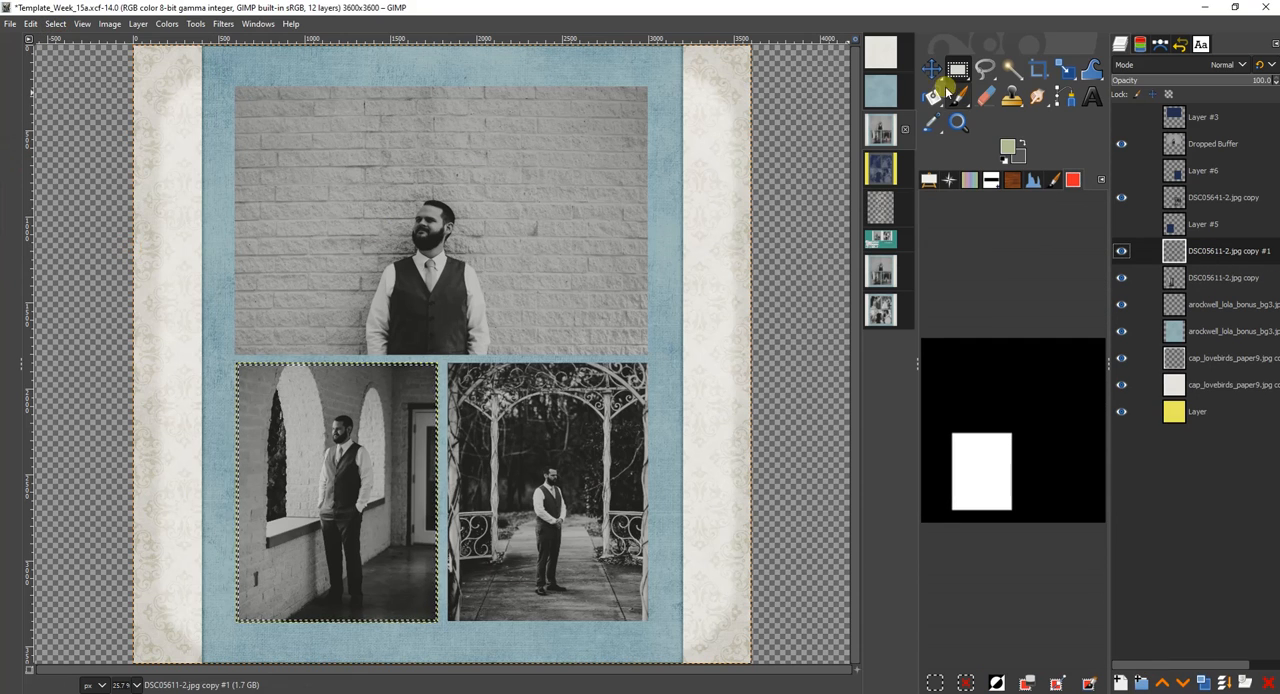
left_click(1224, 65)
left_click(1135, 538)
Duplicate the DSC05641-2.jpg copy photo layer, make a selection from its alpha, and feather it by 25 px.
left_click(1203, 197)
left_click(1201, 682)
right_click(1212, 197)
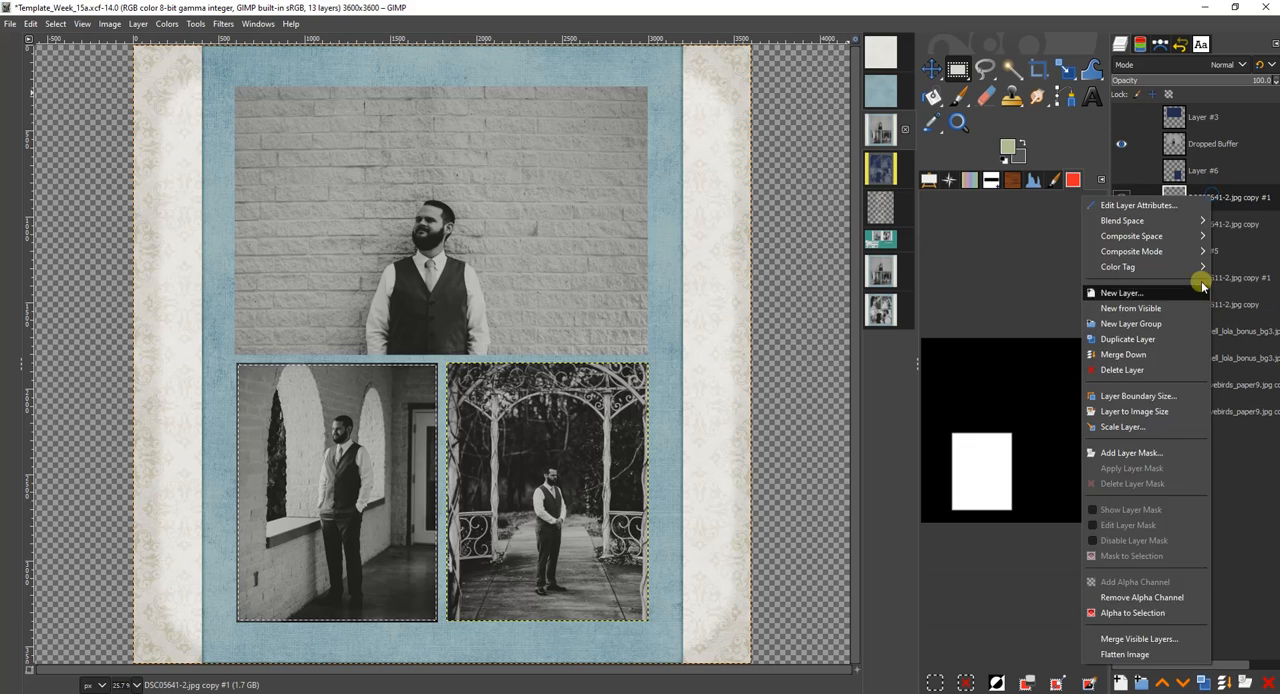
left_click(1150, 611)
left_click(53, 24)
left_click(77, 160)
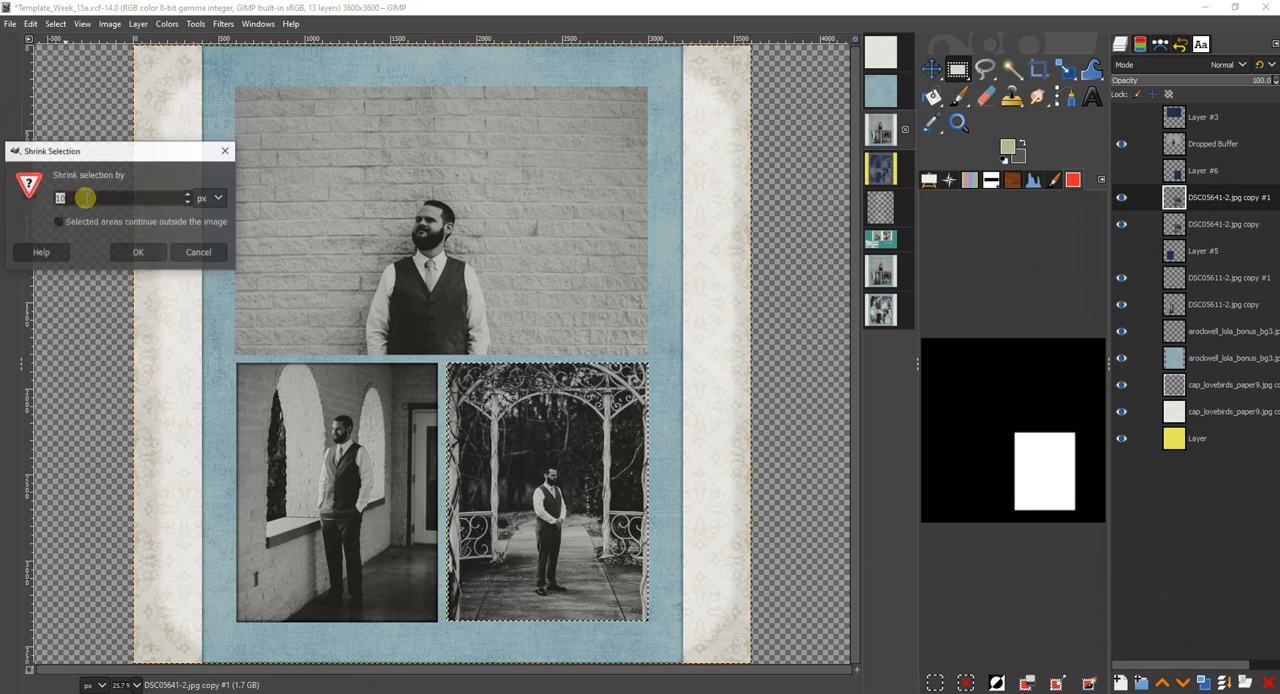
Shrink the selection by 10 px, clear the DSC05641-2 duplicate's middle, and change its blend mode to darken the photo's edges.
left_click(127, 249)
left_click(1224, 65)
left_click(1154, 537)
Duplicate the Dropped Buffer brick-wall photo layer and feather a selection of its alpha by 25 px.
left_click(1212, 145)
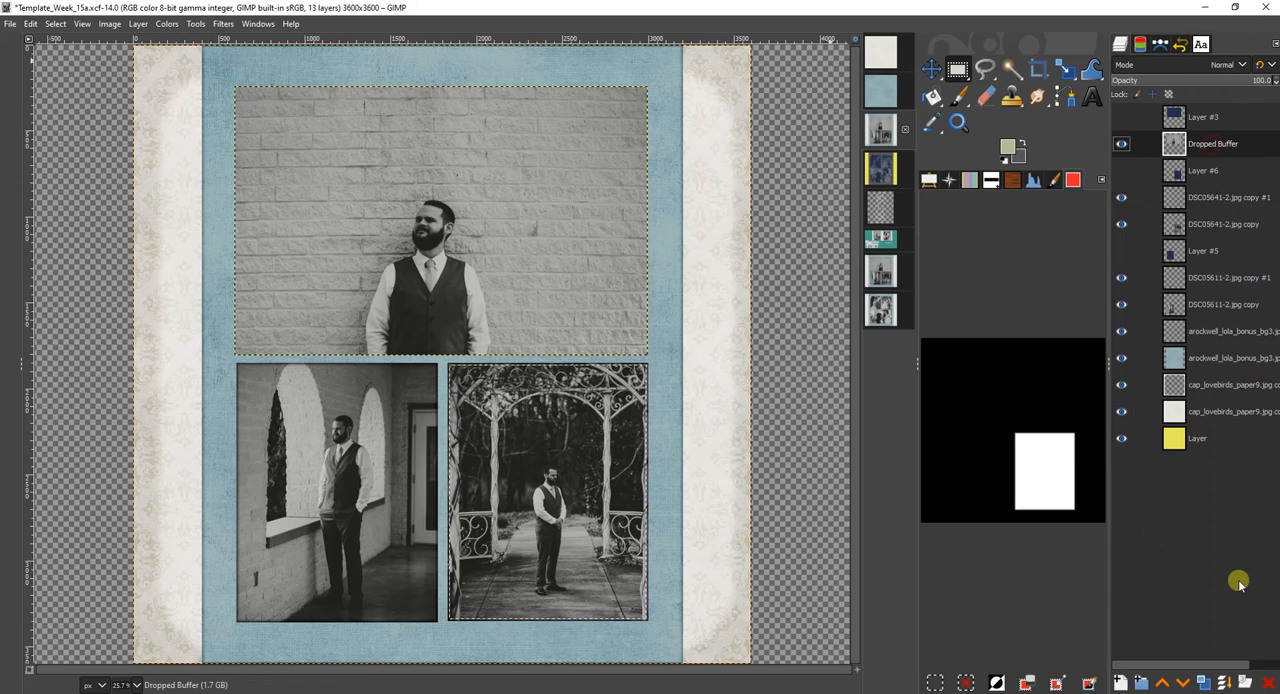
left_click(1203, 682)
right_click(1218, 142)
left_click(1150, 555)
left_click(54, 24)
left_click(77, 160)
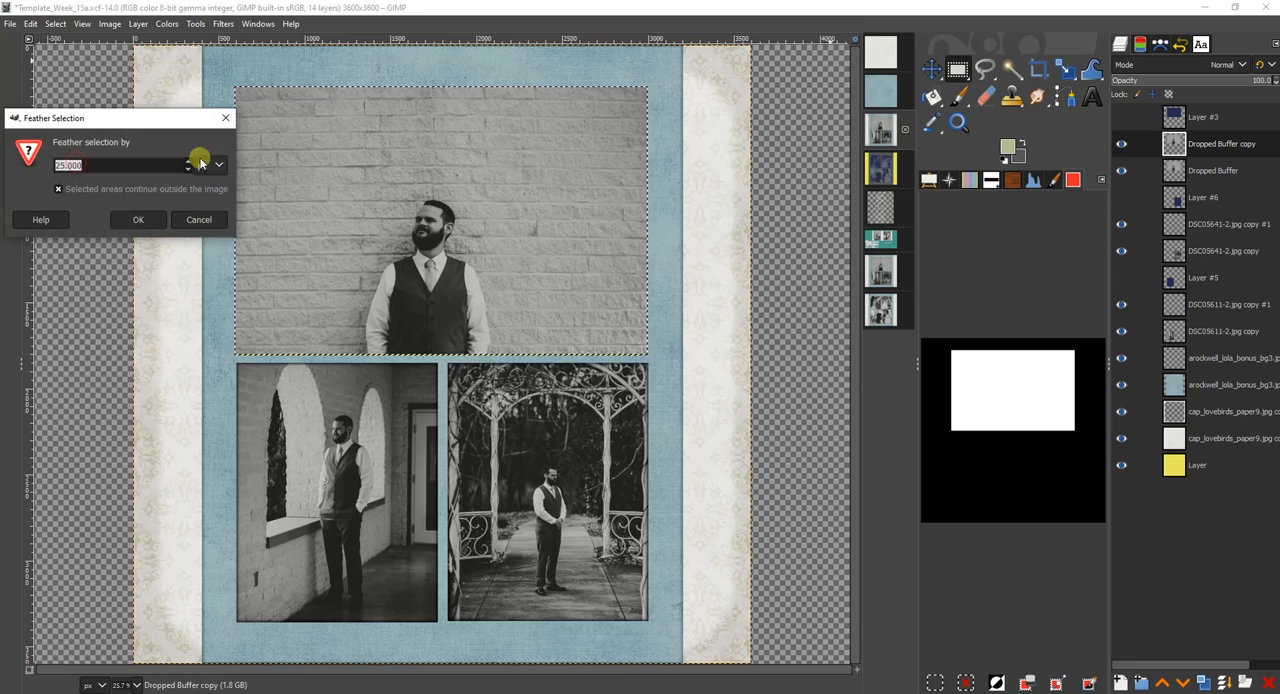
left_click(137, 219)
Clear the middle of the brick-wall photo's duplicate with the selection shrunk by 10 px, and change its blend mode to darken the edges.
left_click(54, 24)
left_click(60, 190)
left_click(125, 249)
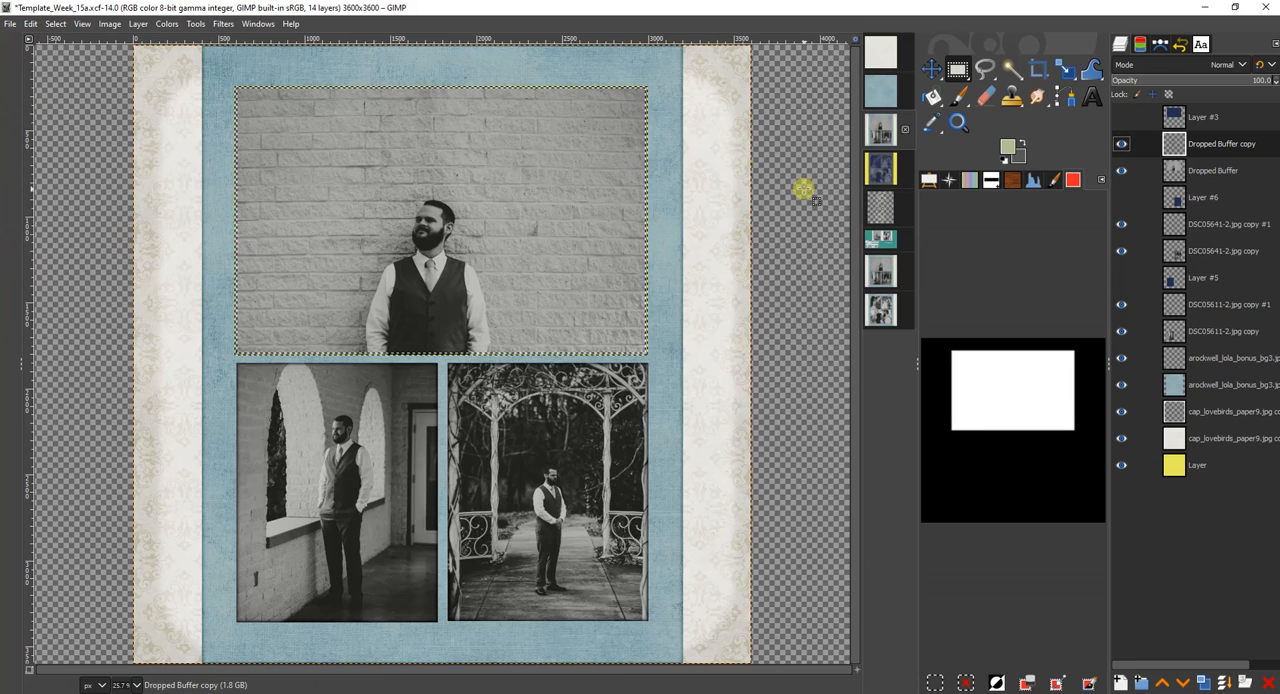
right_click(1120, 500)
left_click(611, 300)
Activate the yellow layer at the bottom of the stack and remove the selection.
left_click(1200, 467)
left_click(54, 24)
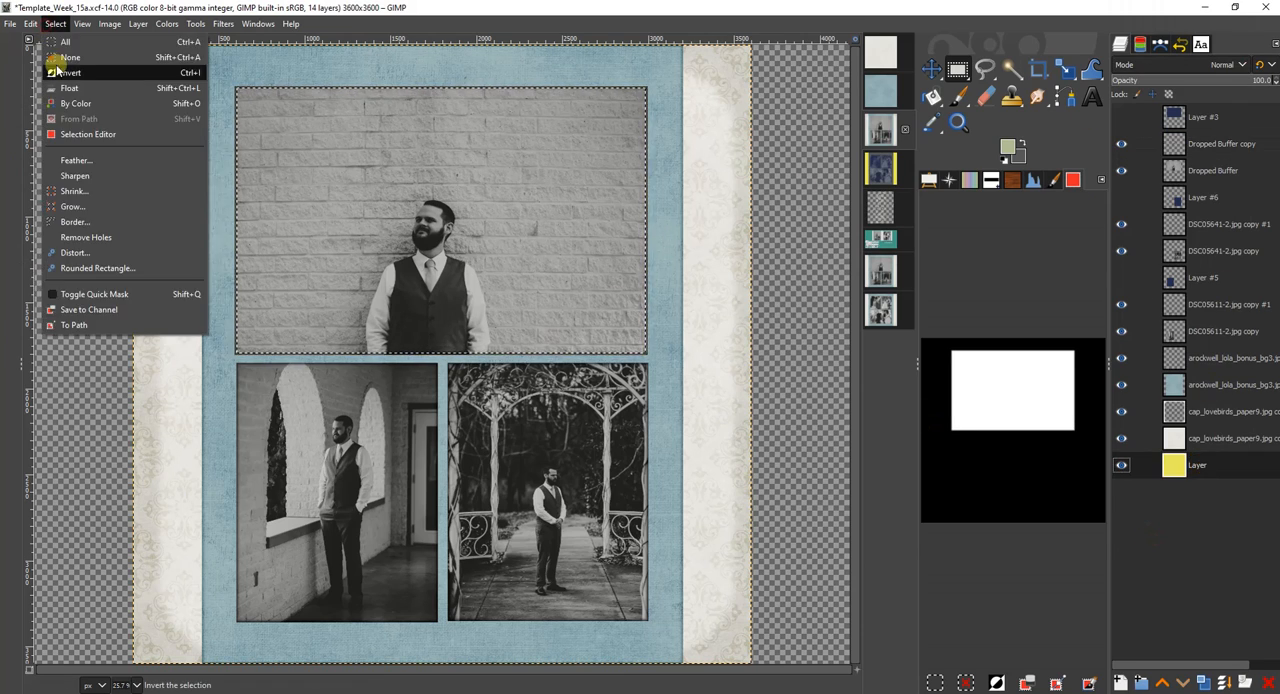
left_click(57, 60)
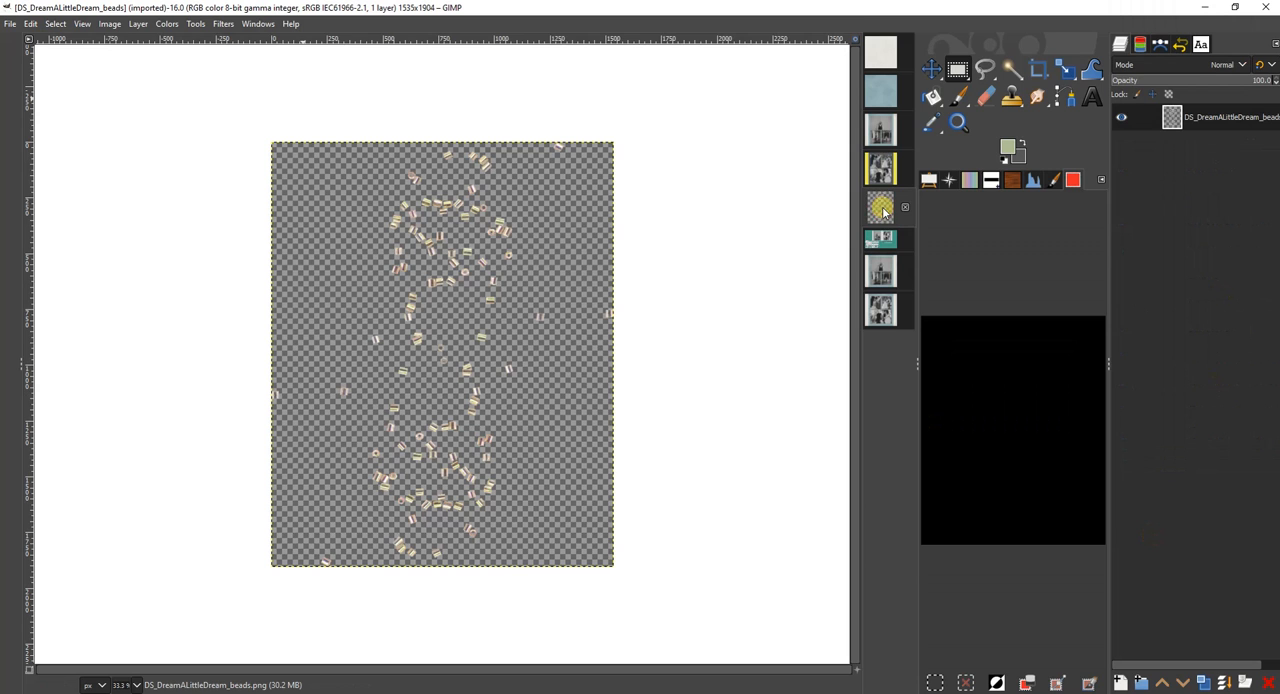
Add the scattered confetti image as a layer, raise it to the top of the stack, and place it over the brick-wall photo's right half.
left_click_drag(883, 208, 562, 198)
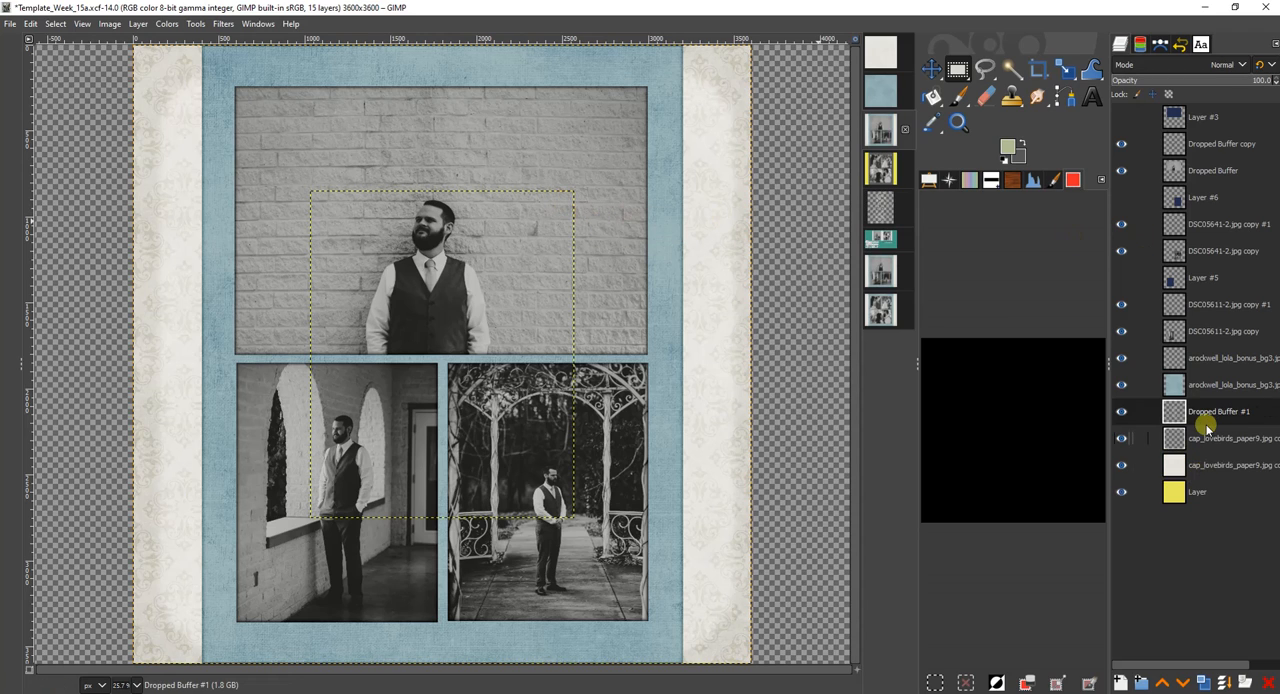
left_click_drag(1221, 418, 1197, 117)
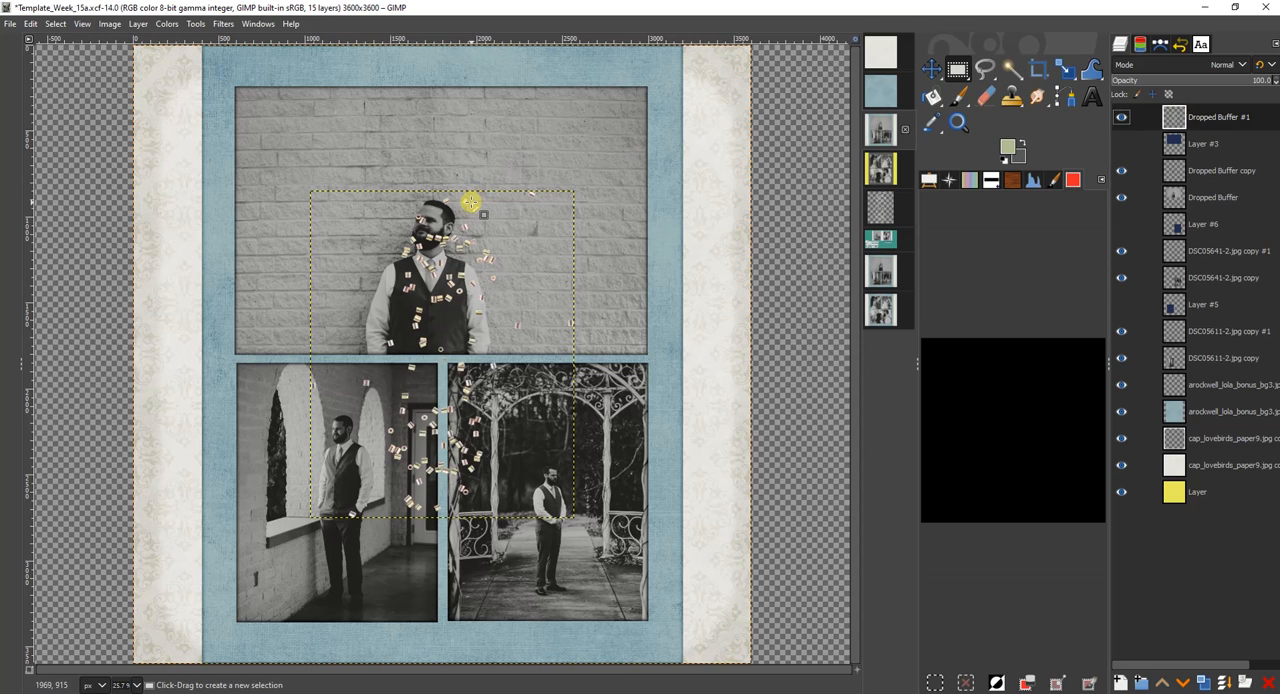
key("m")
left_click_drag(566, 166, 620, 80)
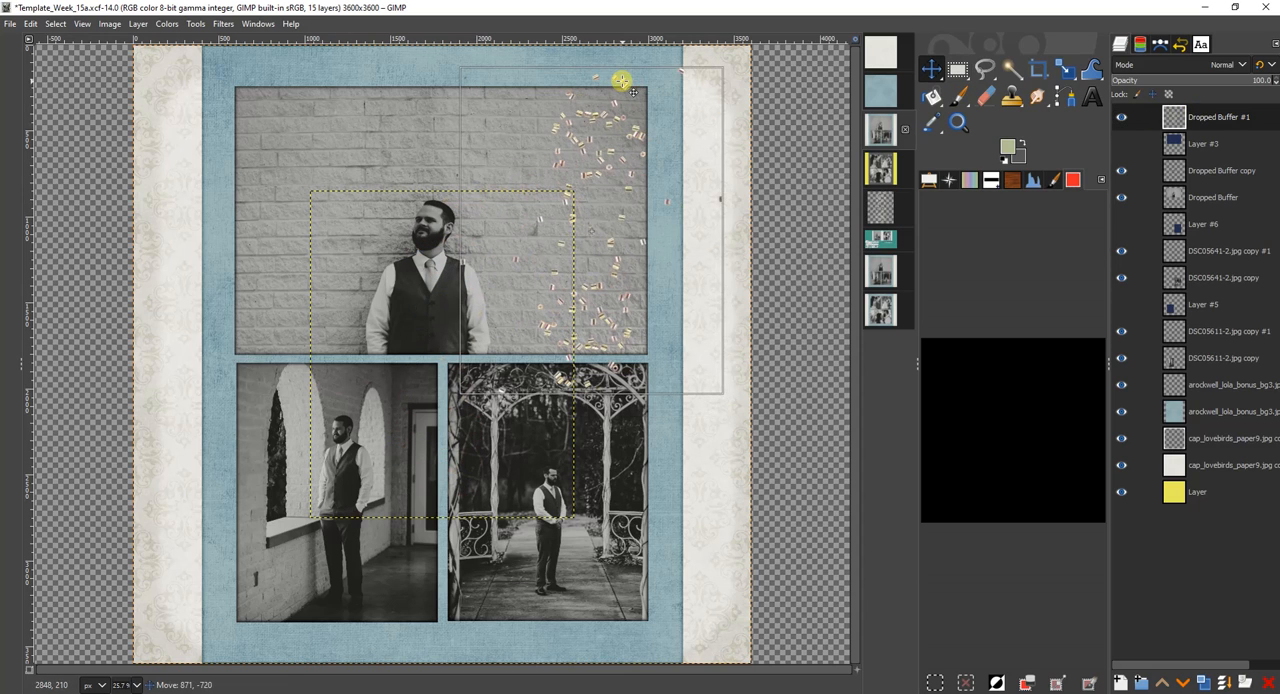
Flip the confetti layer horizontally and shift it right so it straddles the brick-wall photo's right edge.
left_click(1067, 70)
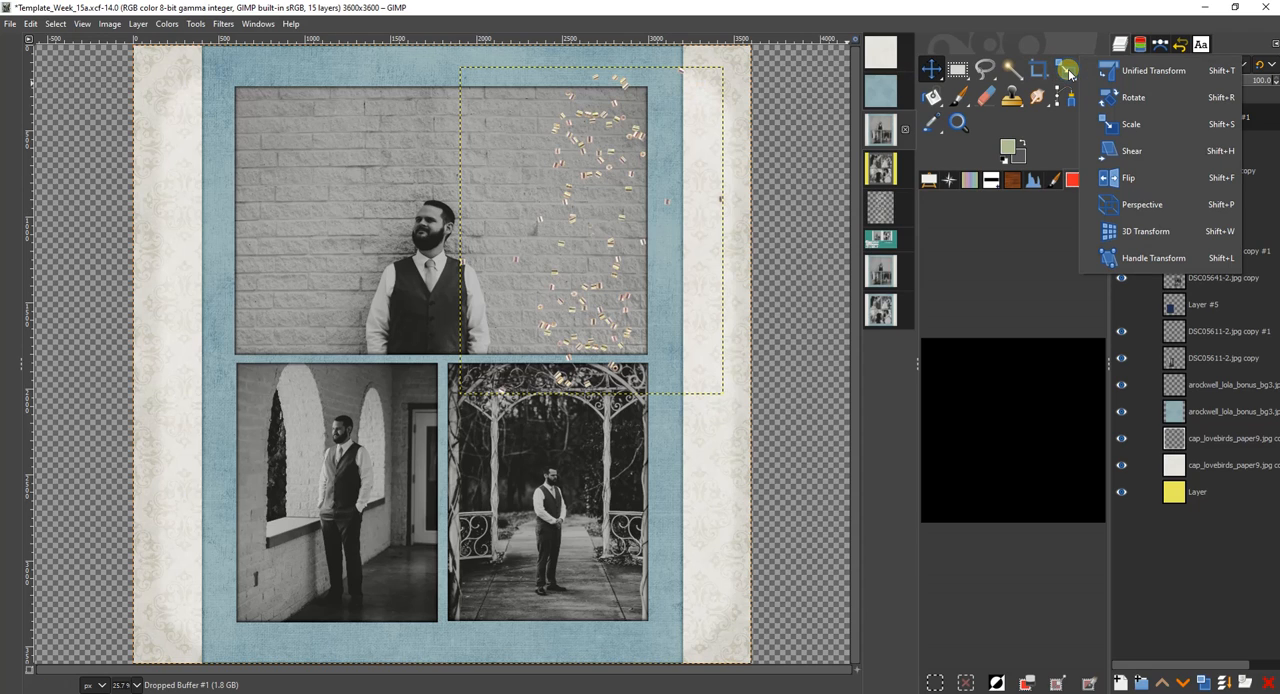
left_click(1110, 177)
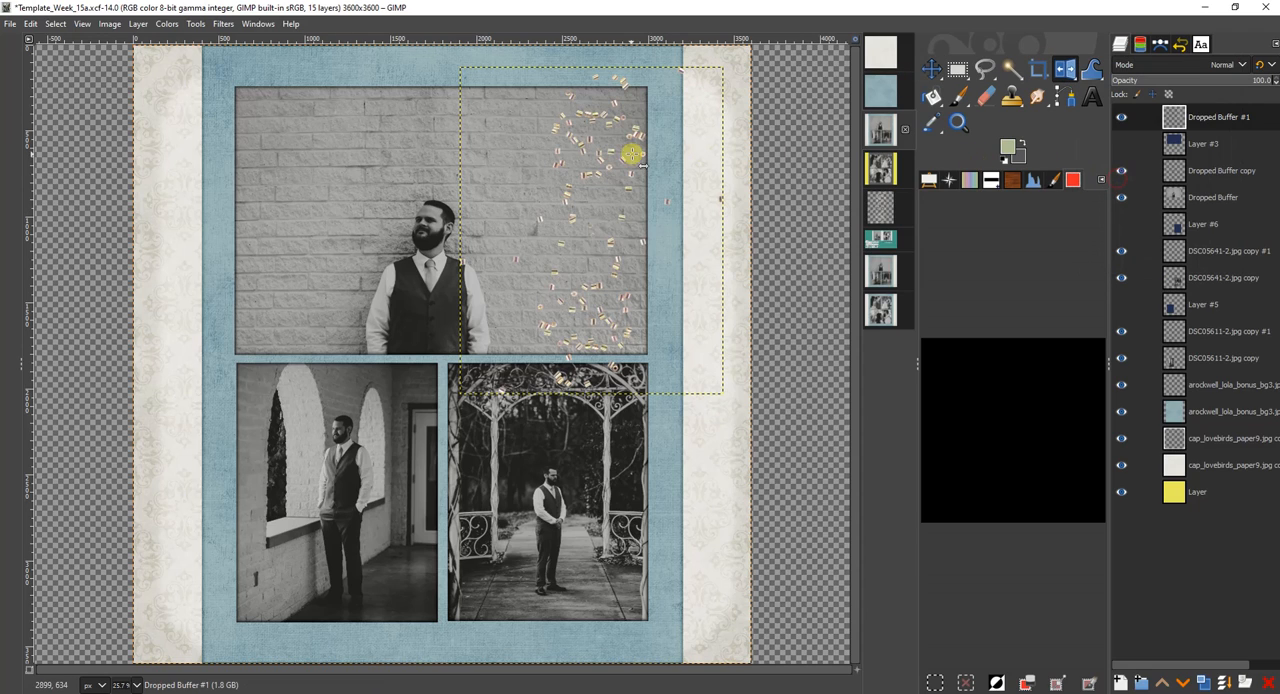
left_click(591, 137)
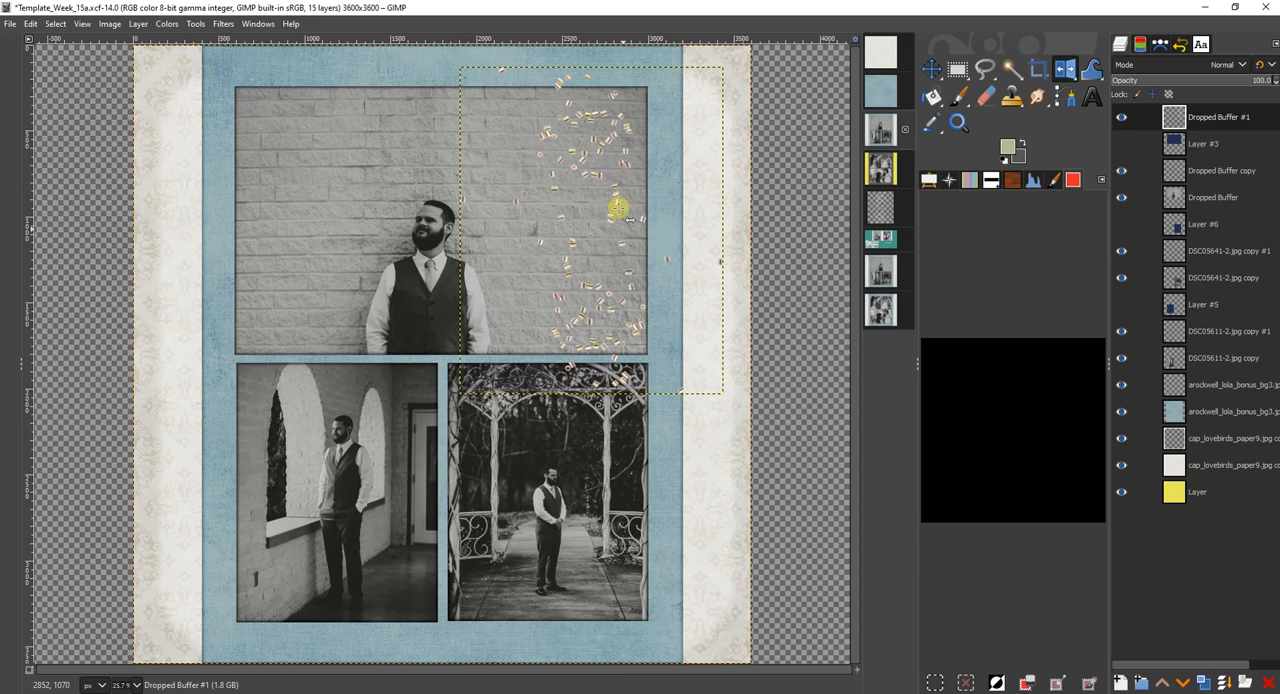
left_click(931, 69)
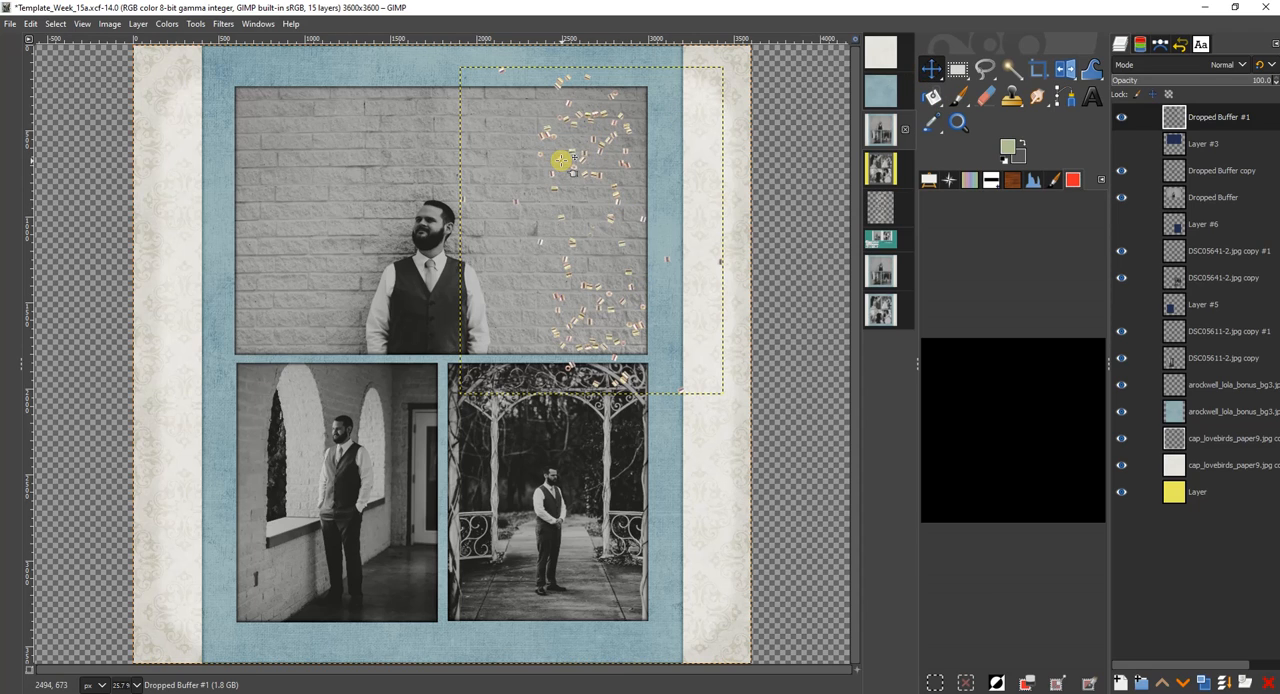
left_click_drag(561, 160, 606, 157)
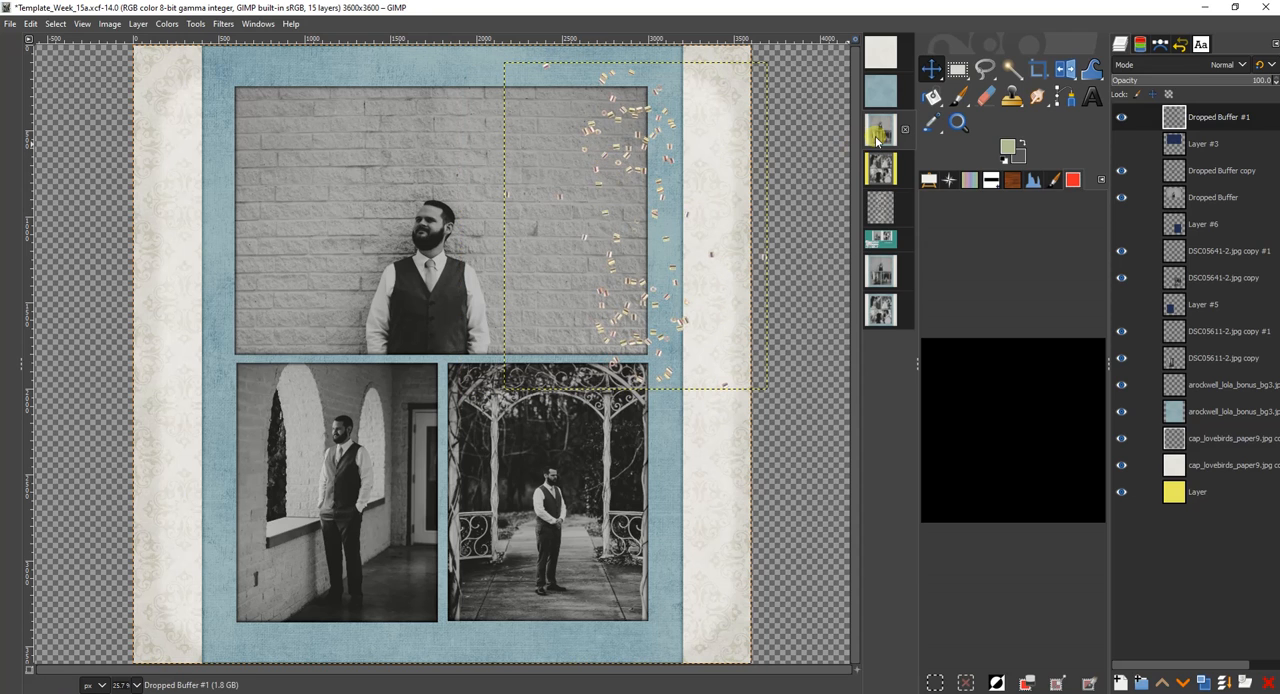
Copy the blue arockwell_lola_bonus_bg3 paper into Template_Week_15b as a new layer.
left_click(881, 170)
left_click(881, 92)
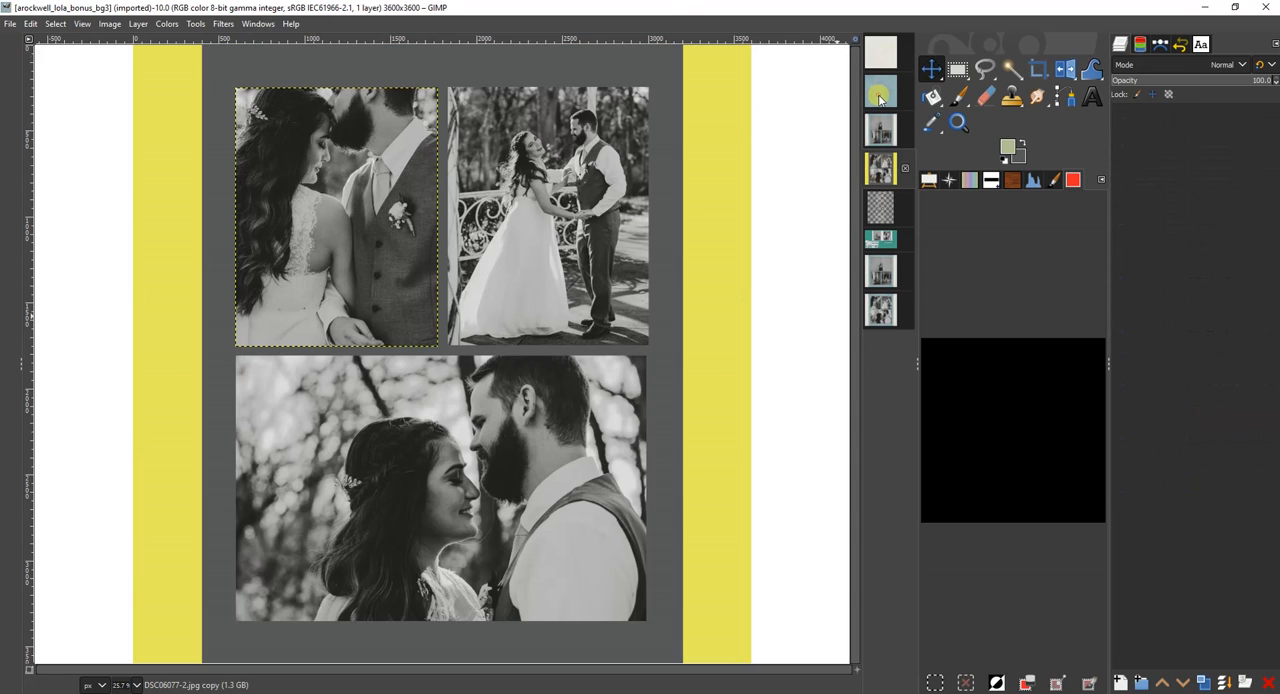
left_click_drag(1200, 116, 786, 186)
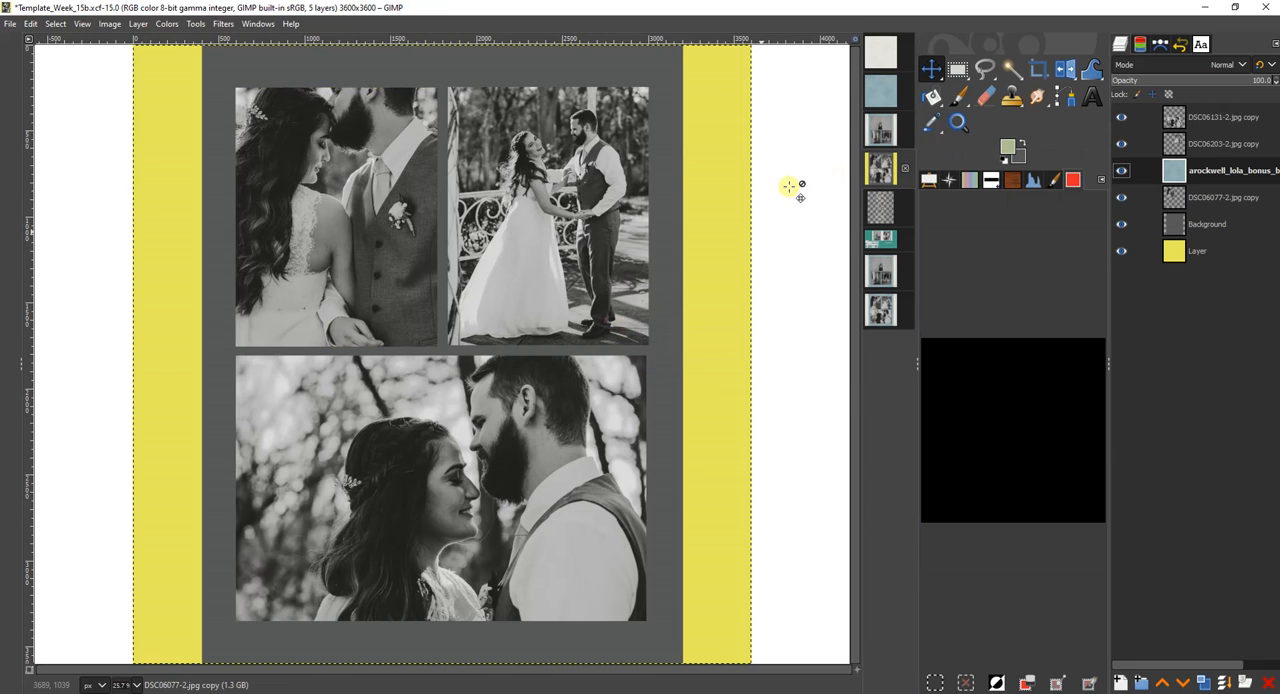
Copy the off-white cap_lovebirds_paper9 paper into Template_Week_15b and move it to the bottom of the layer stack.
left_click(885, 53)
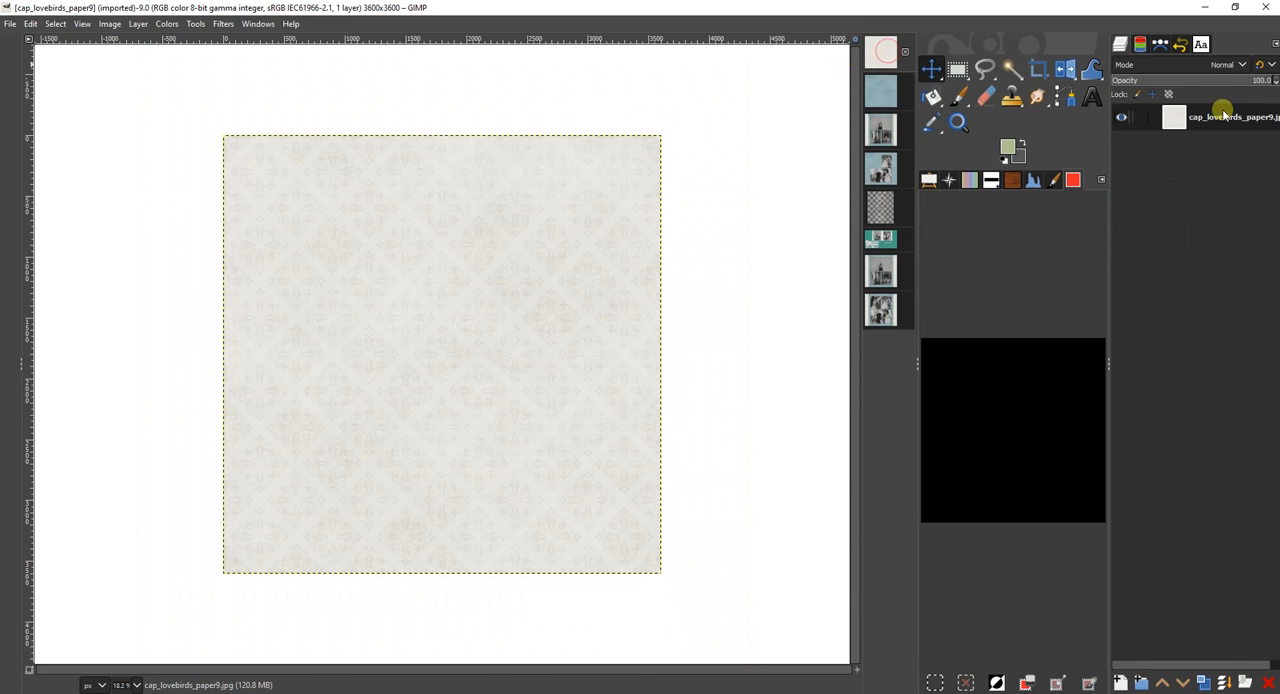
left_click_drag(1215, 115, 614, 349)
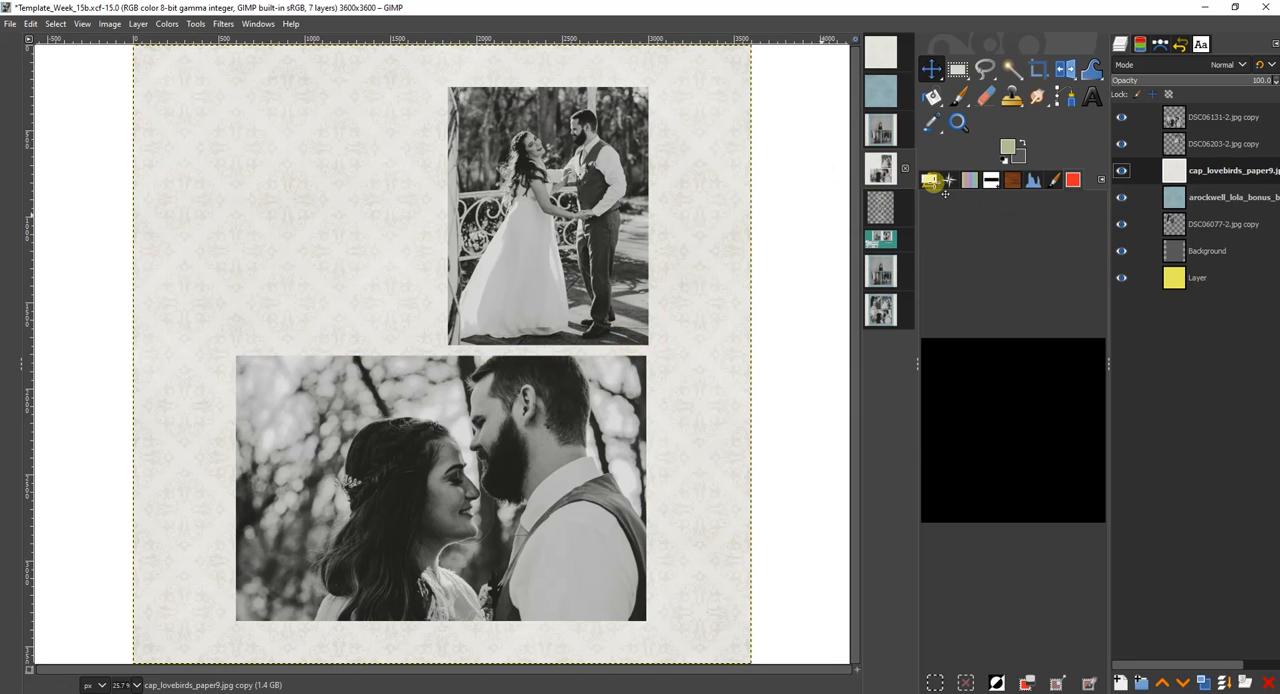
left_click_drag(1215, 172, 1210, 280)
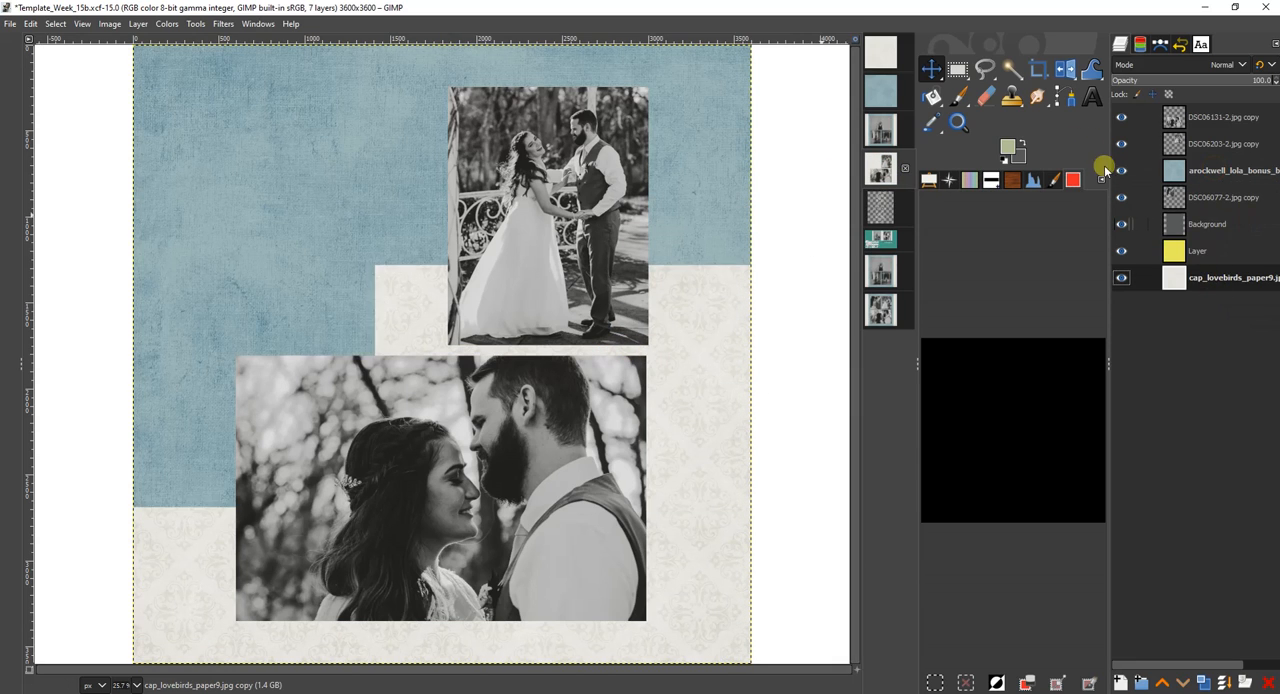
Move the blue paper layer directly below the grey Background layer and activate the off-white paper layer.
left_click_drag(1203, 173, 1205, 224)
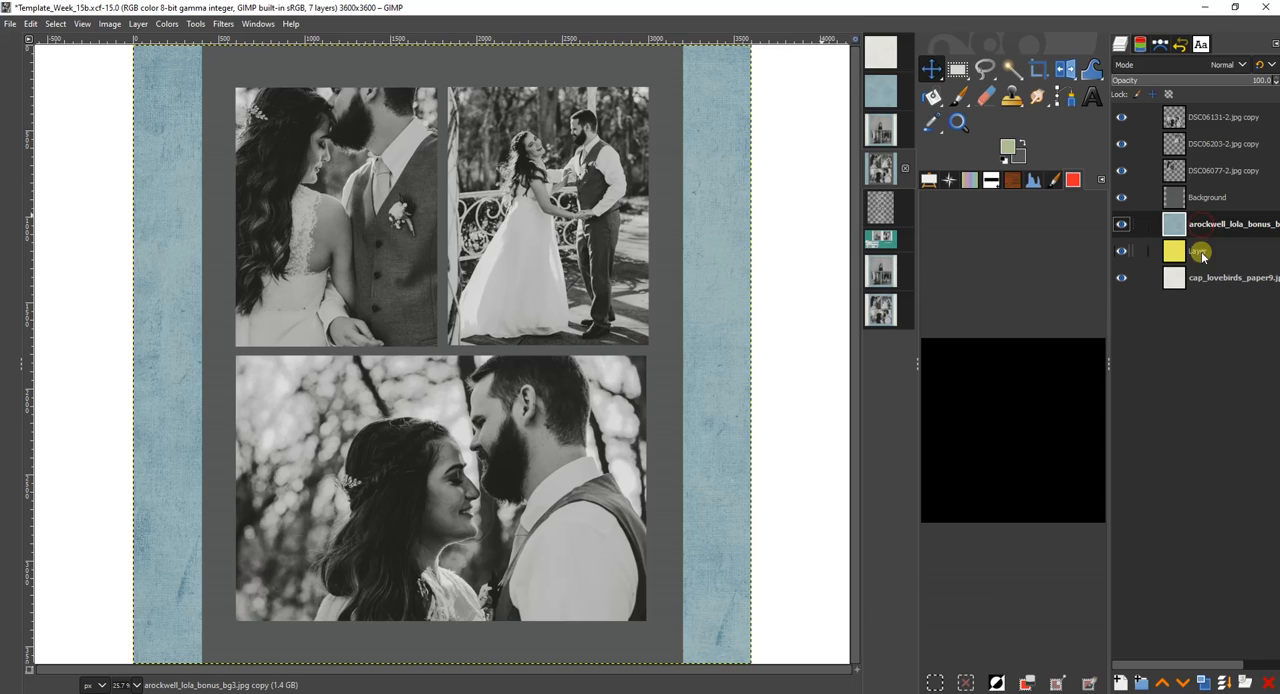
left_click(1201, 277)
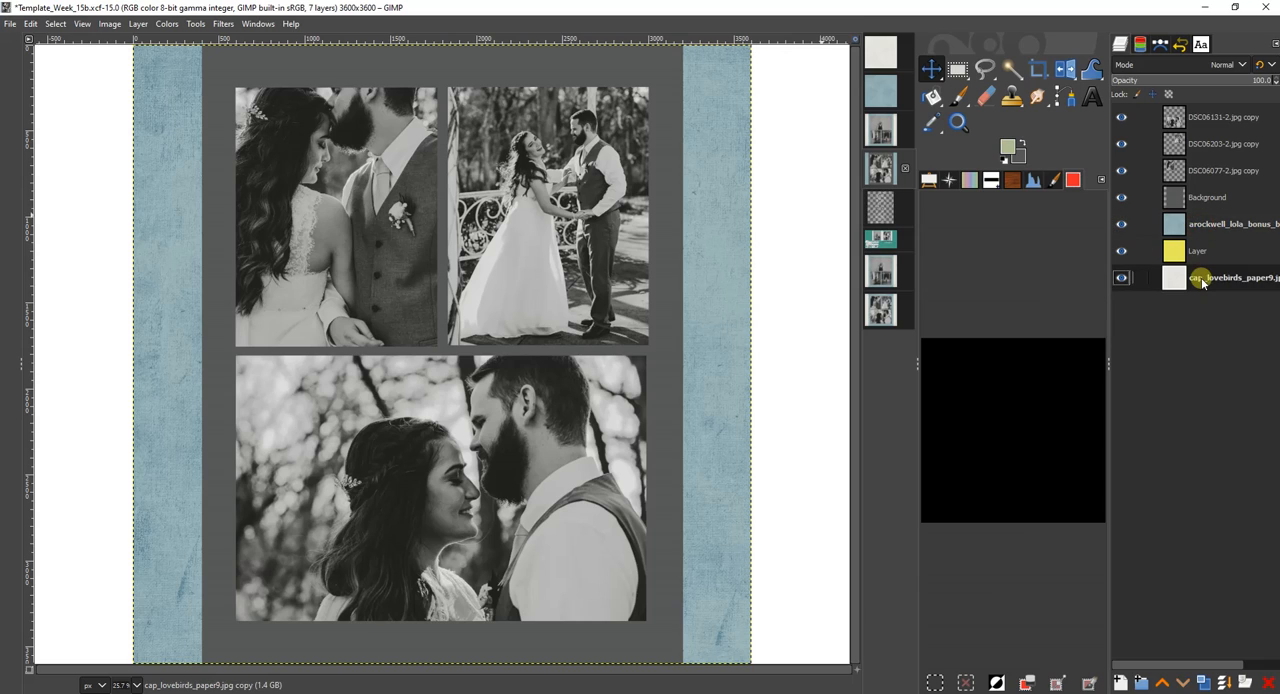
Duplicate the off-white paper layer, activate Rectangle Select with its options shown, and hide the blue paper and yellow layers.
left_click(1203, 681)
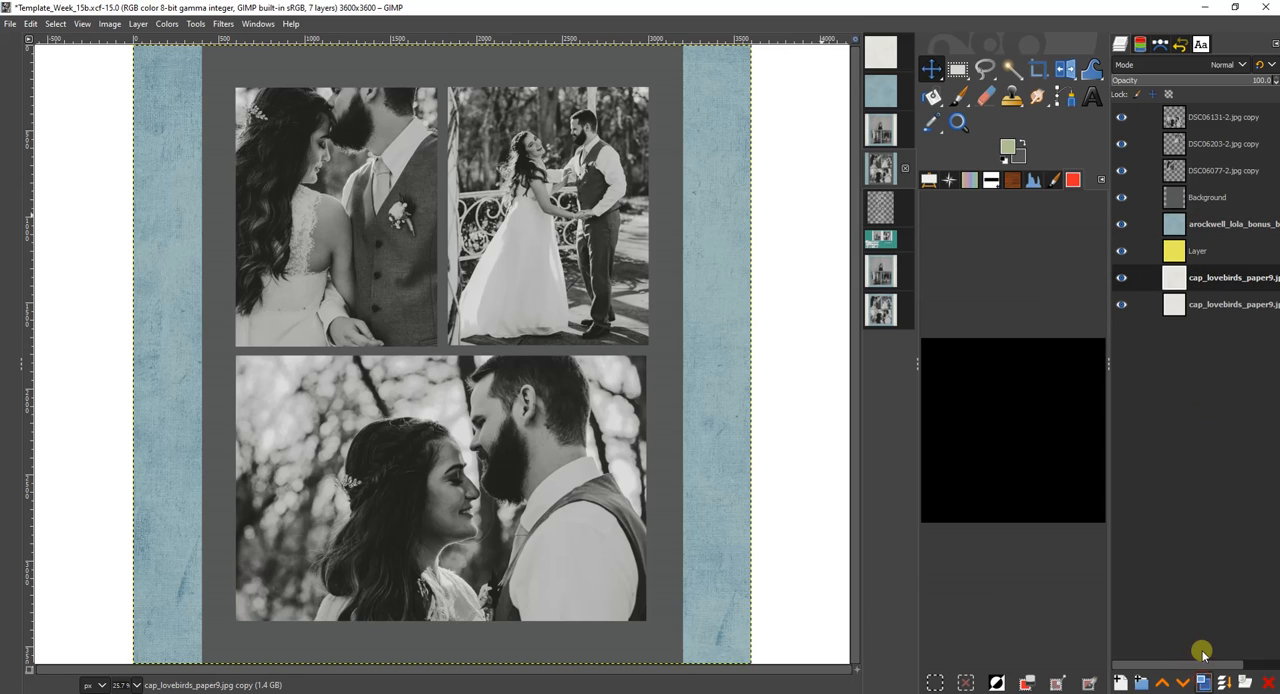
left_click(955, 68)
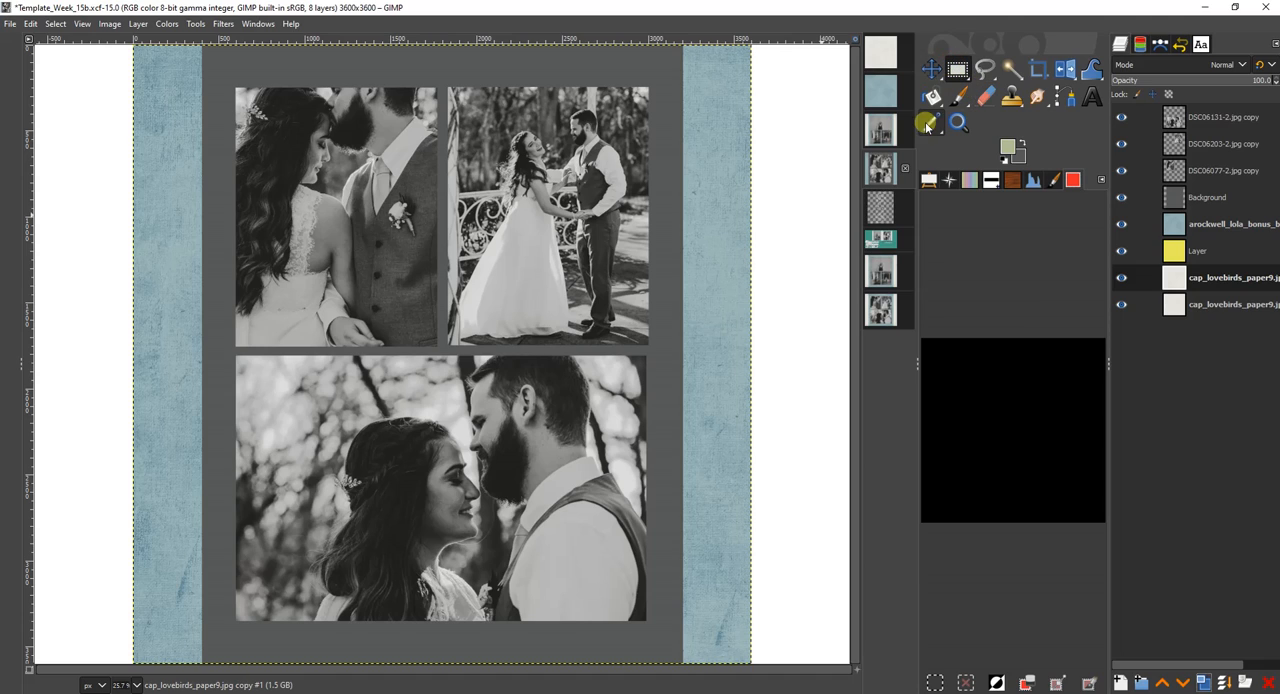
left_click(928, 180)
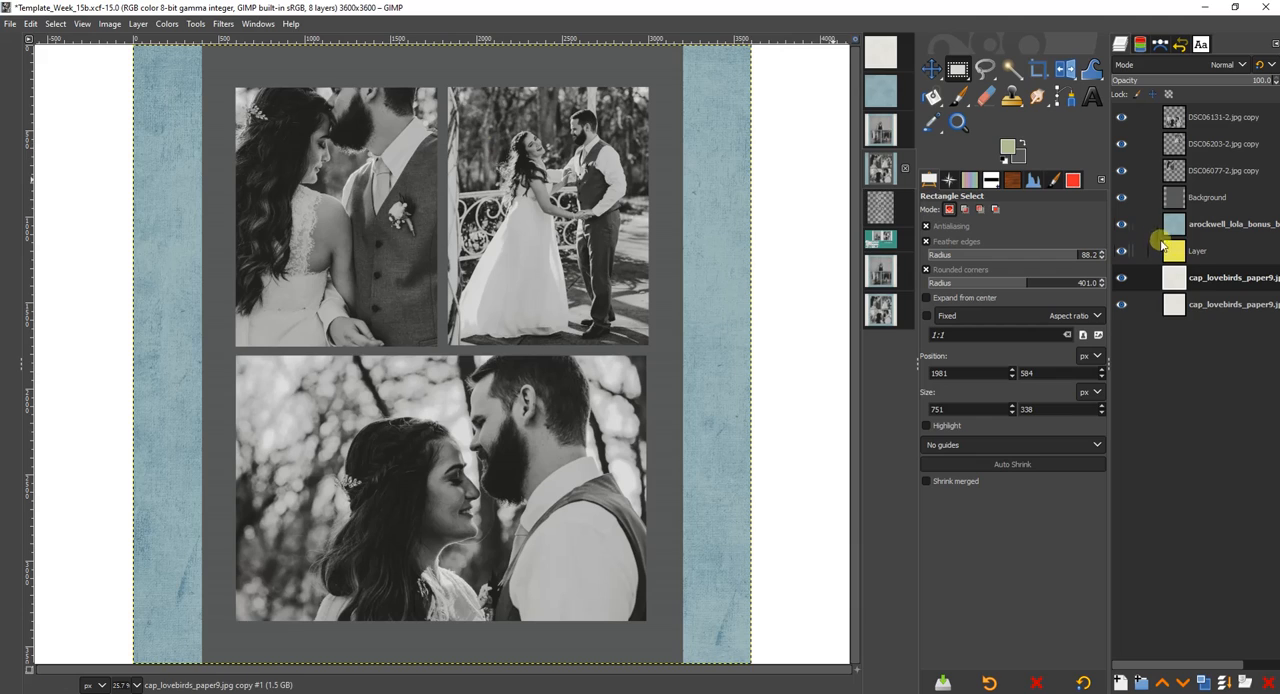
left_click(1121, 224)
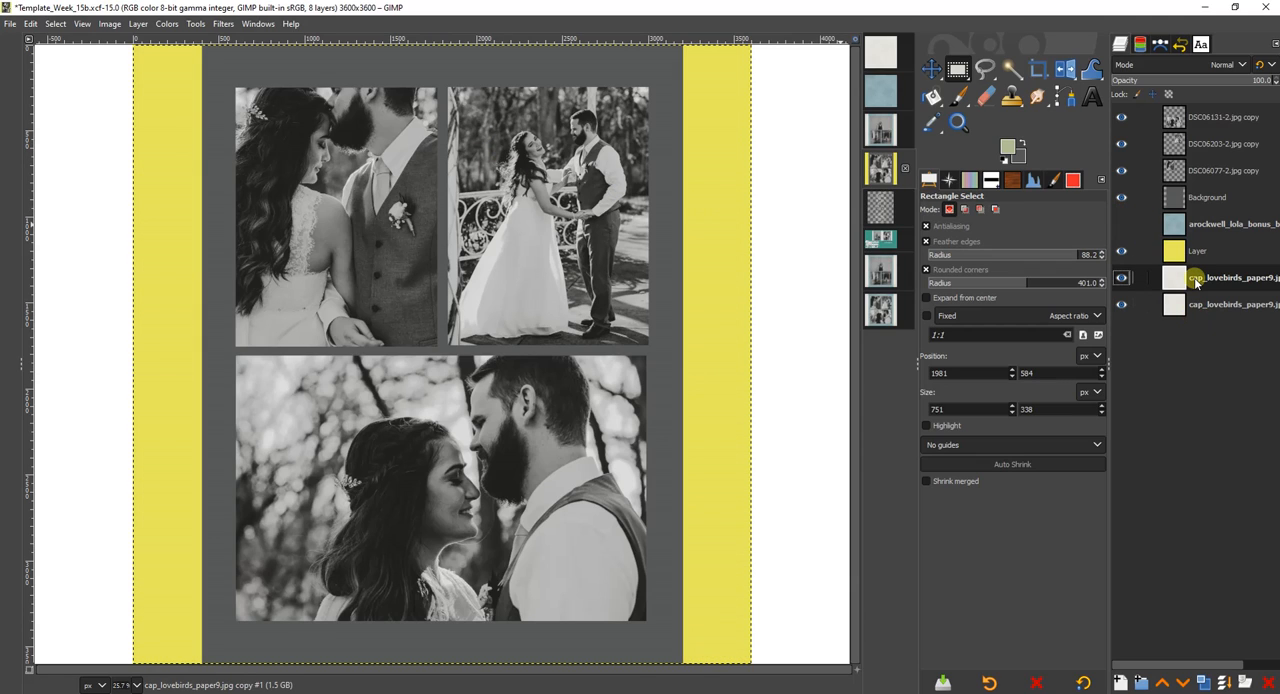
left_click(1121, 253)
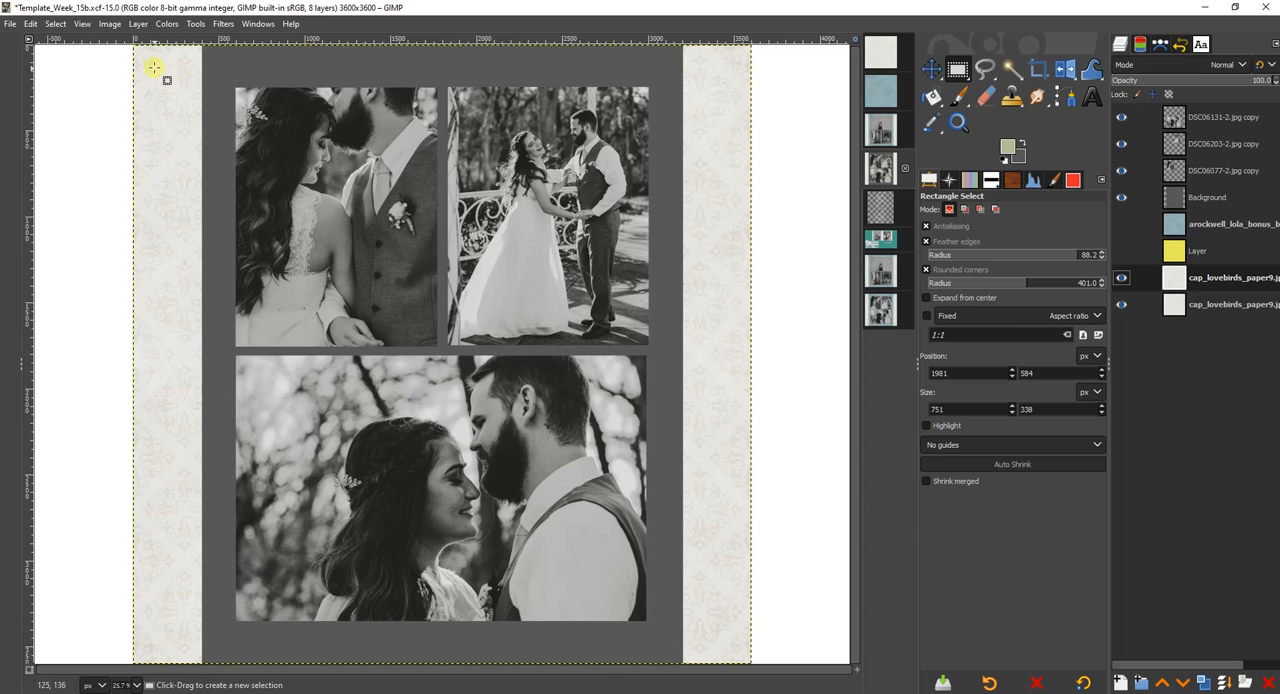
Select a feathered, rounded rectangle about 3378 × 3382 px inside the page, try clearing it from the off-white copy, and delete that copy.
left_click_drag(153, 67, 733, 646)
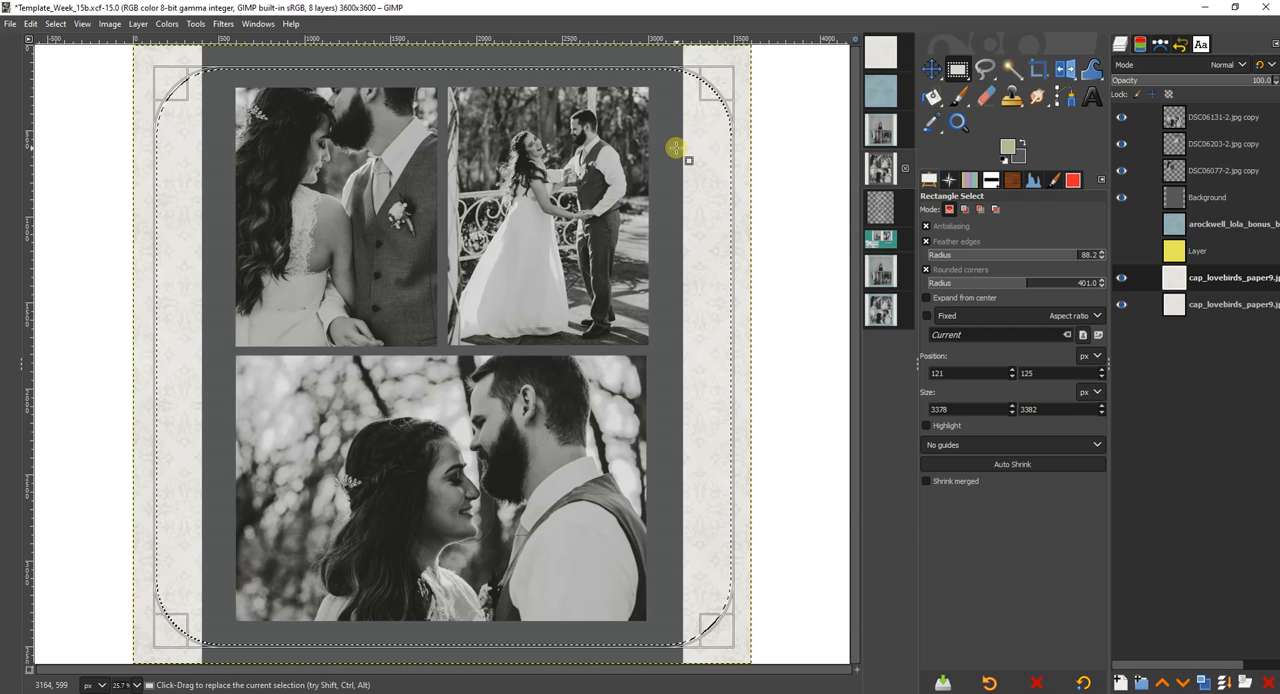
key("Delete")
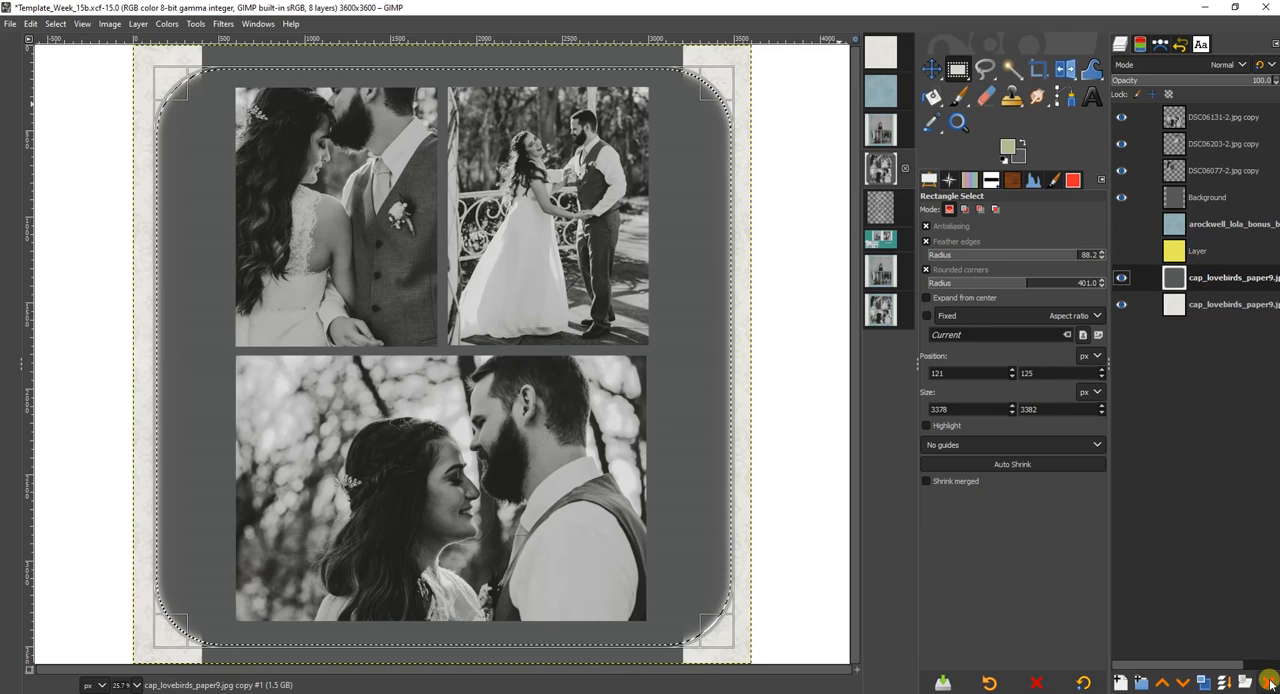
left_click(1268, 682)
Add an alpha channel to the off-white paper layer, duplicate it, and clear the selected centre from the duplicate.
left_click(1210, 284)
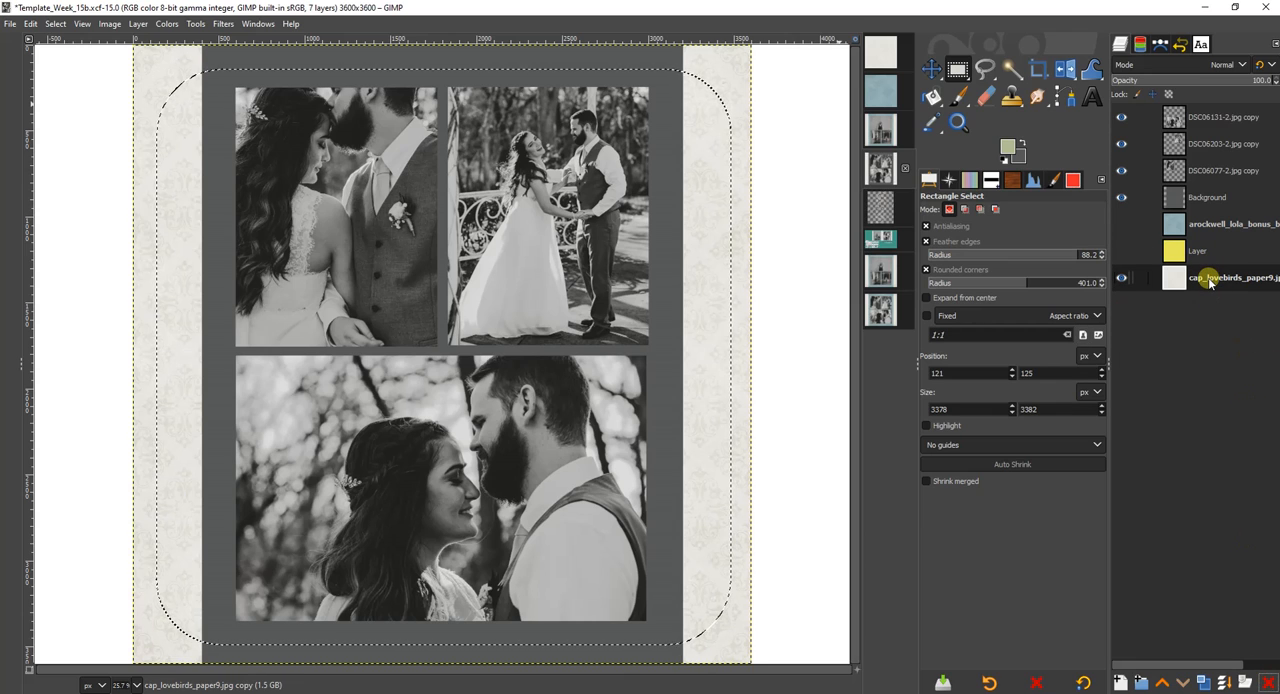
right_click(1210, 284)
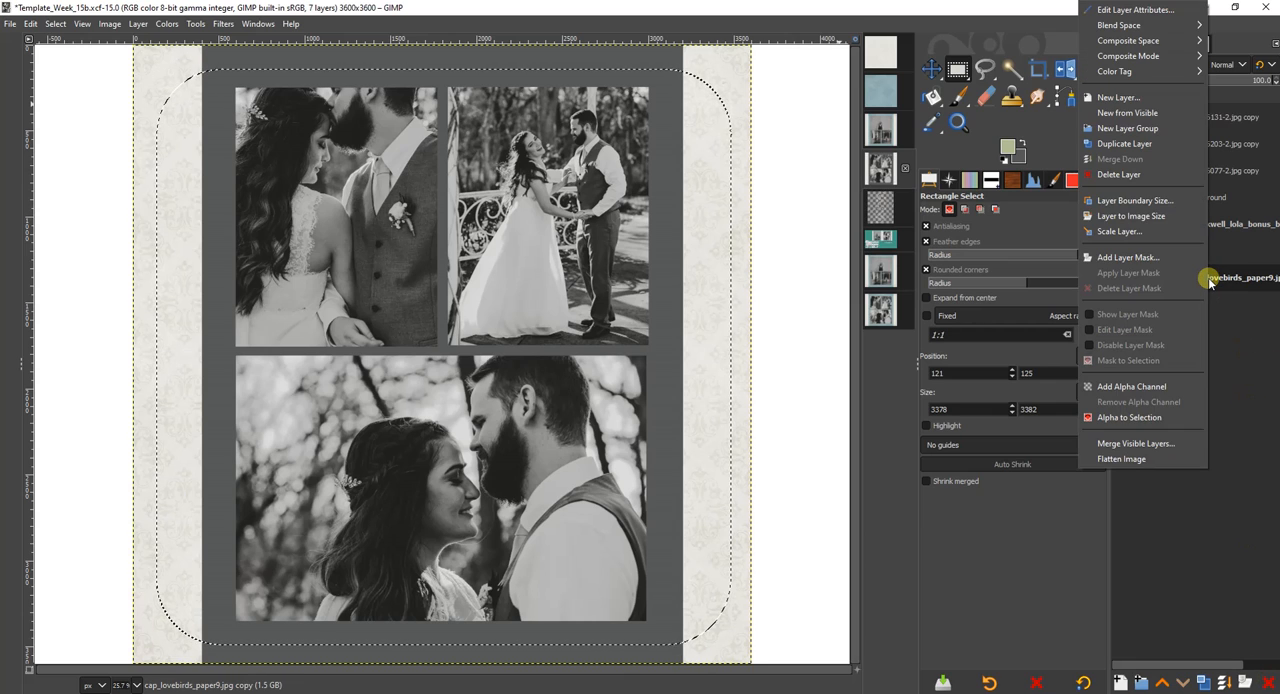
left_click(1150, 386)
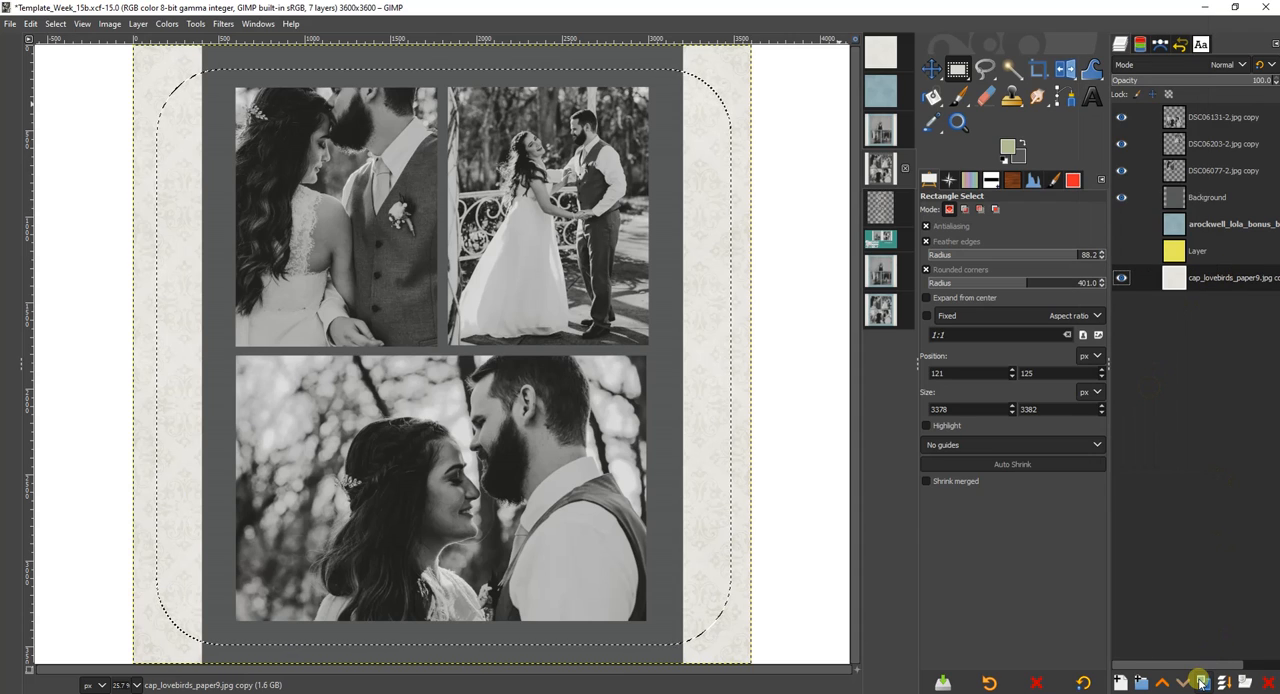
left_click(1200, 682)
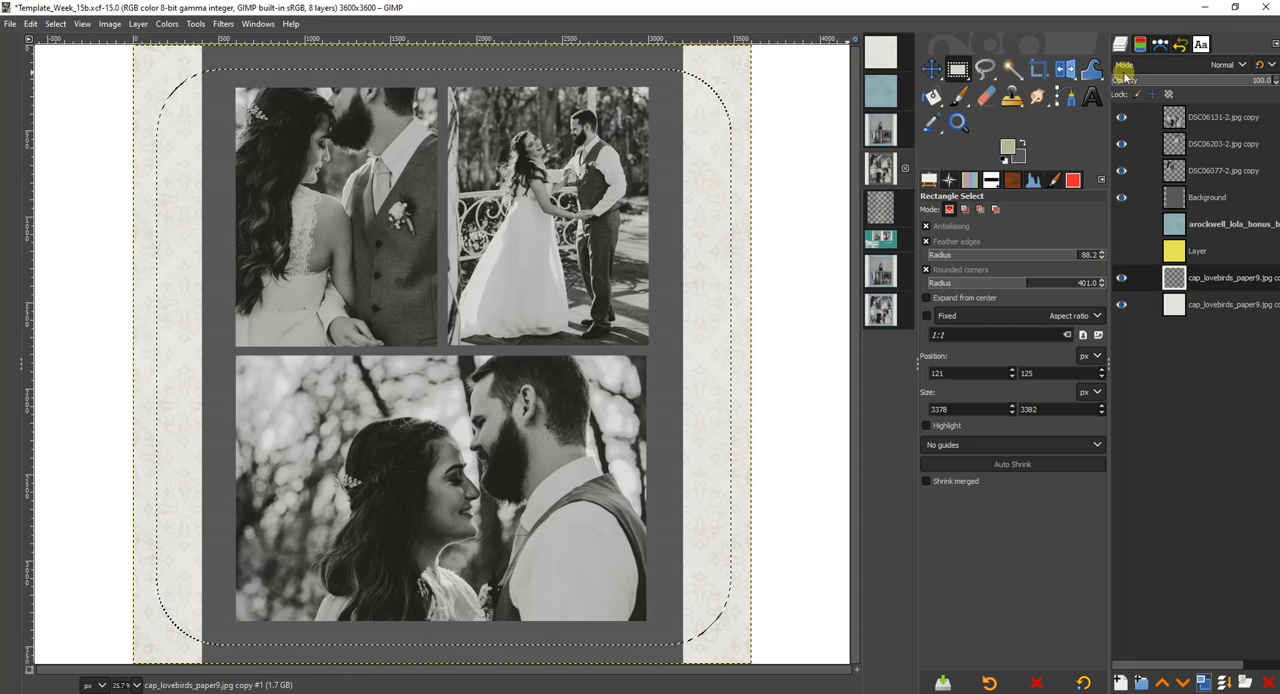
Set the cleared off-white copy to Multiply mode at 80.1 opacity.
left_click(1174, 64)
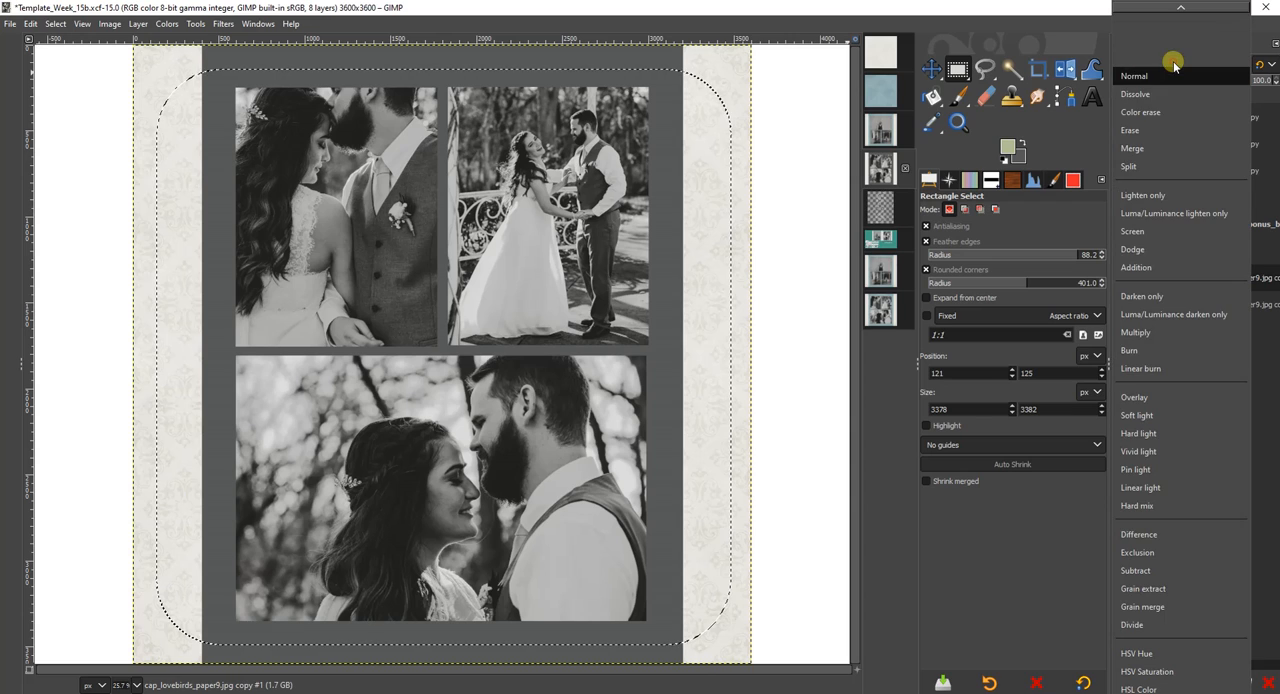
left_click(1135, 335)
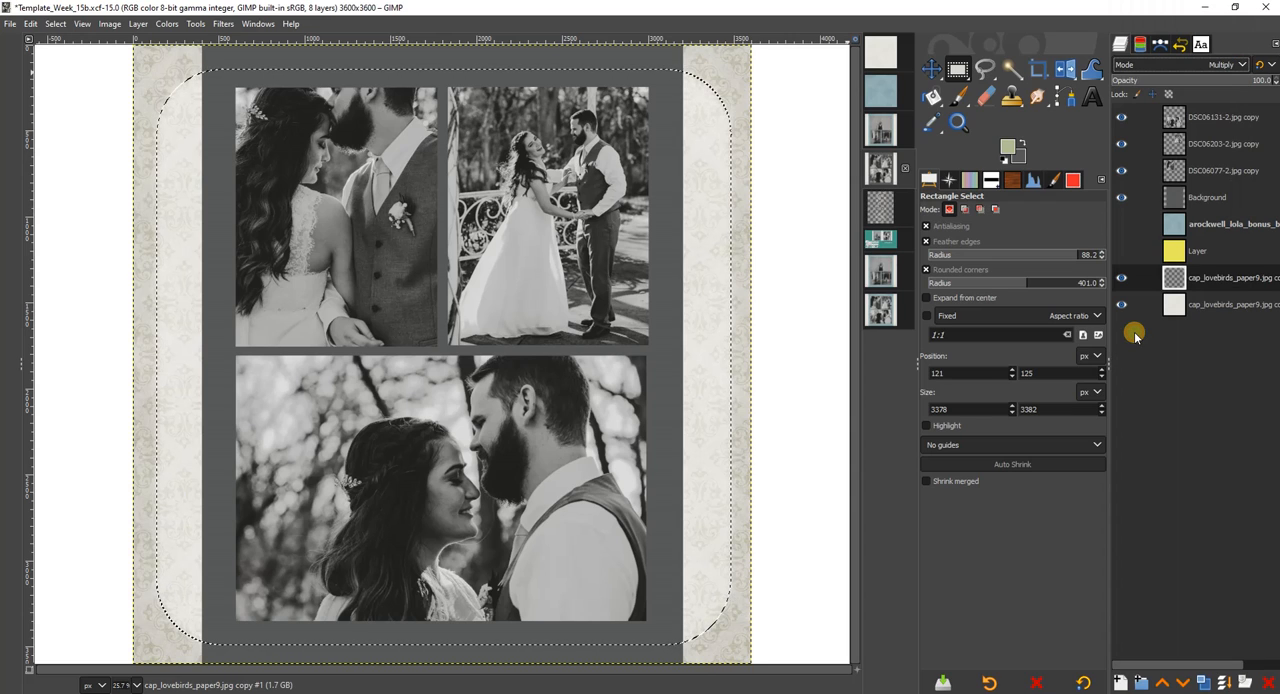
left_click(1240, 85)
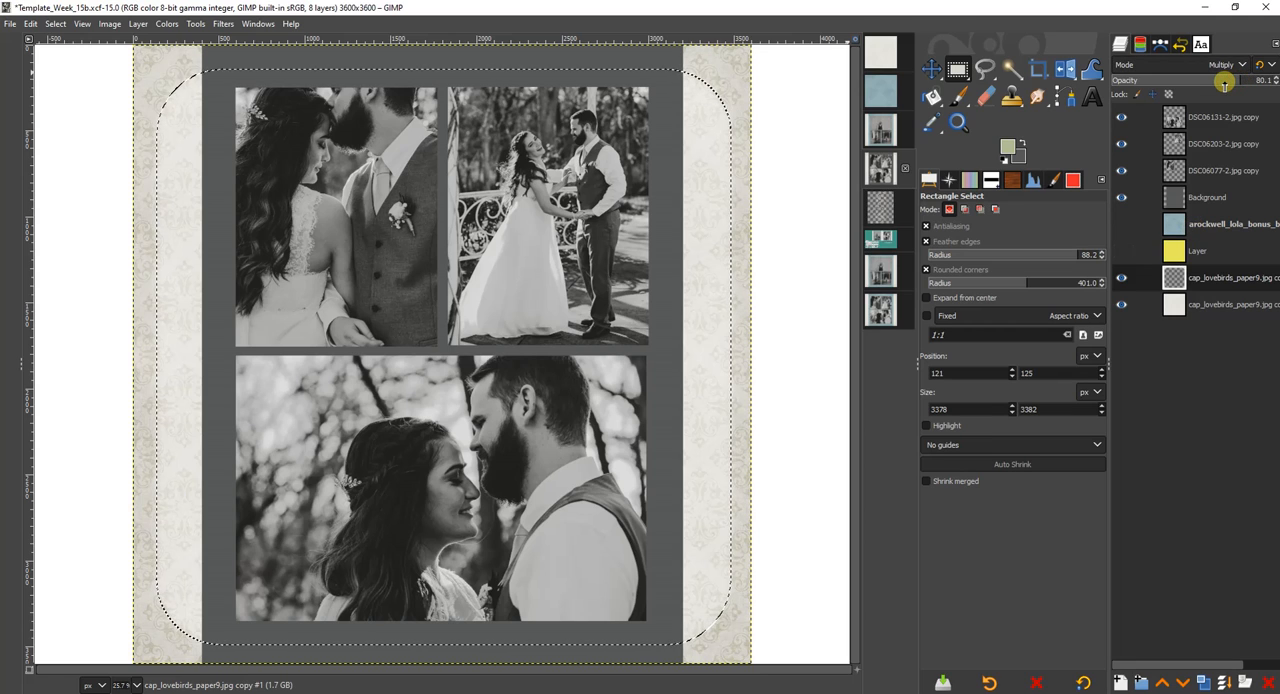
Show the blue paper layer, trim it to the grey Background strip with the Background hidden, and select the blue strip from its alpha.
left_click(1121, 224)
left_click(1203, 224)
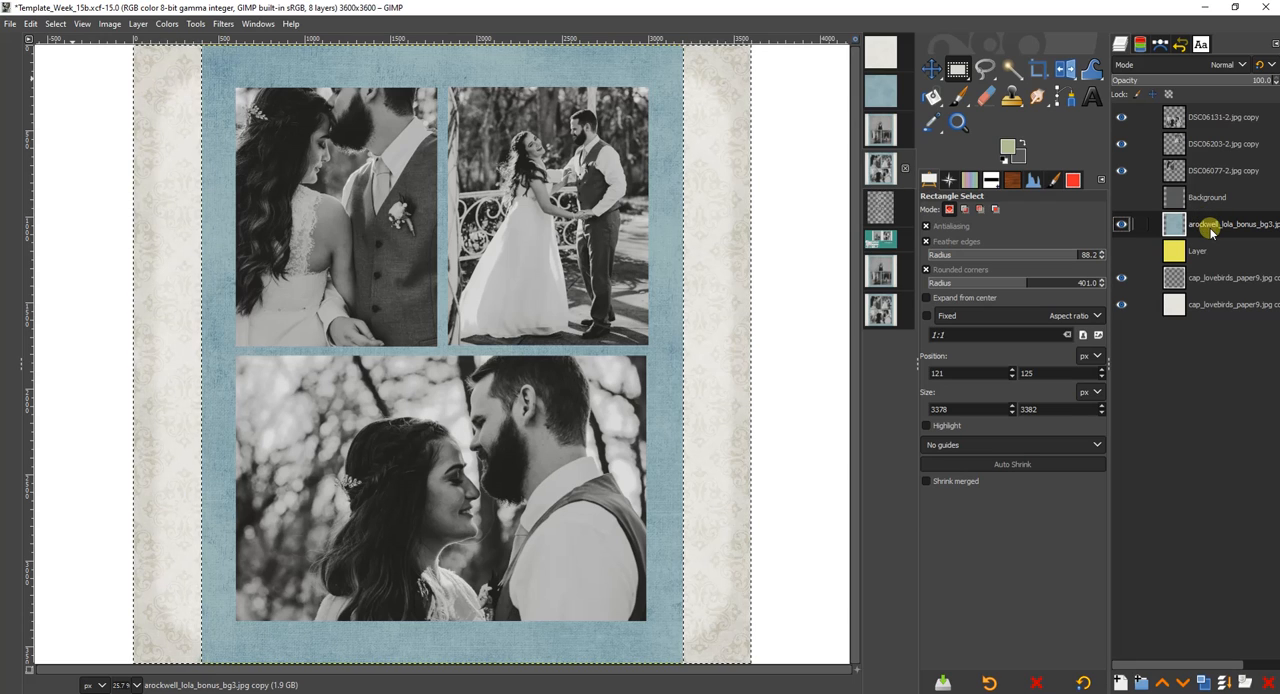
right_click(1203, 224)
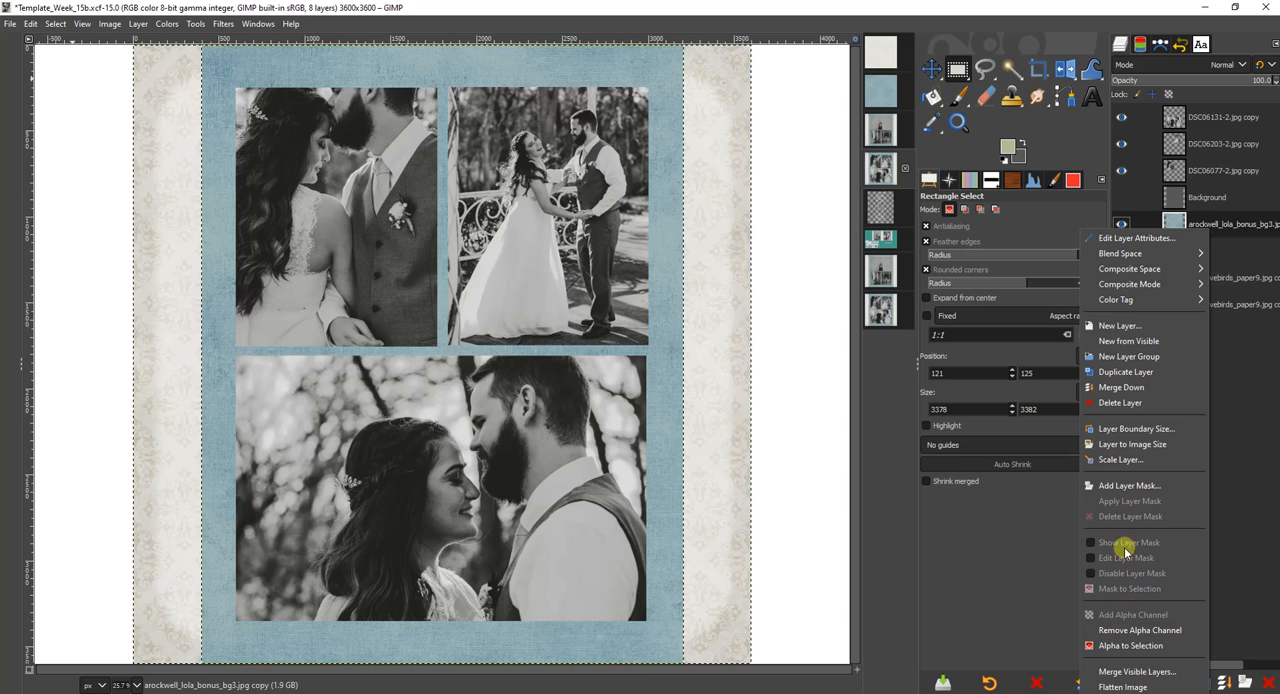
left_click(1136, 648)
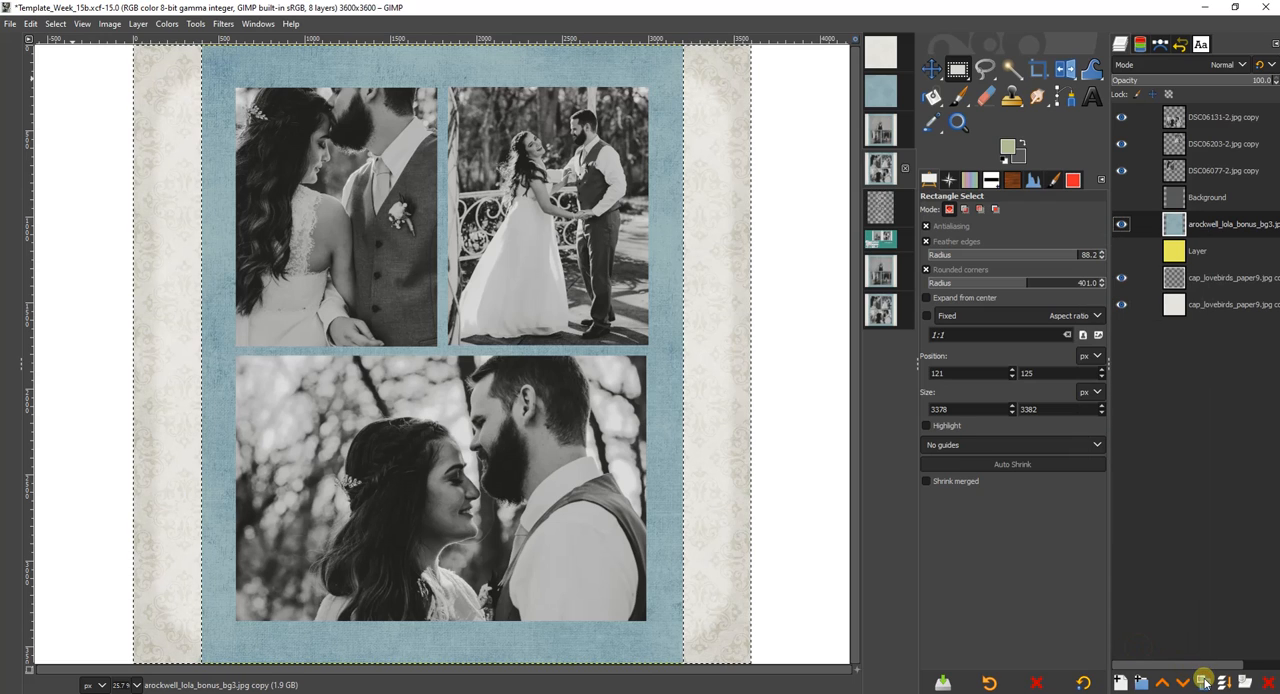
Darken the blue strip's edges with a Multiply duplicate, clearing its interior with the selection feathered 25 px and shrunk 10 px.
left_click(1204, 680)
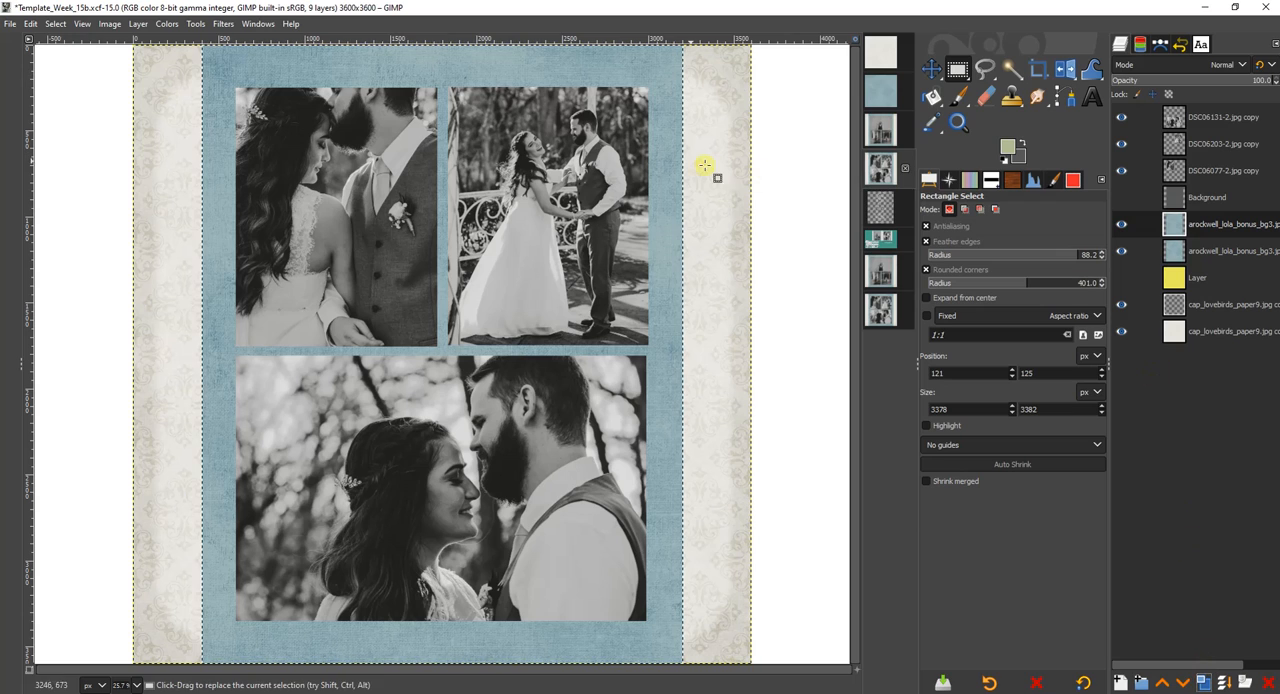
left_click(53, 22)
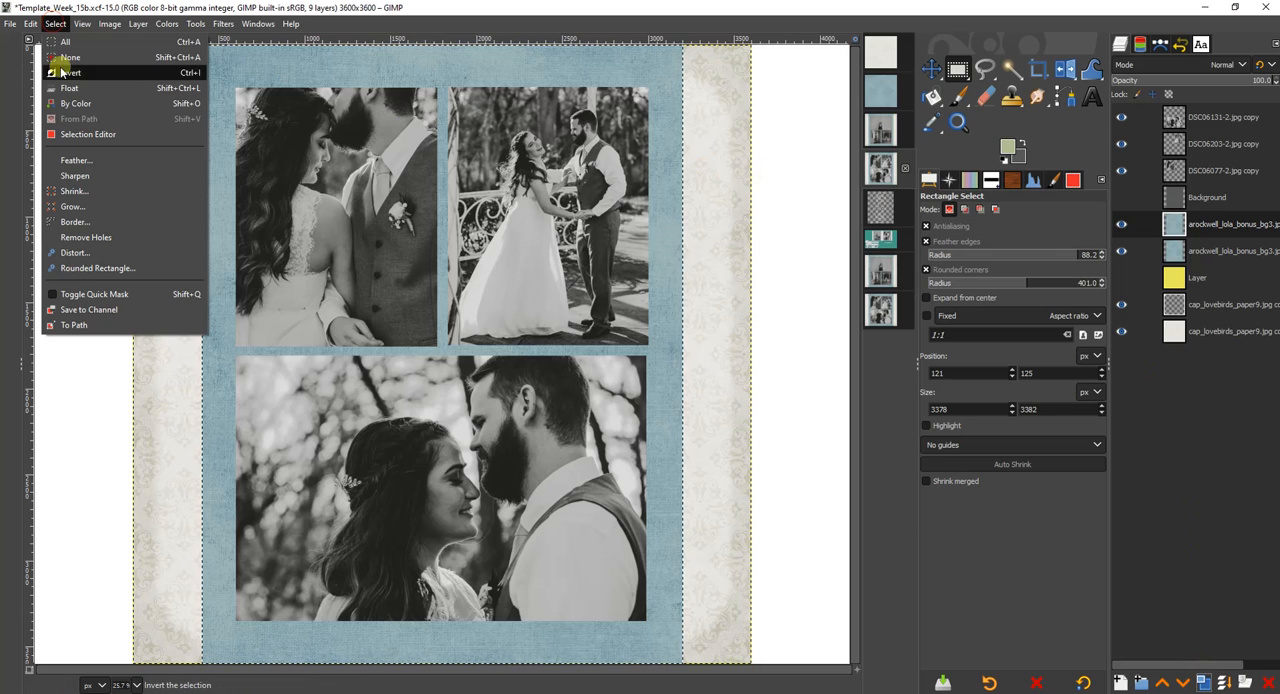
left_click(82, 152)
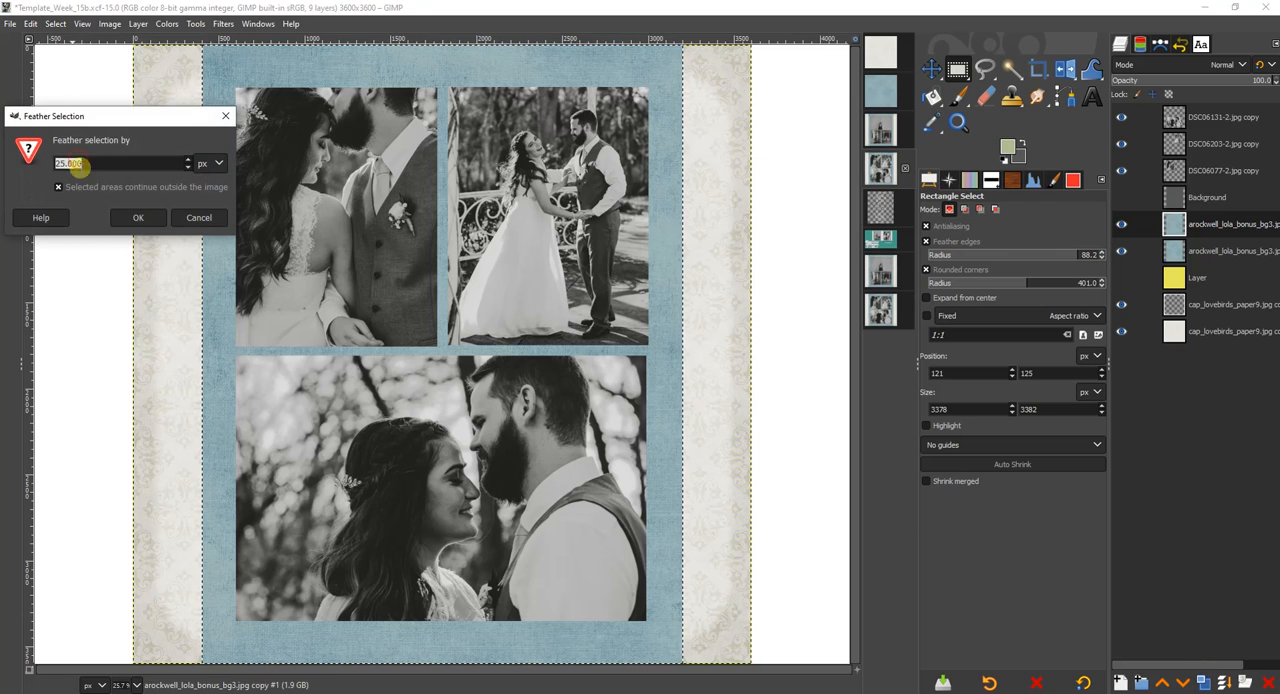
left_click(139, 219)
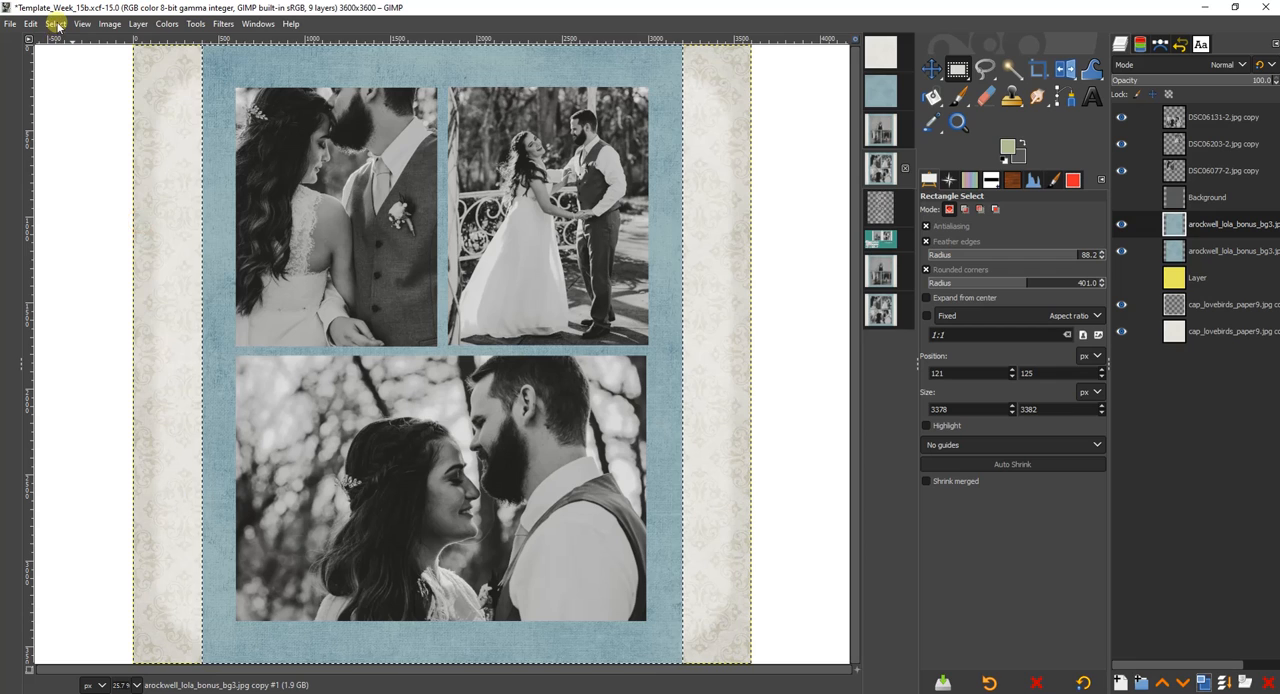
left_click(55, 23)
left_click(75, 190)
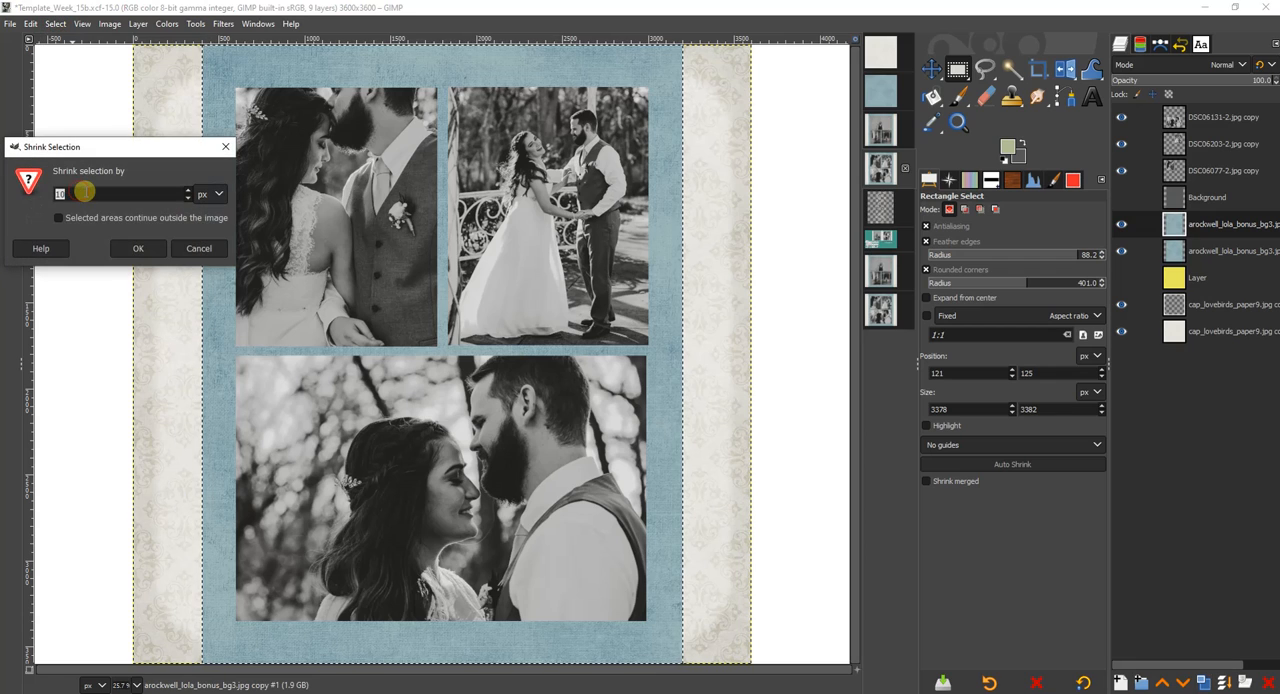
left_click(124, 249)
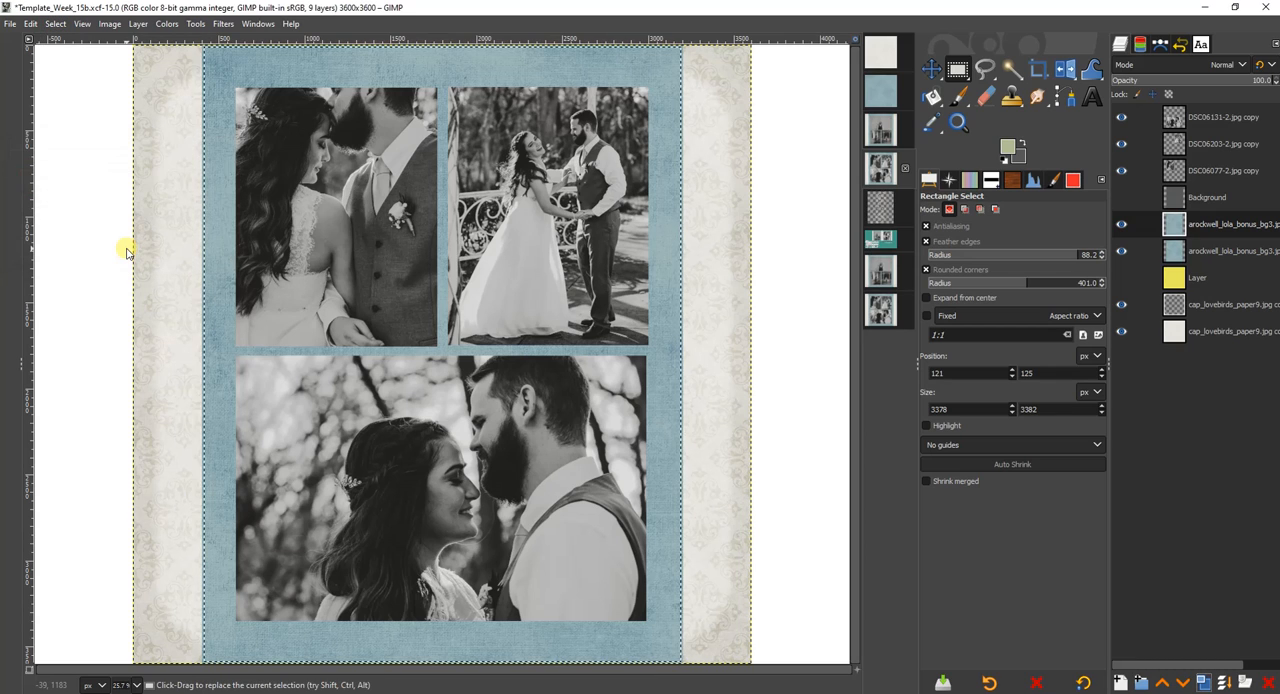
left_click(1170, 64)
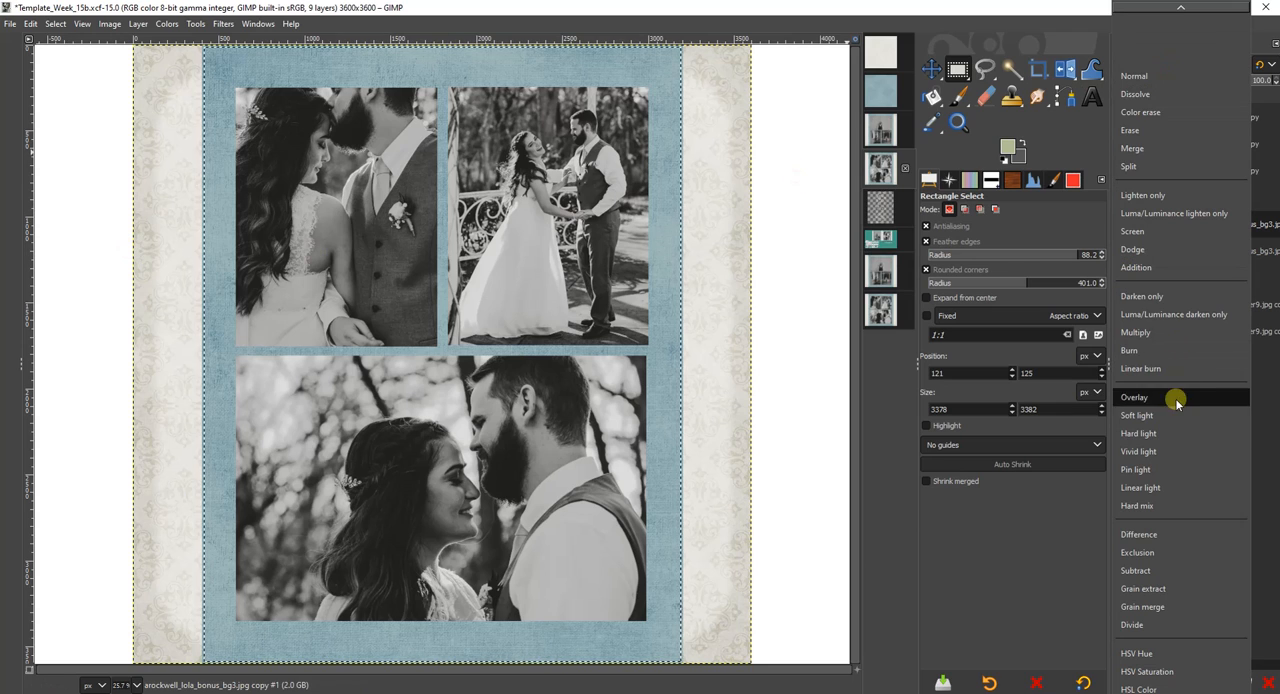
left_click(1136, 332)
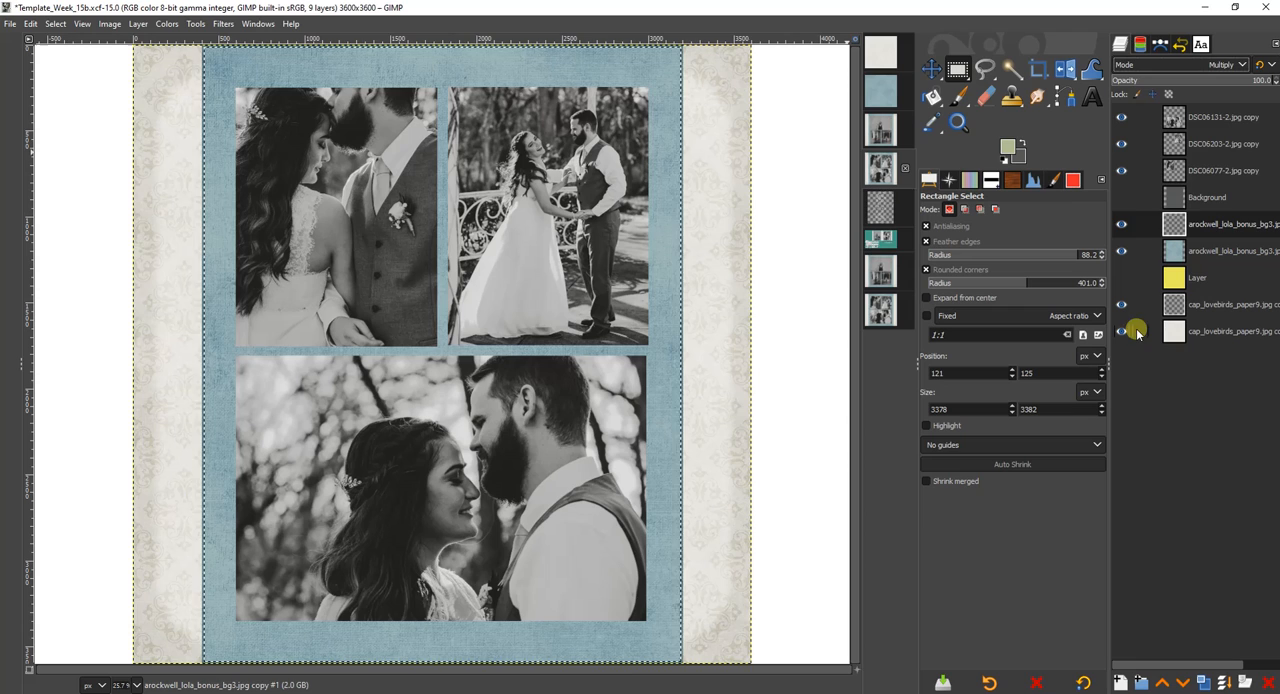
Duplicate the DSC06077-2 photo layer and select the duplicate's area from its alpha.
left_click(1204, 170)
left_click(1203, 683)
right_click(1200, 172)
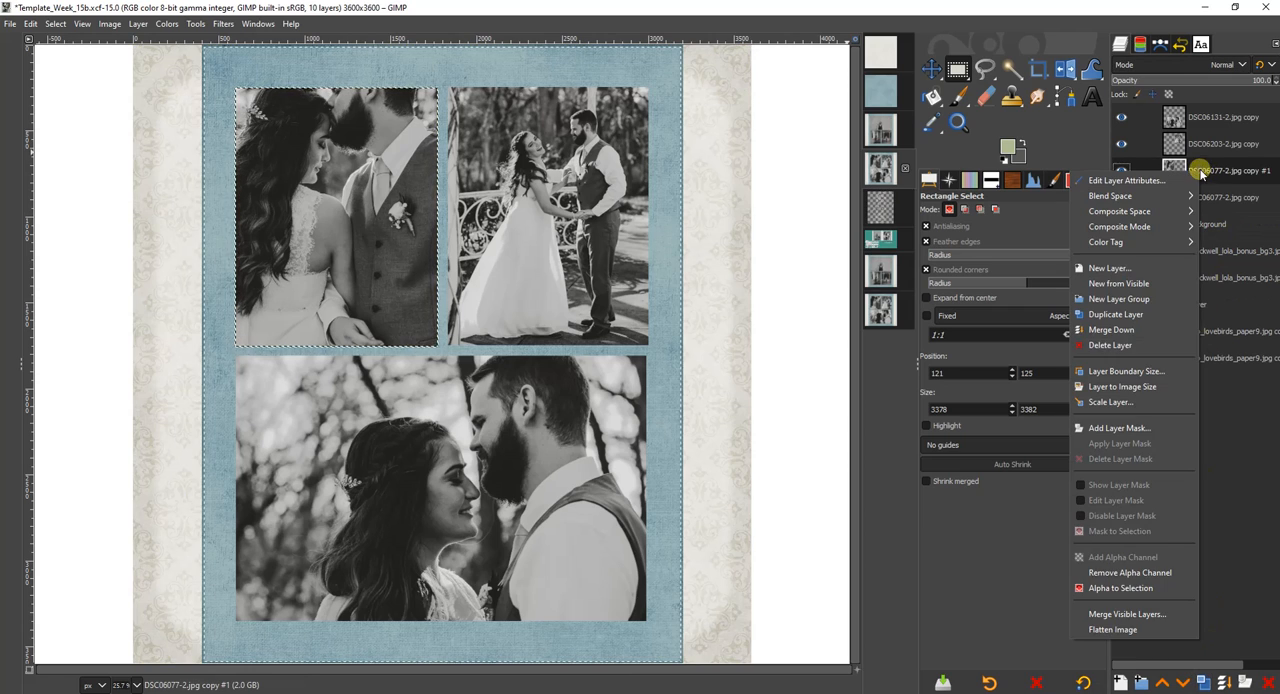
left_click(1157, 576)
Feather the selection 25 px, shrink it 10 px, clear it from the DSC06077-2 duplicate, and set that layer to Difference mode.
left_click(62, 24)
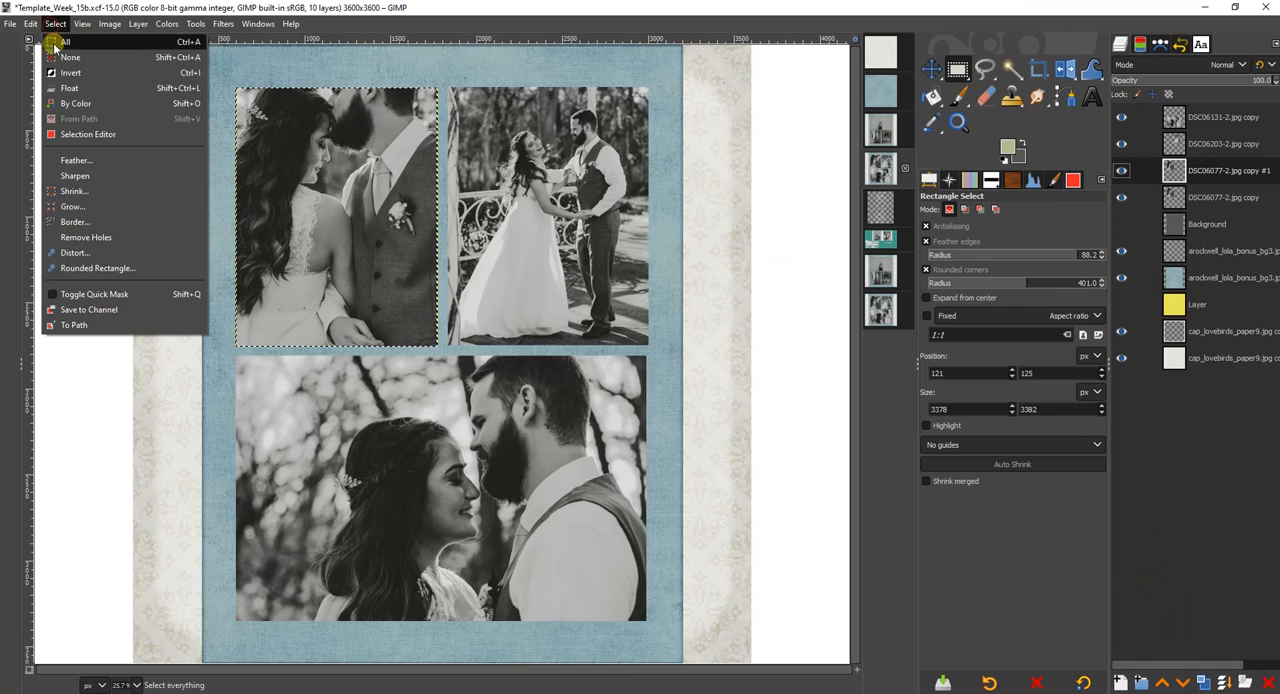
left_click(66, 162)
left_click(138, 213)
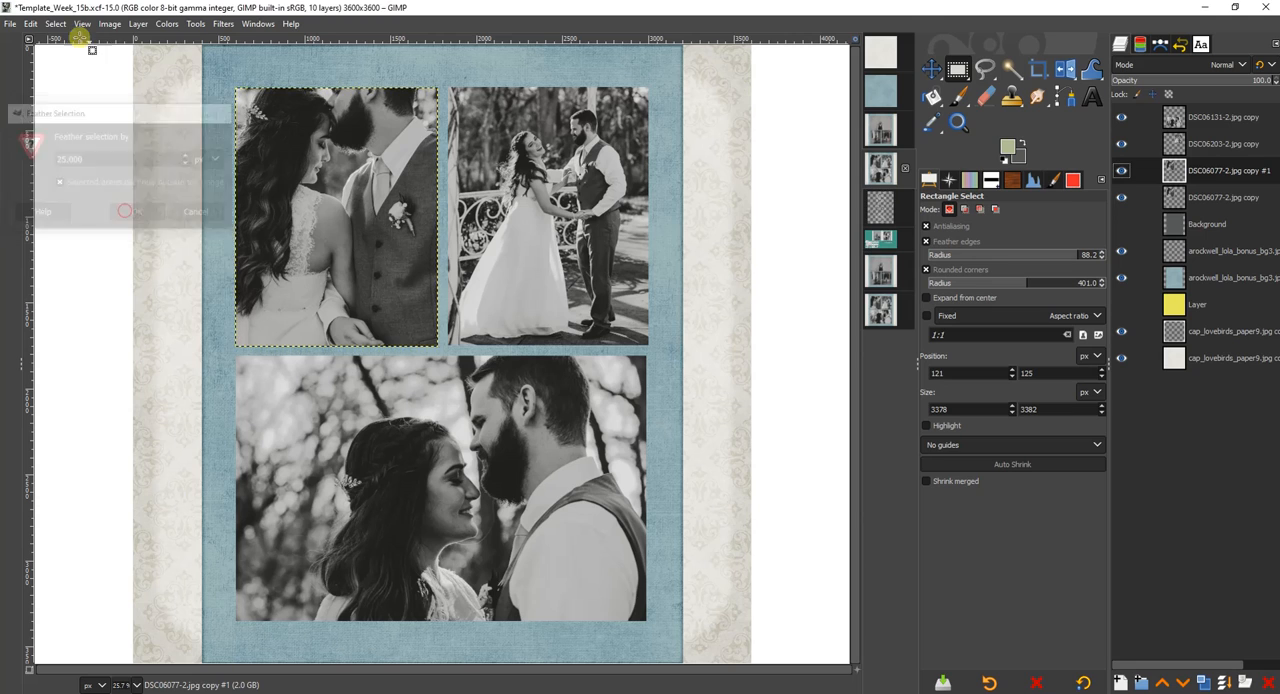
left_click(55, 23)
left_click(68, 189)
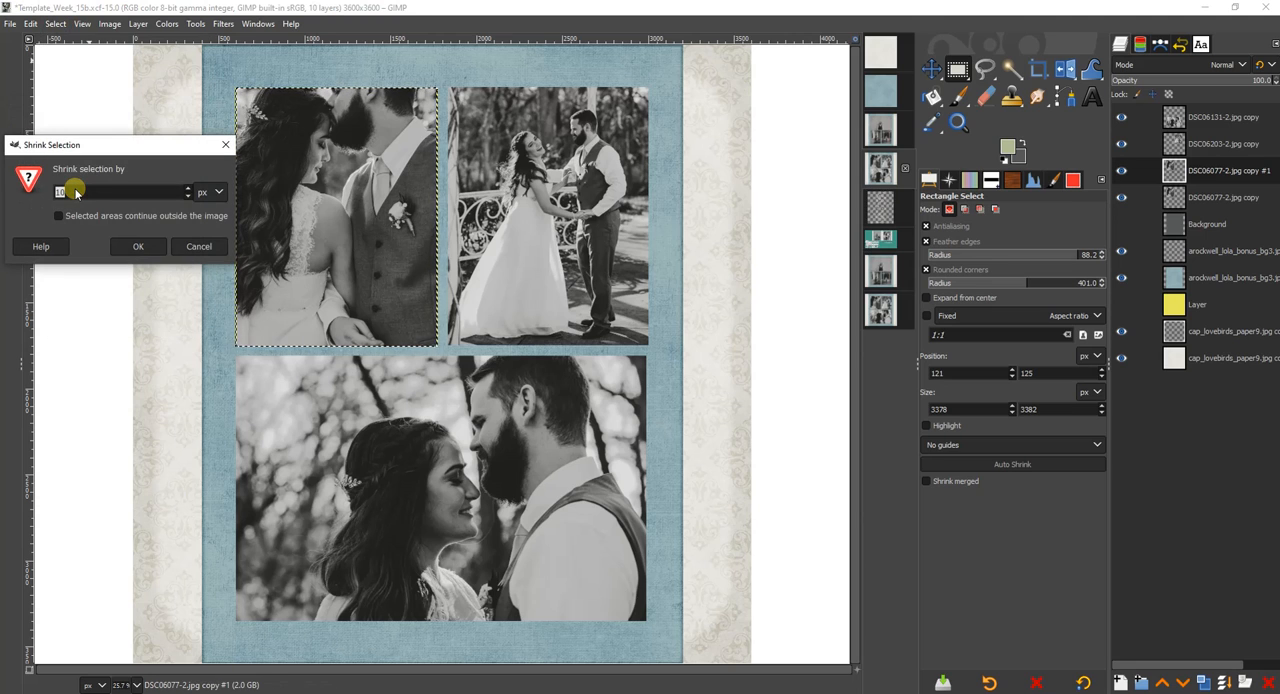
left_click(124, 246)
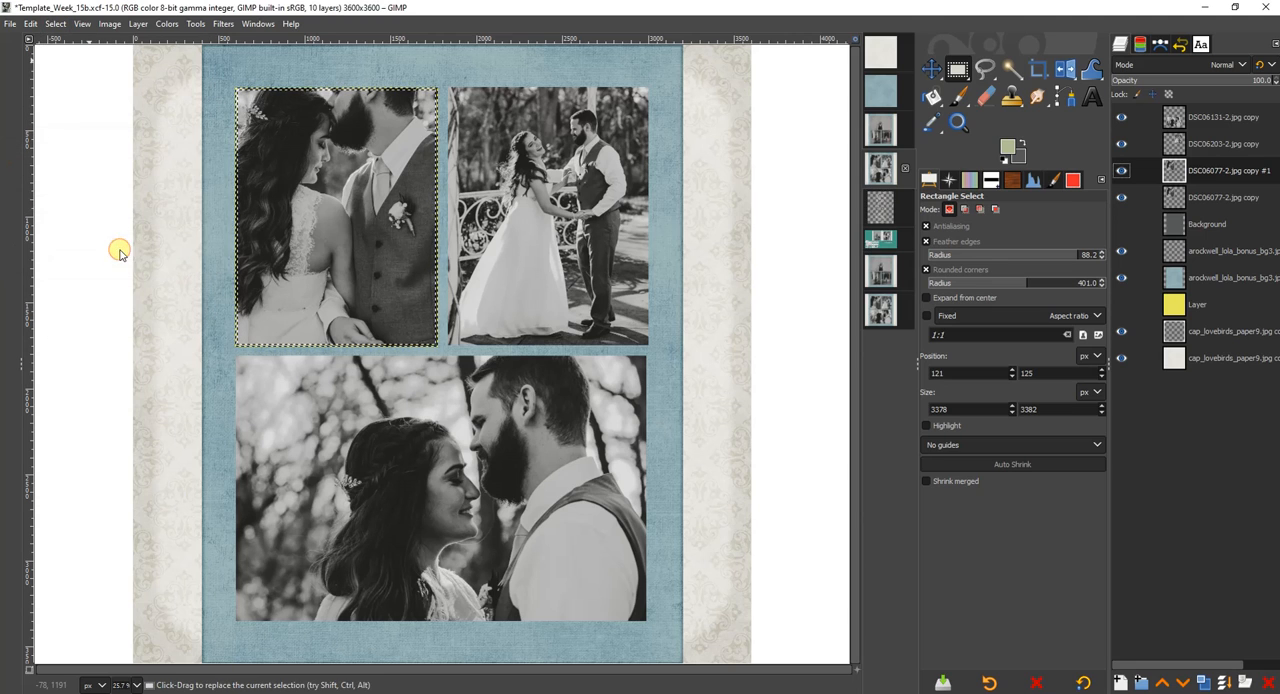
left_click(1135, 66)
left_click(1143, 430)
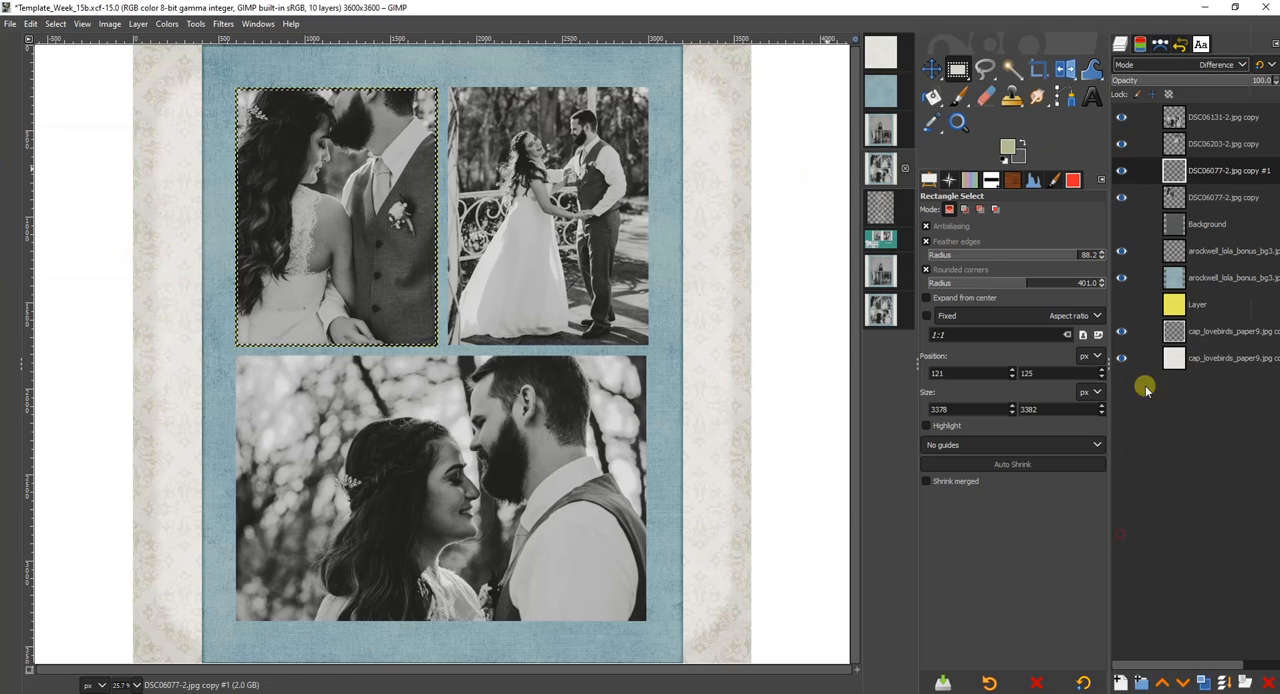
Select the DSC06203-2 photo's area from its alpha and duplicate the layer.
left_click(1203, 145)
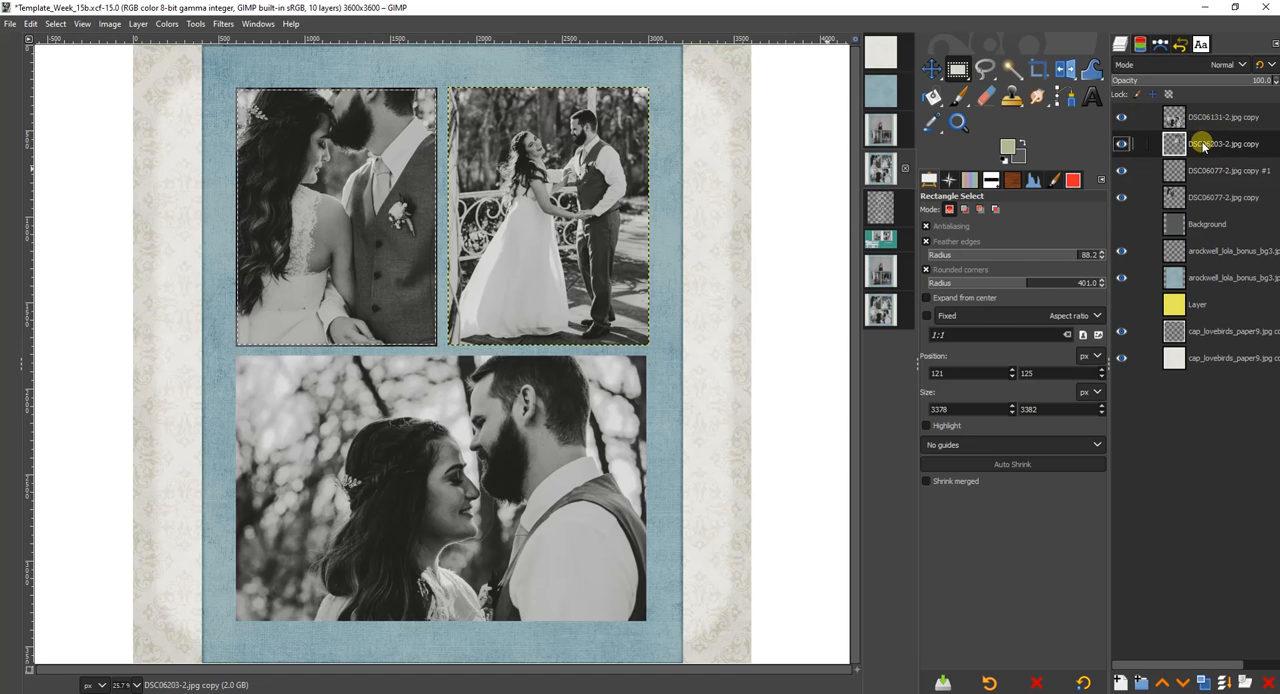
right_click(1203, 145)
left_click(1131, 540)
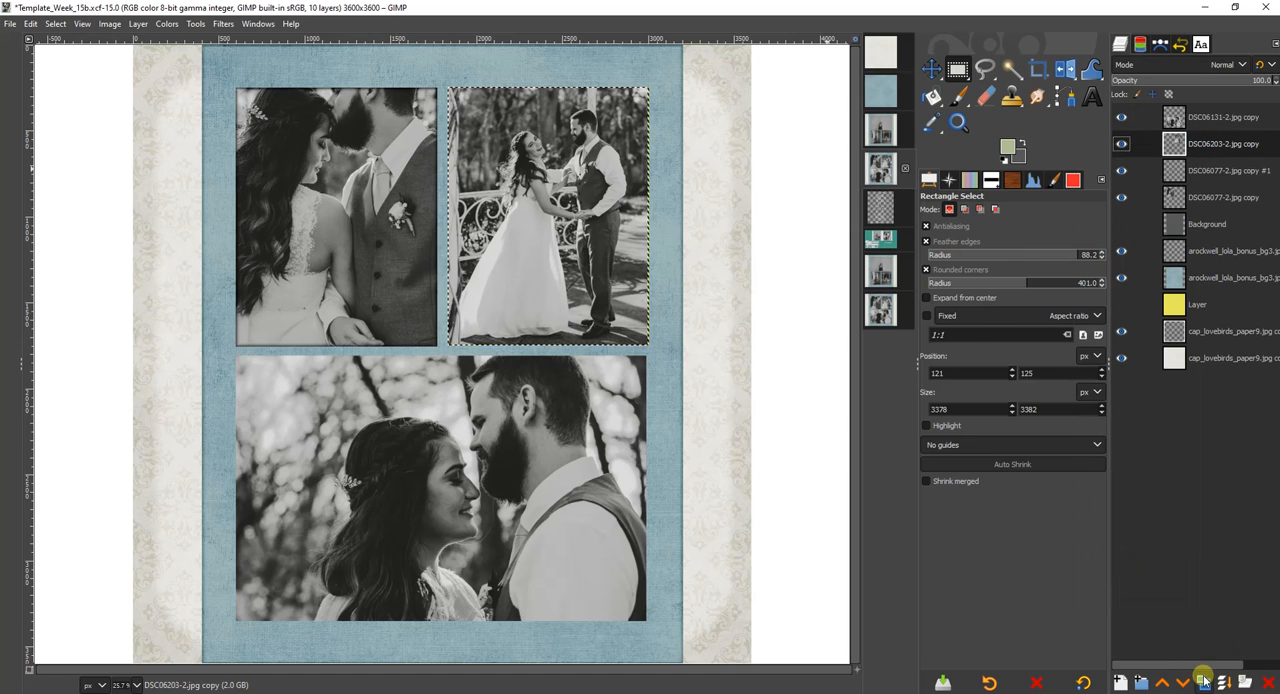
left_click(1203, 682)
Feather the selection 25 px, shrink it 10 px, clear it from the DSC06203-2 duplicate, and set that layer to Difference mode.
left_click(55, 23)
left_click(65, 159)
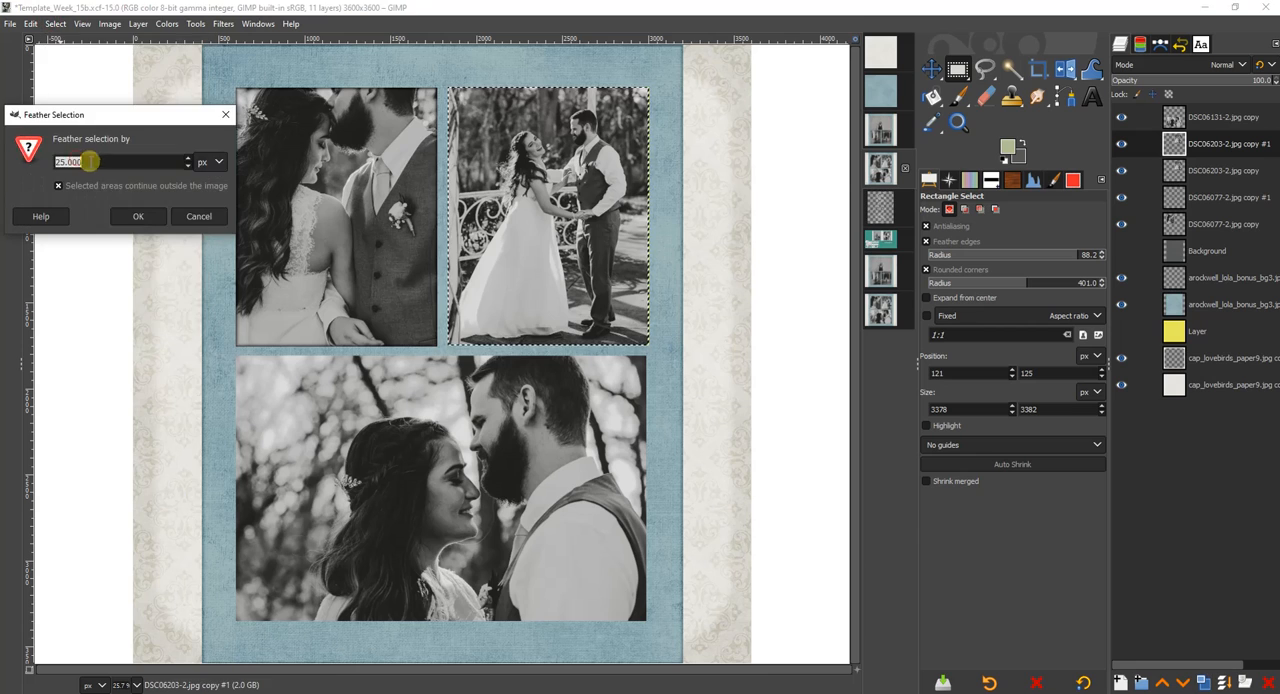
left_click(128, 217)
left_click(55, 23)
left_click(77, 189)
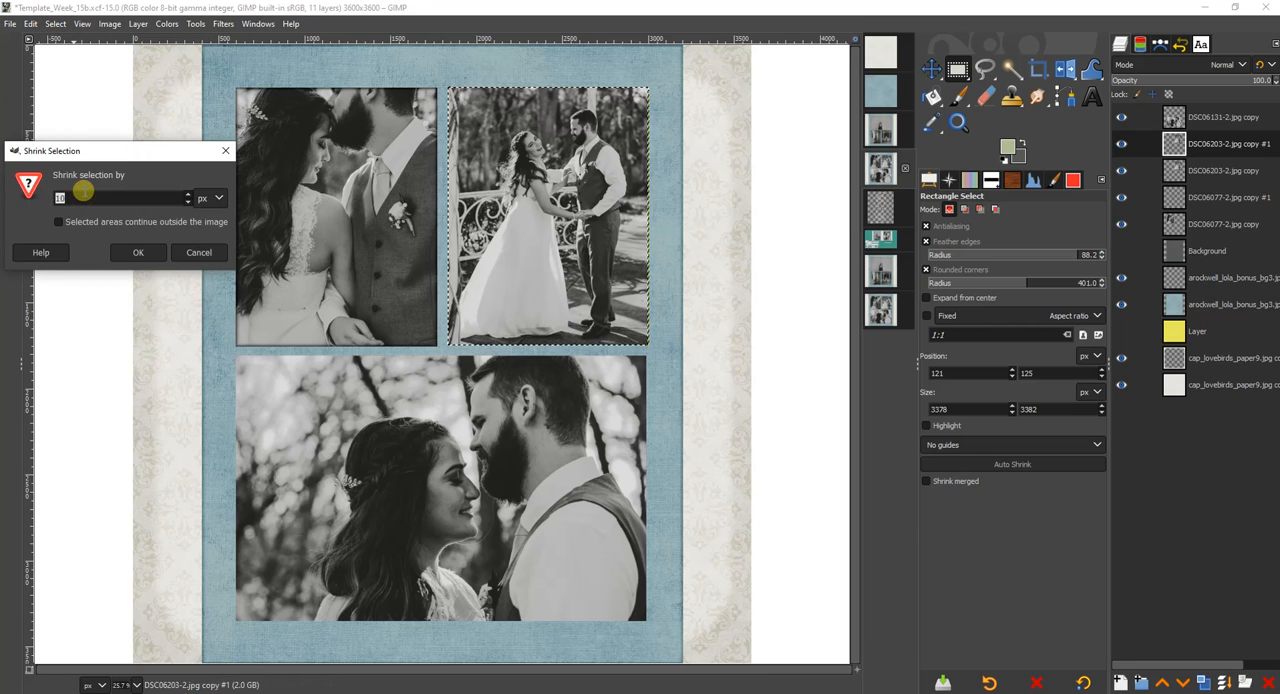
left_click(138, 254)
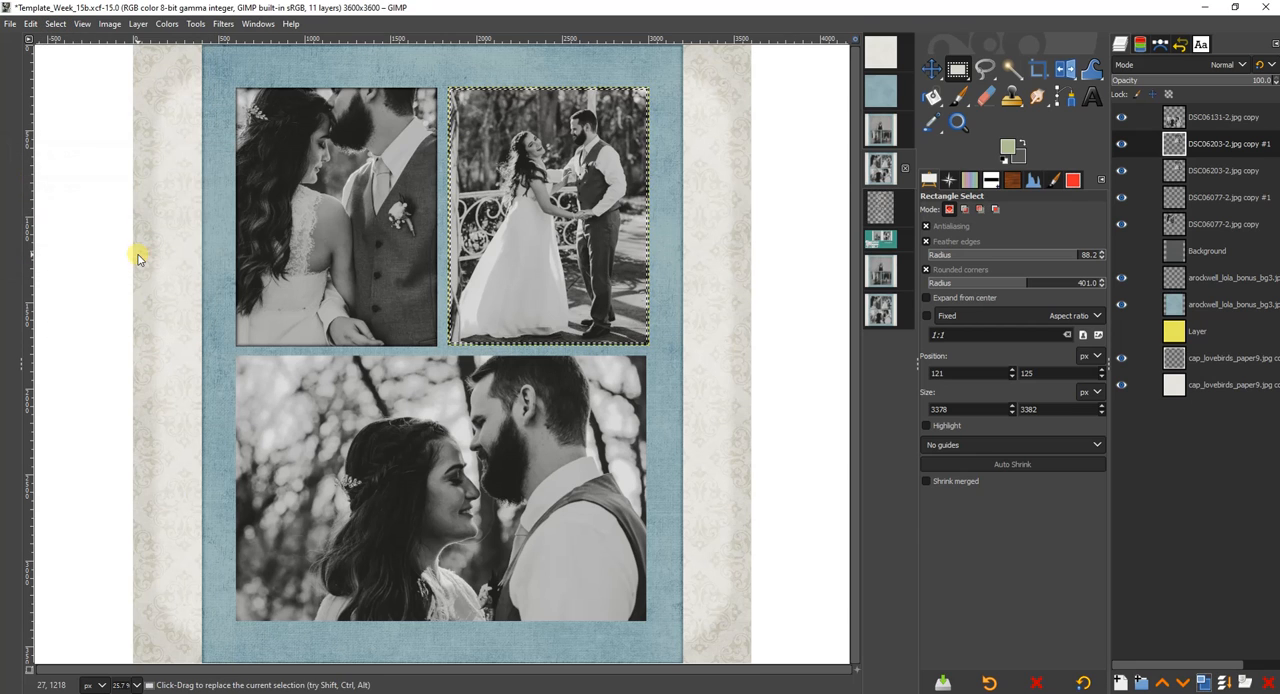
left_click(1178, 66)
left_click(1140, 534)
Duplicate the DSC06131-2 photo layer and select the duplicate's area from its alpha.
left_click(1198, 117)
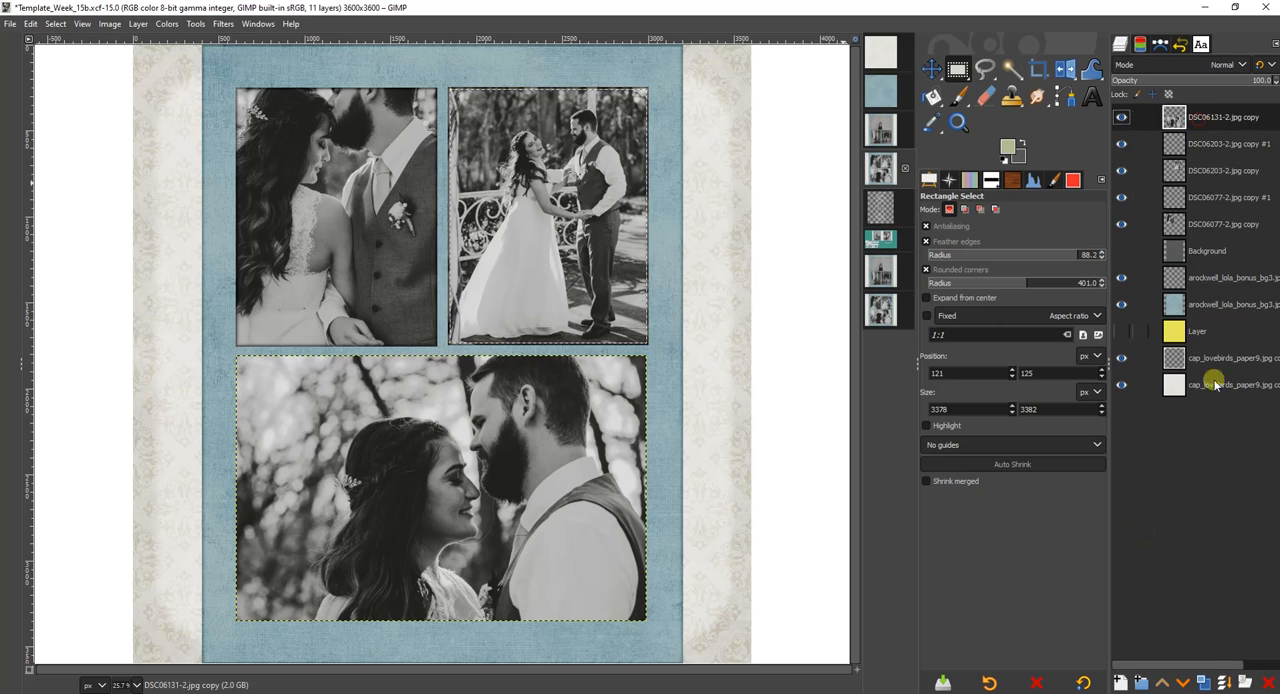
left_click(1203, 683)
right_click(1218, 118)
left_click(1140, 537)
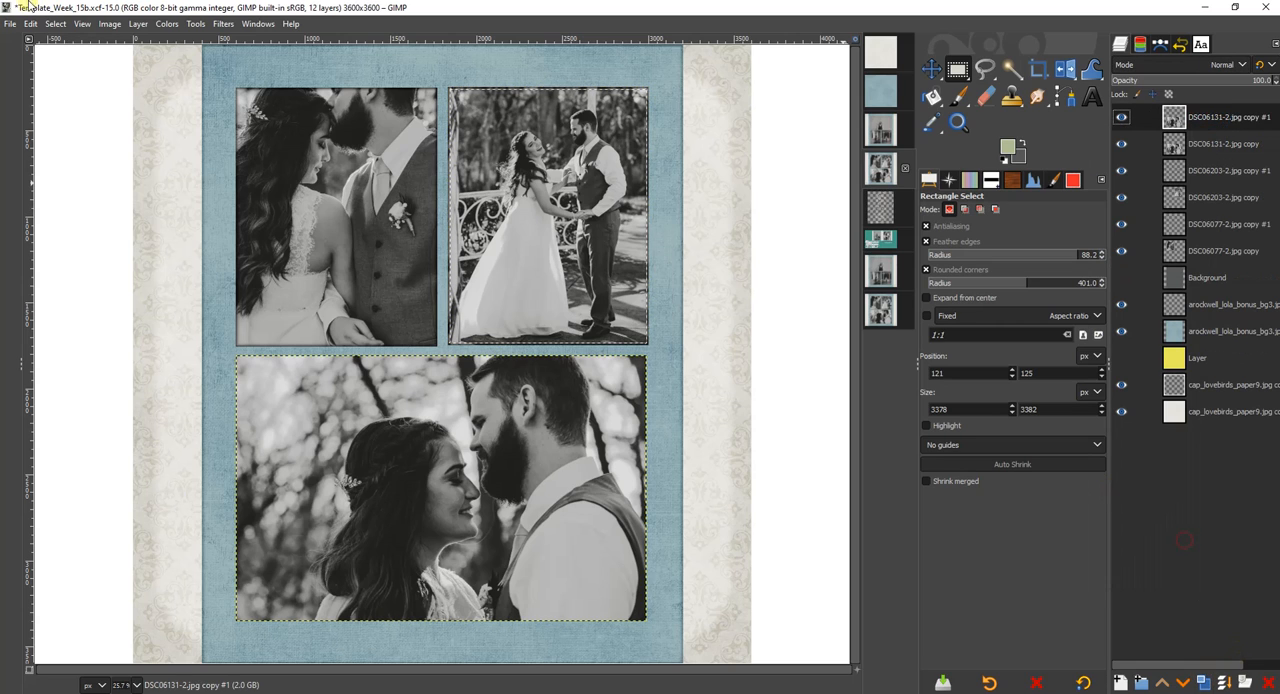
Darken the DSC06131-2 photo's edges: feather the selection 25 px, shrink it 10 px, and clear it from the duplicate in Difference mode.
left_click(55, 23)
left_click(70, 162)
left_click(126, 218)
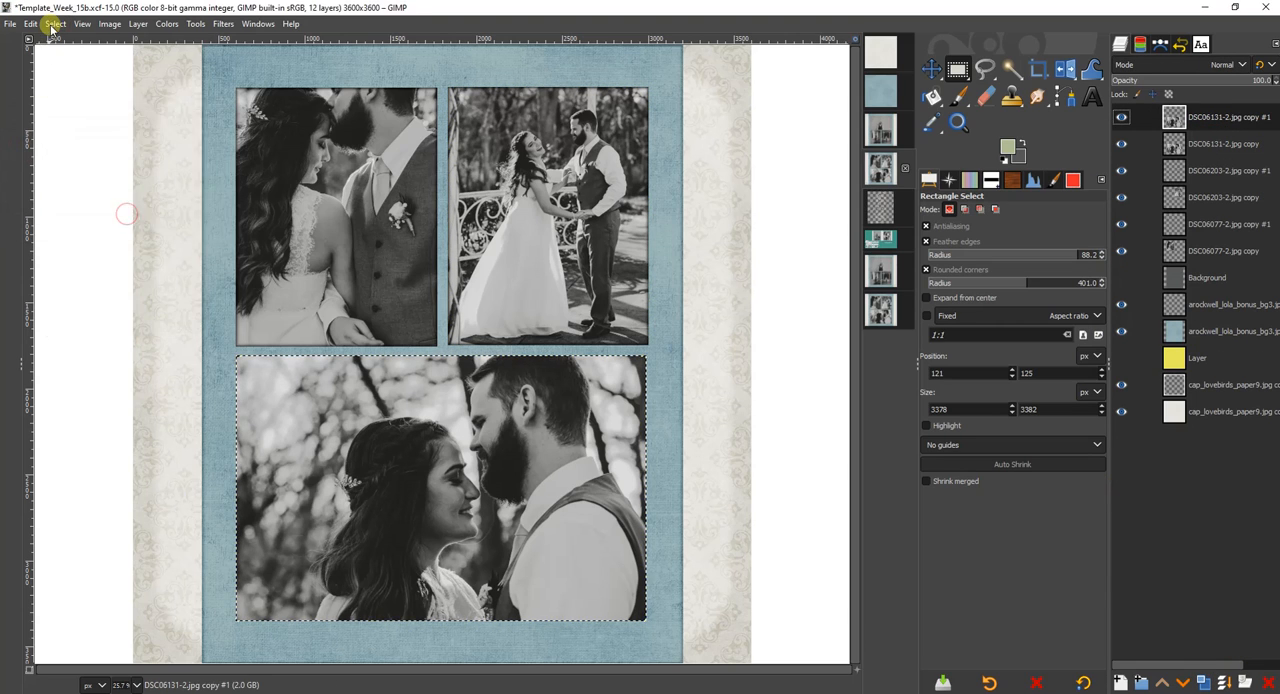
left_click(55, 23)
left_click(60, 190)
left_click(131, 246)
left_click(1160, 64)
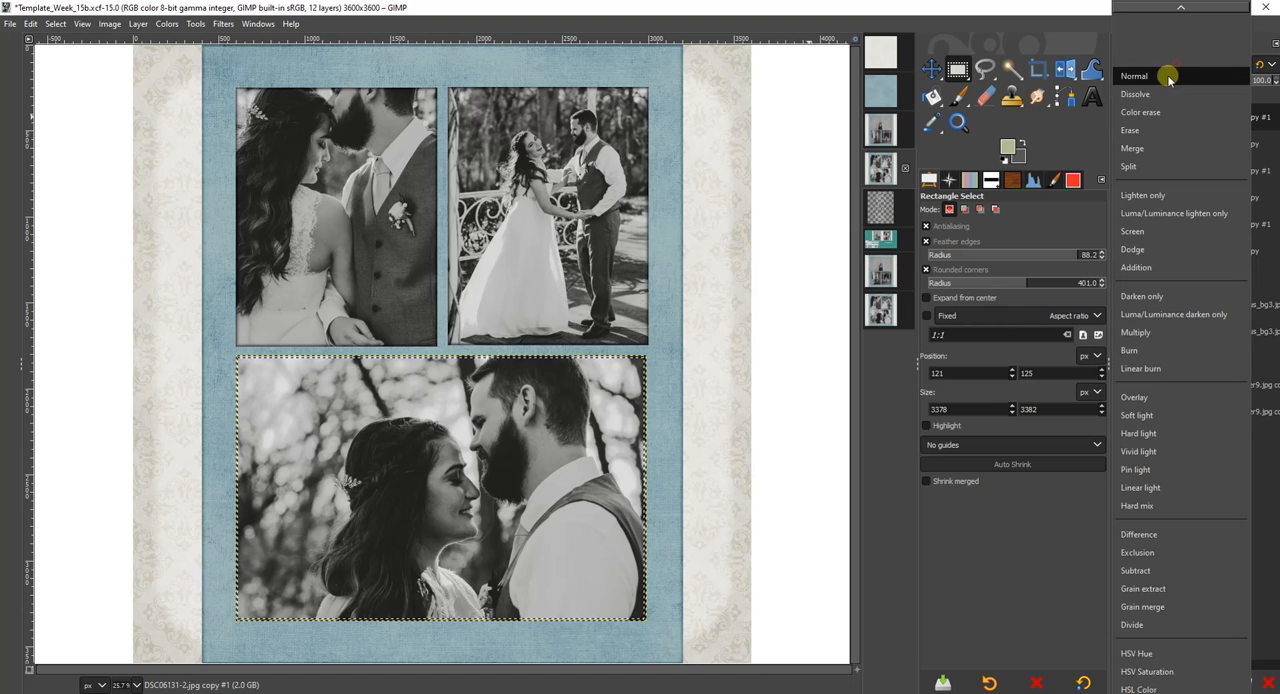
left_click(1143, 517)
key("Delete")
Copy the DS_DreamALittleDream_beads layer into Template_Week_15b as the topmost layer and drop the active selection.
left_click(889, 206)
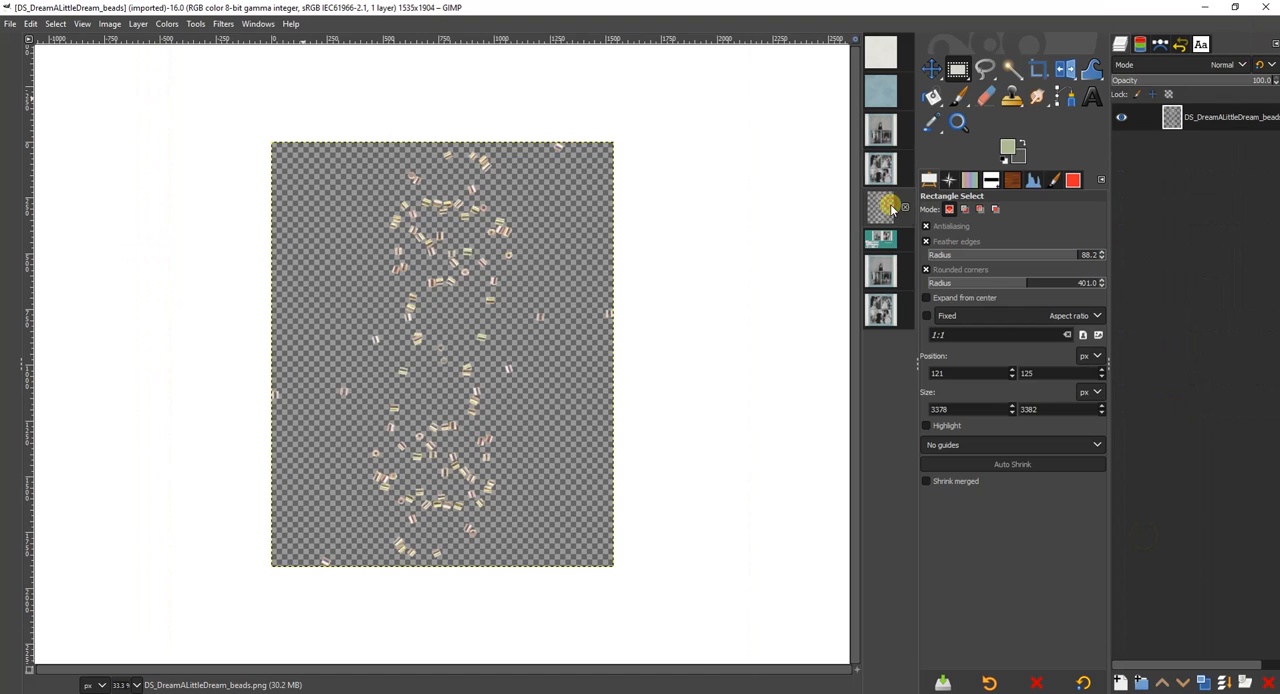
left_click_drag(1225, 117, 447, 214)
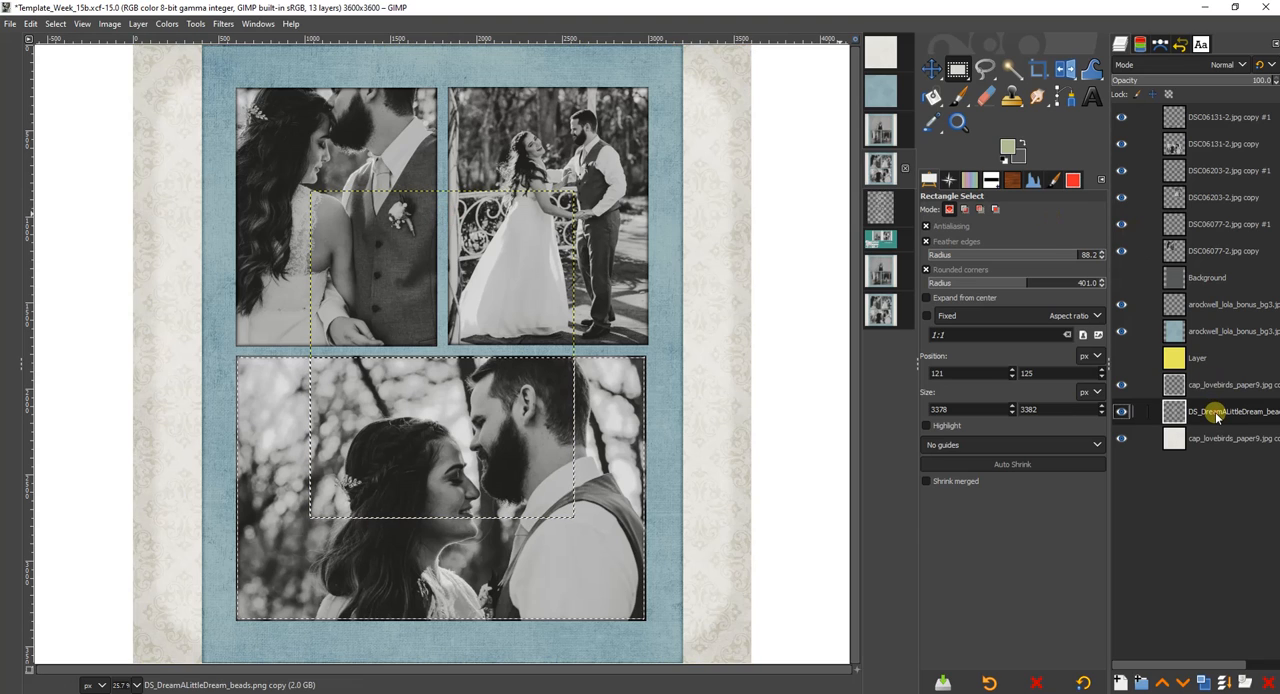
left_click_drag(1215, 413, 1212, 117)
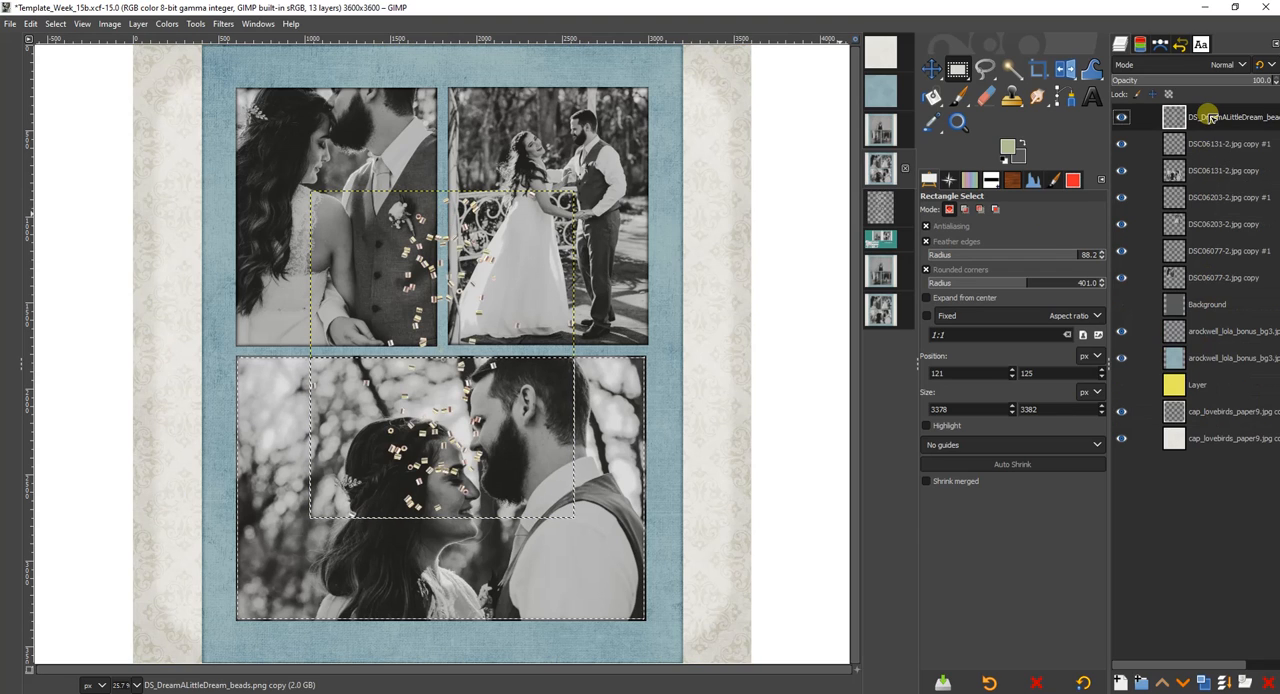
left_click(429, 218)
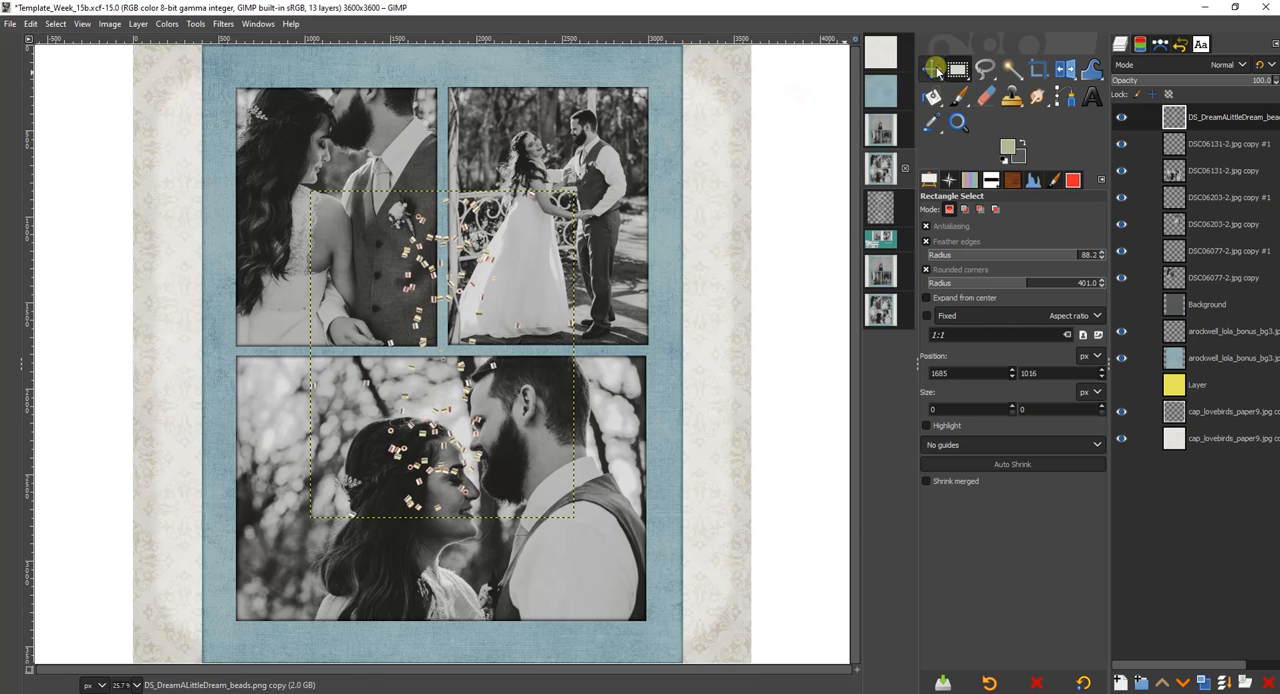
Move the beads over the blue strip's left edge beside the large lower photo, and compare with the finished BW_BrideGroom left and right pages.
key("m")
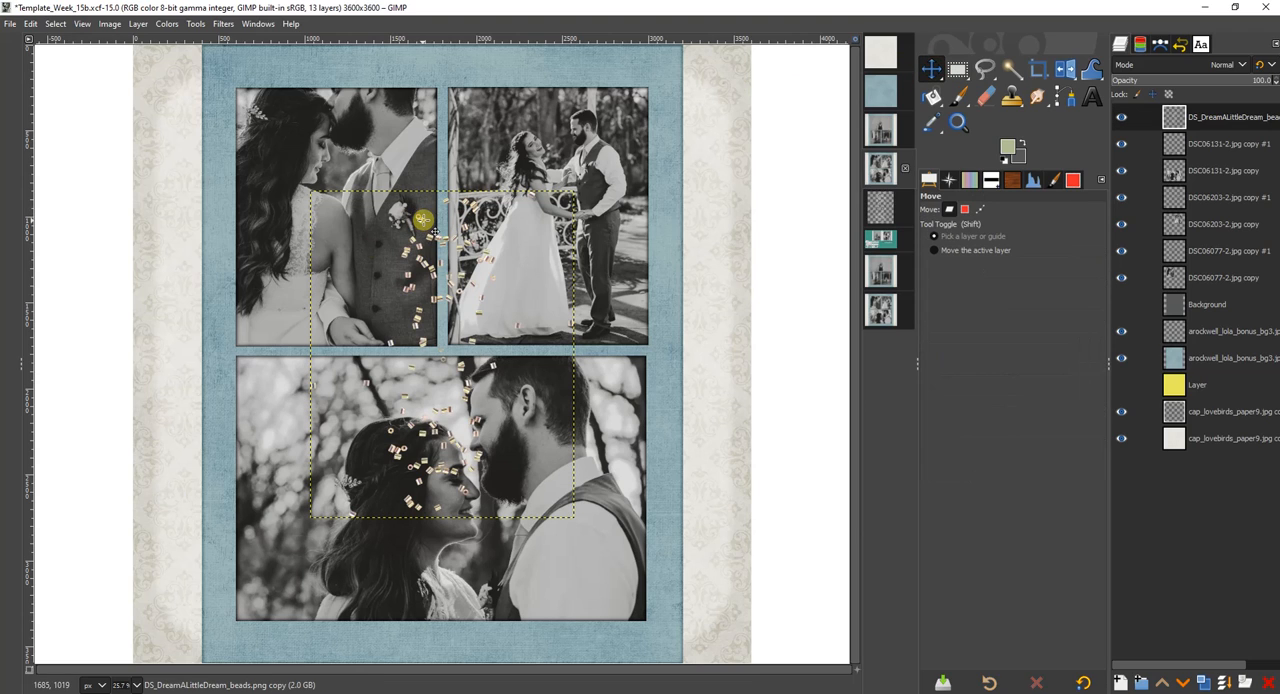
left_click_drag(424, 221, 219, 352)
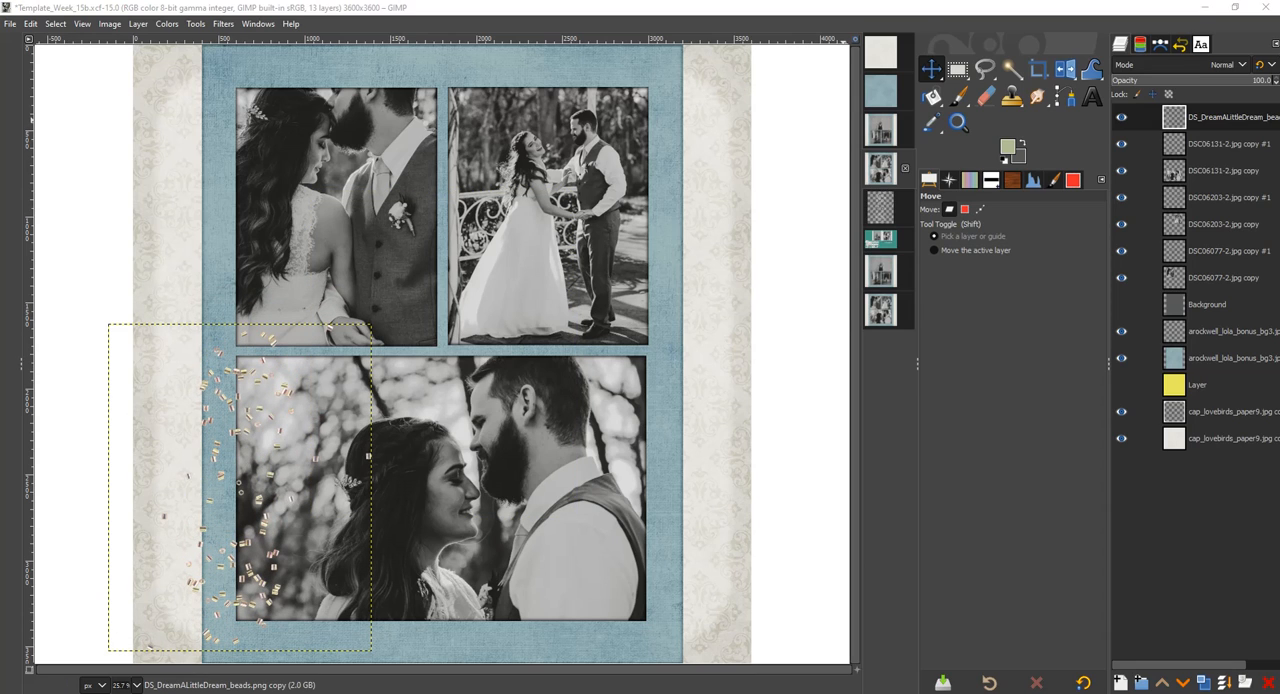
left_click(881, 274)
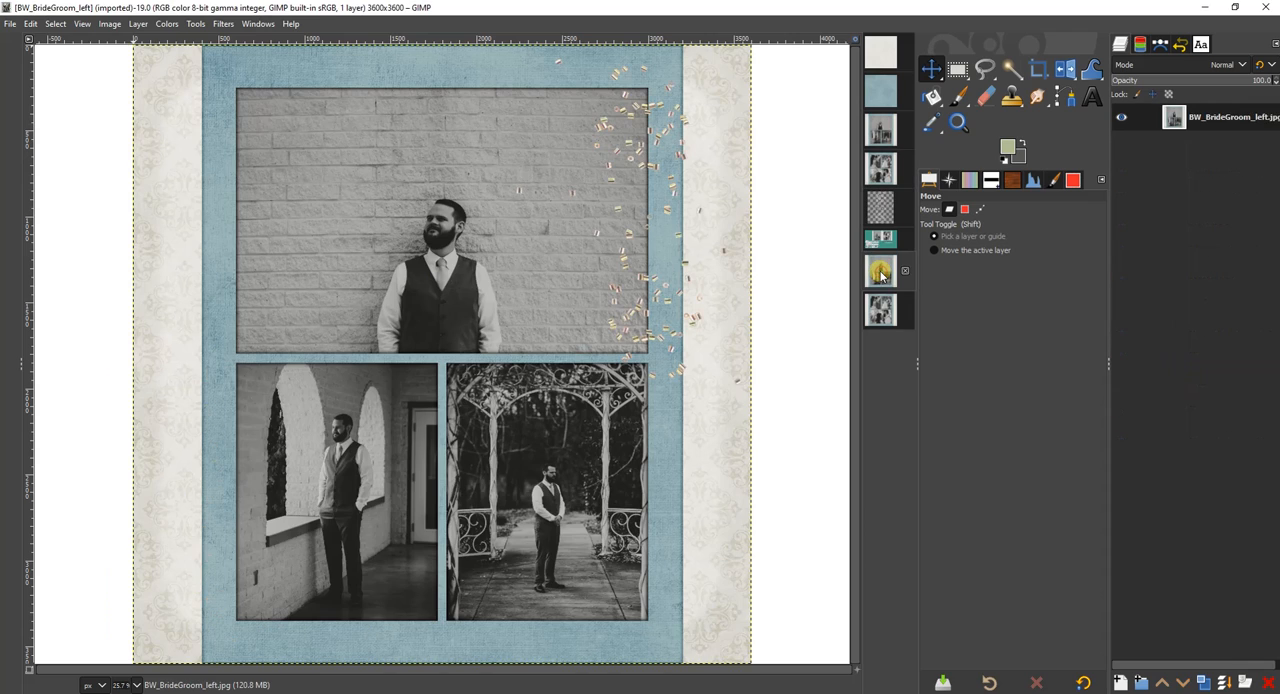
left_click(881, 312)
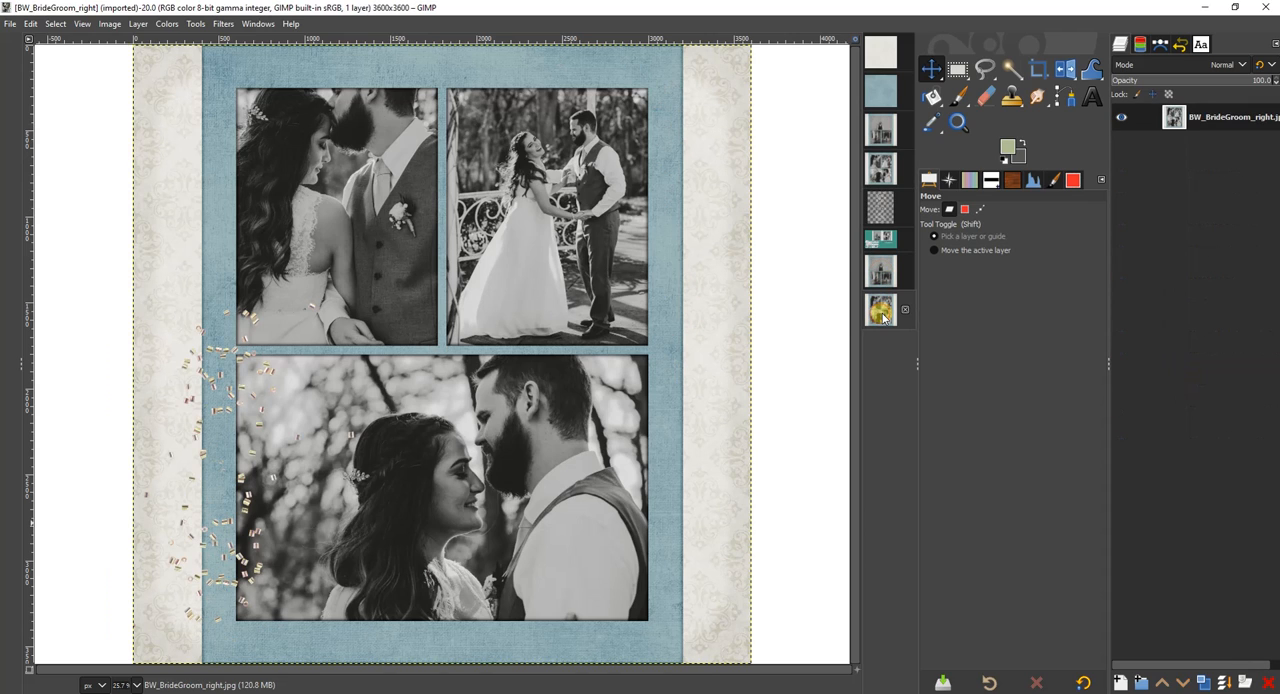